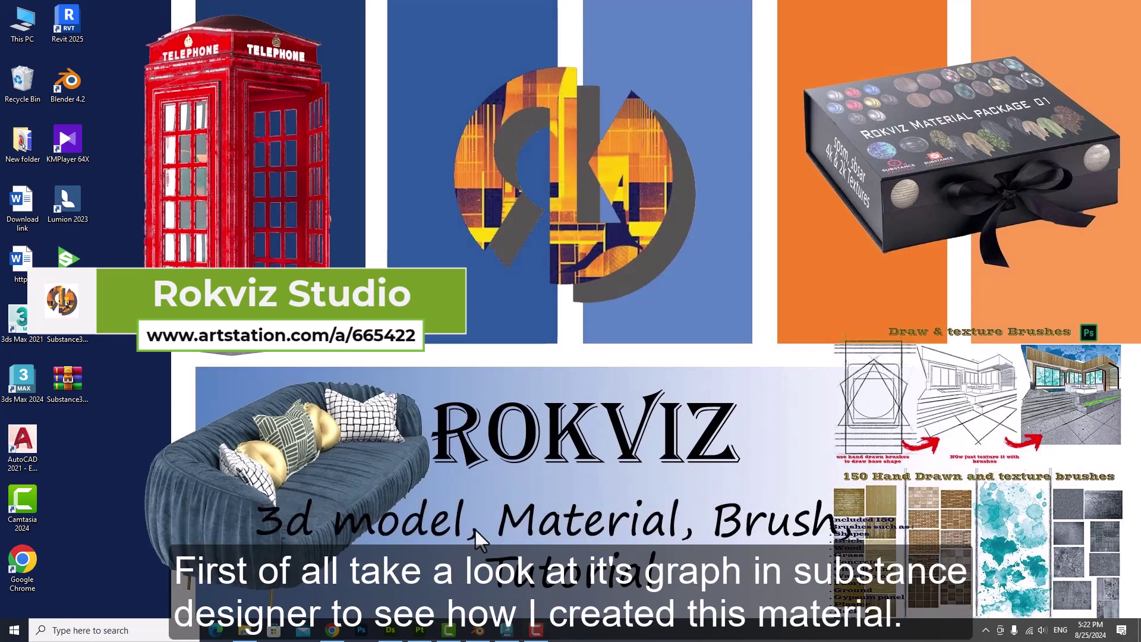
- Bring the Substance 3D Designer window up from the taskbar
{"action": "left_click", "coordinate": [390, 631]}
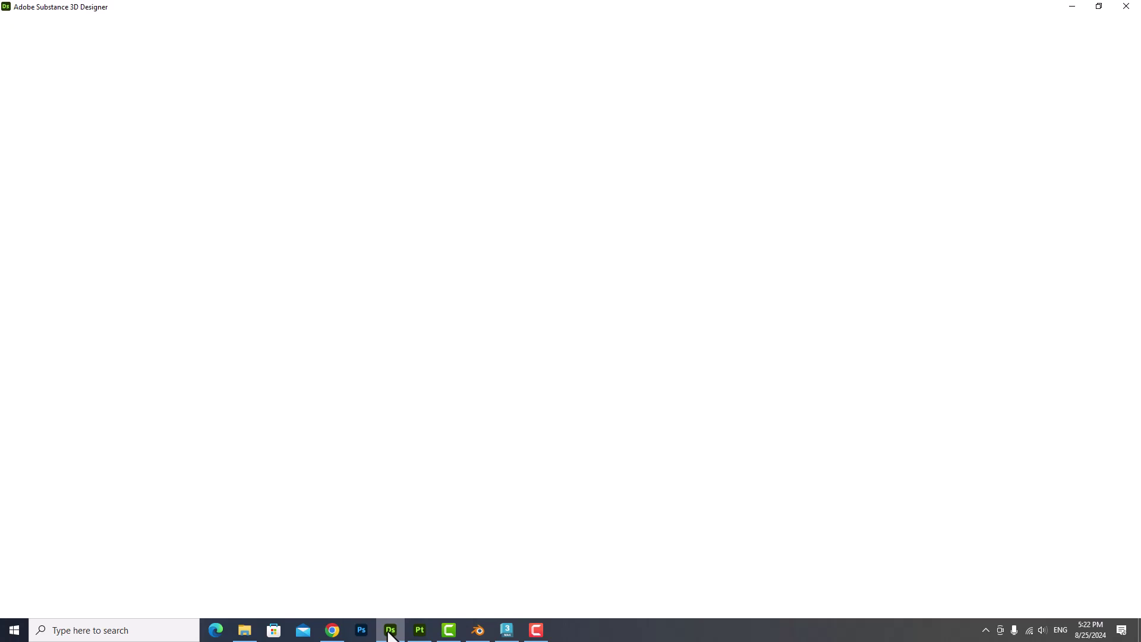
- Pan around the Rokviz_Studio graph to inspect its nodes
{"action": "scroll", "coordinate": [431, 404], "scroll_direction": "up", "scroll_amount": 2}
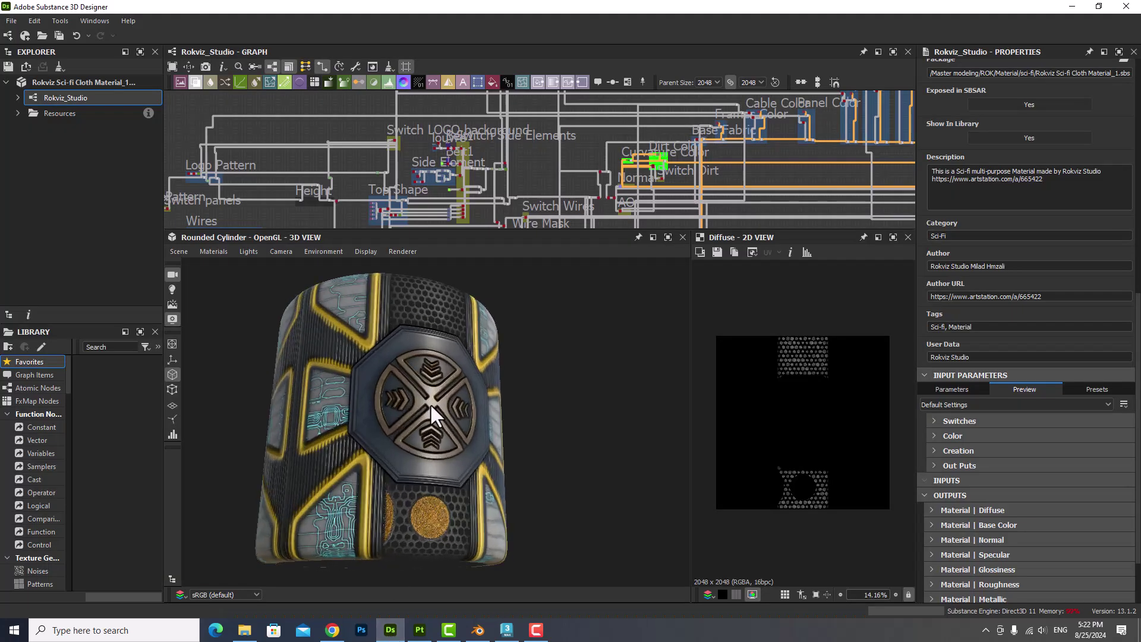
{"action": "mouse_move", "coordinate": [351, 181]}
{"action": "middle_mouse_down"}
{"action": "mouse_move", "coordinate": [523, 152]}
{"action": "mouse_move", "coordinate": [356, 148]}
{"action": "mouse_move", "coordinate": [318, 216]}
{"action": "middle_mouse_up"}
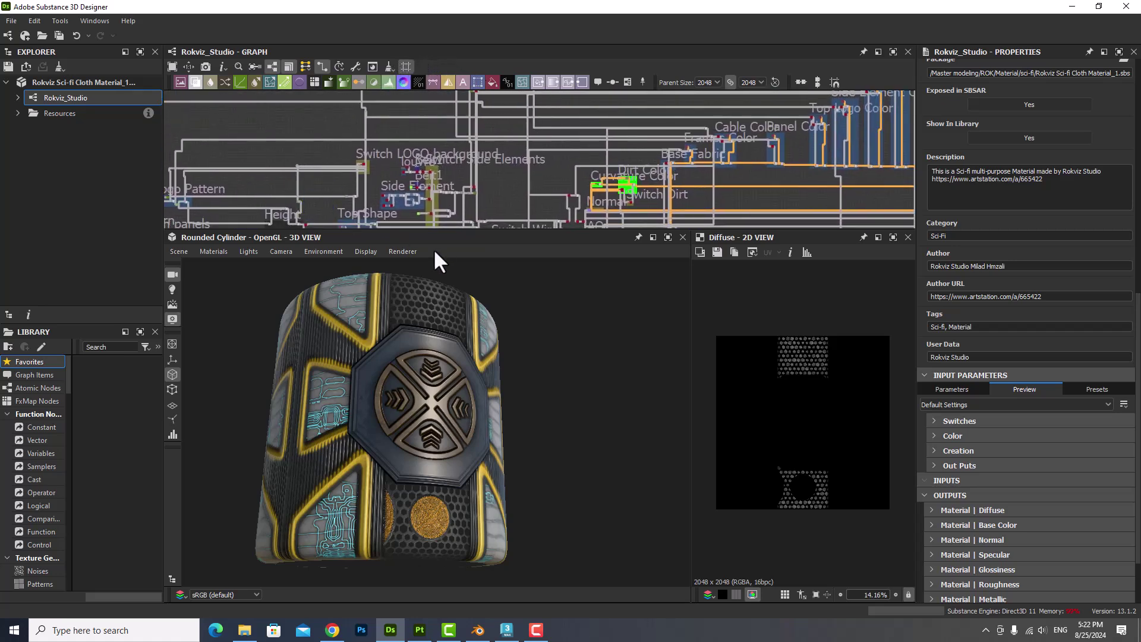
{"action": "left_click_drag", "start_coordinate": [446, 232], "coordinate": [454, 363]}
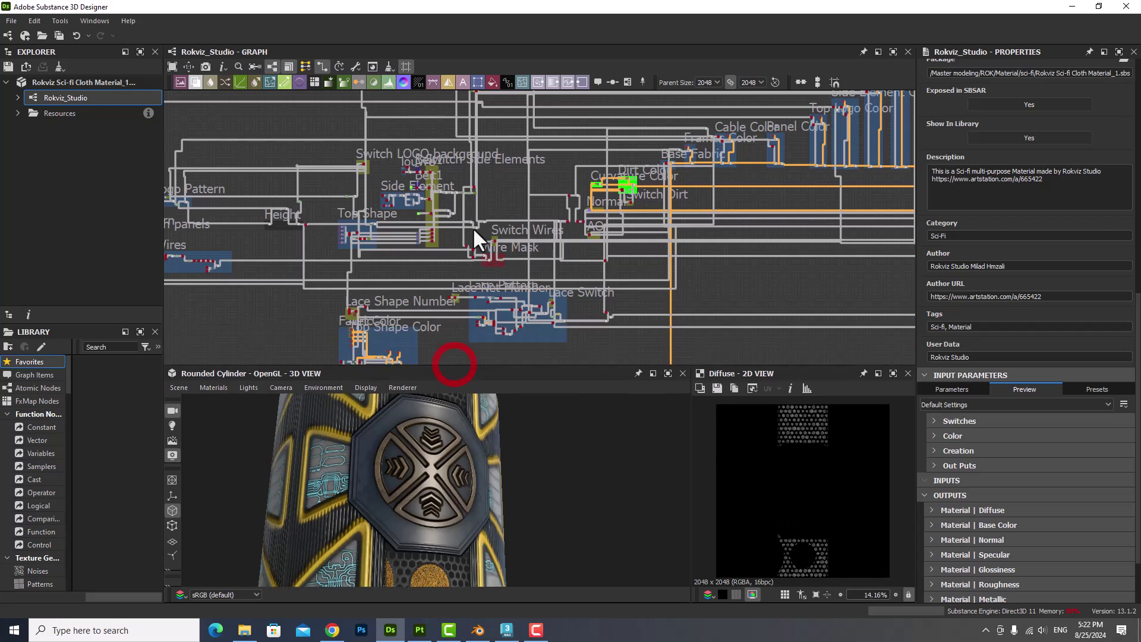
{"action": "mouse_move", "coordinate": [719, 217]}
{"action": "middle_mouse_down"}
{"action": "mouse_move", "coordinate": [639, 176]}
{"action": "mouse_move", "coordinate": [760, 163]}
{"action": "middle_mouse_up"}
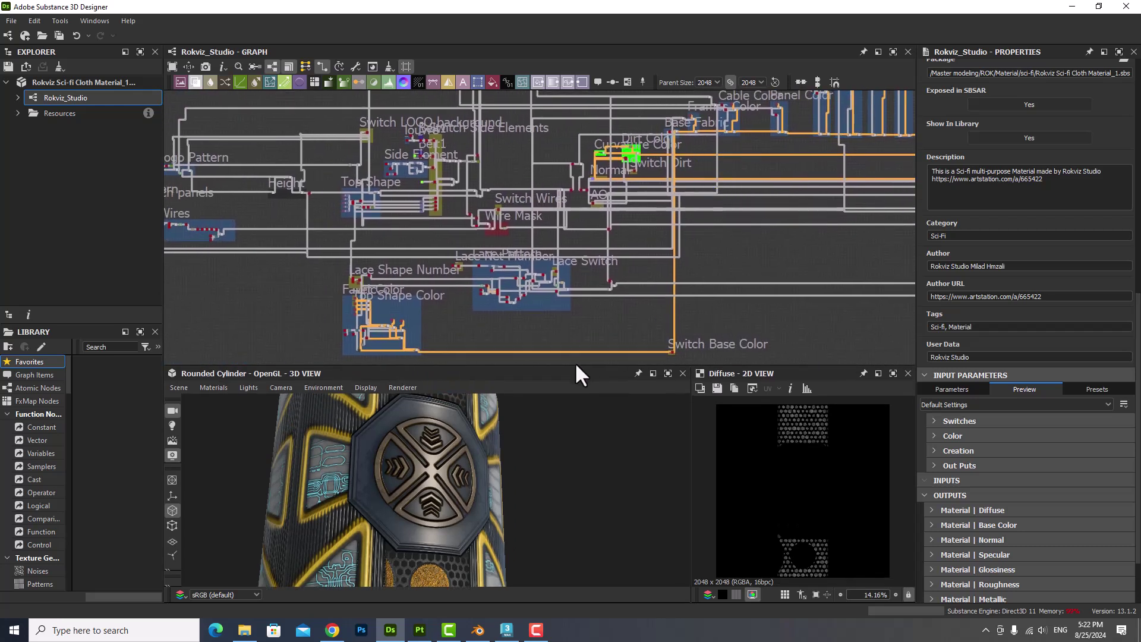
- Enlarge the 3D View, then orbit and zoom the cylinder preview of the sci-fi material
{"action": "left_click_drag", "start_coordinate": [574, 364], "coordinate": [579, 178]}
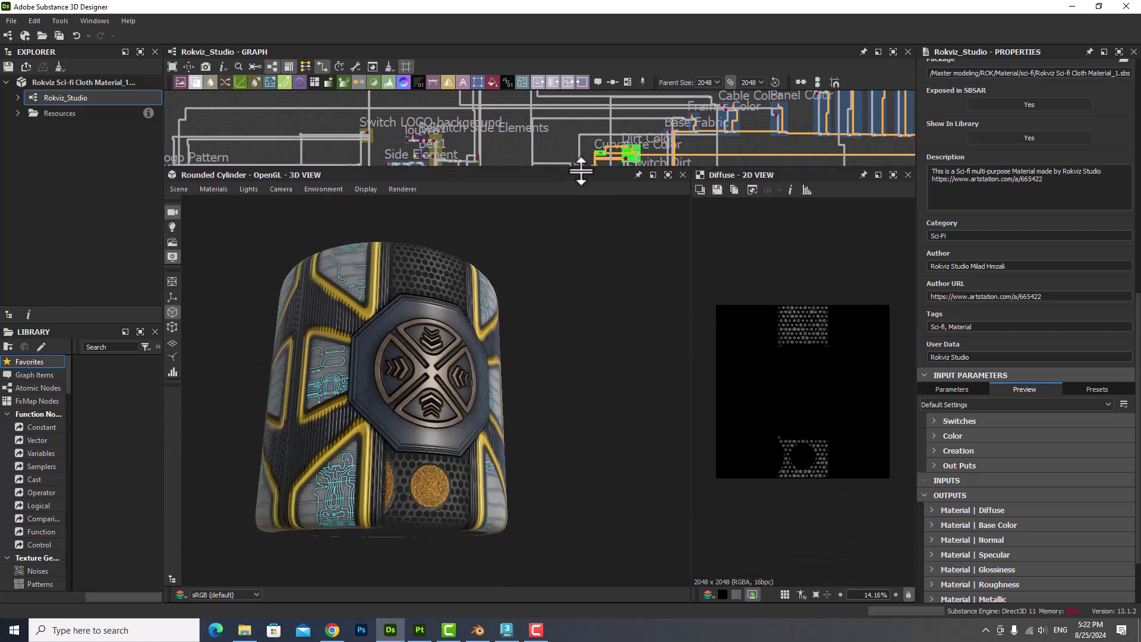
{"action": "scroll", "coordinate": [432, 372], "scroll_direction": "up", "scroll_amount": 2}
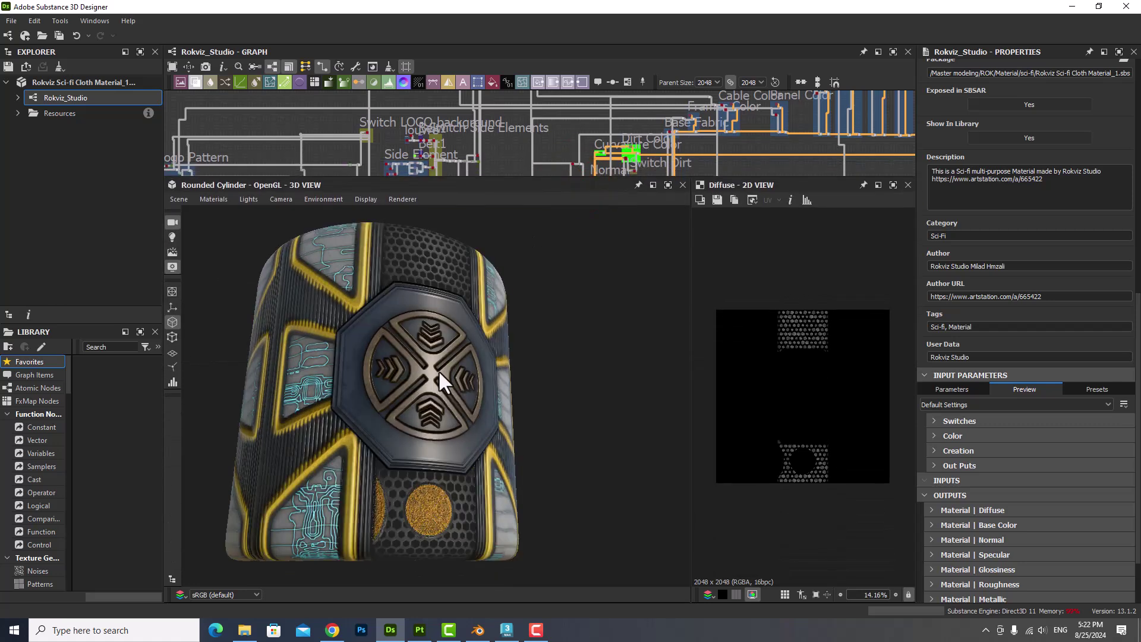
{"action": "mouse_move", "coordinate": [436, 376]}
{"action": "left_mouse_down", "text": "alt"}
{"action": "mouse_move", "coordinate": [416, 348]}
{"action": "mouse_move", "coordinate": [376, 384]}
{"action": "mouse_move", "coordinate": [432, 367]}
{"action": "mouse_move", "coordinate": [404, 387]}
{"action": "mouse_move", "coordinate": [423, 376]}
{"action": "mouse_move", "coordinate": [411, 365]}
{"action": "left_mouse_up", "text": "alt"}
{"action": "right_click_drag", "start_coordinate": [411, 365], "coordinate": [439, 357], "text": "alt"}
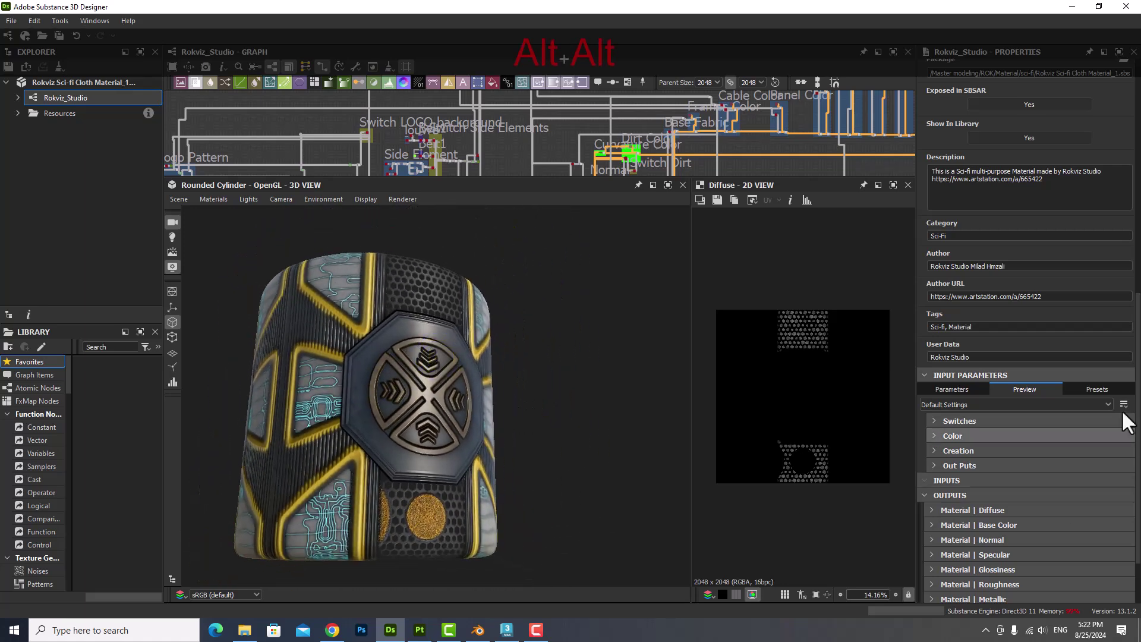
{"action": "scroll", "coordinate": [1004, 383], "scroll_direction": "down", "scroll_amount": 1}
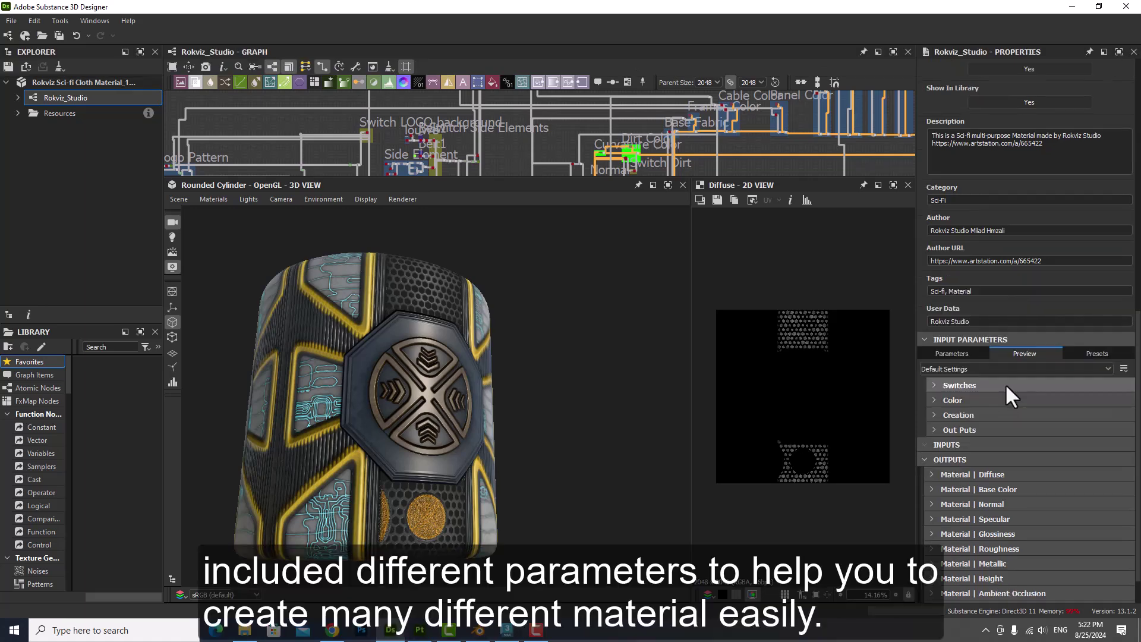
- Preview Preset 2 and then Preset 3 on the cylinder, orbiting to inspect each
{"action": "left_click", "coordinate": [1049, 369]}
{"action": "left_click", "coordinate": [937, 397]}
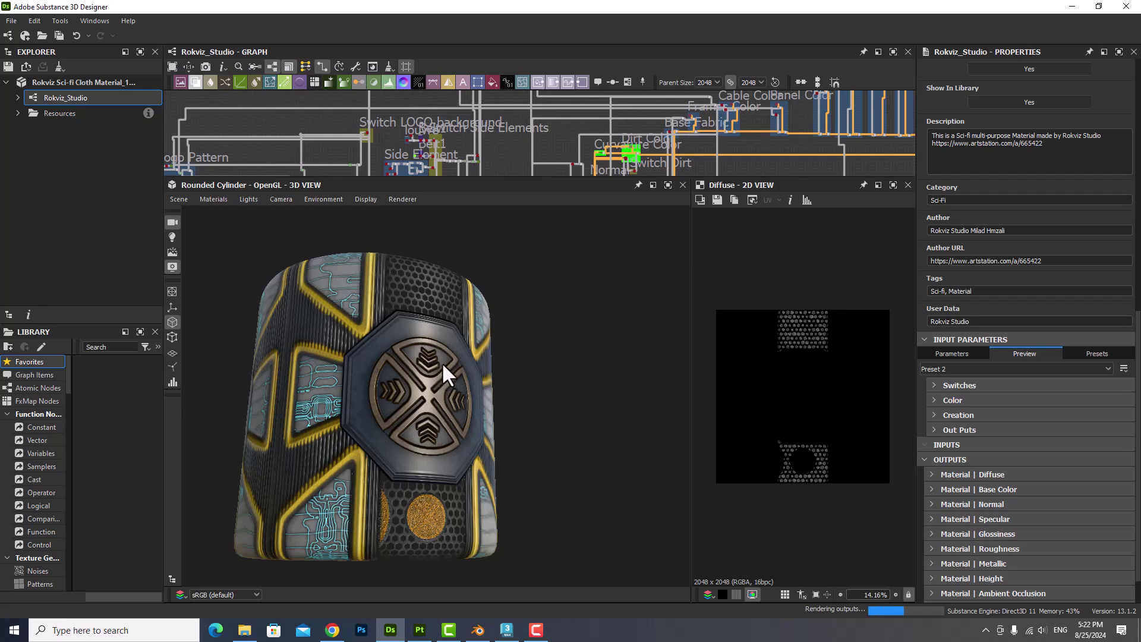
{"action": "scroll", "coordinate": [415, 408], "scroll_direction": "down", "scroll_amount": 2}
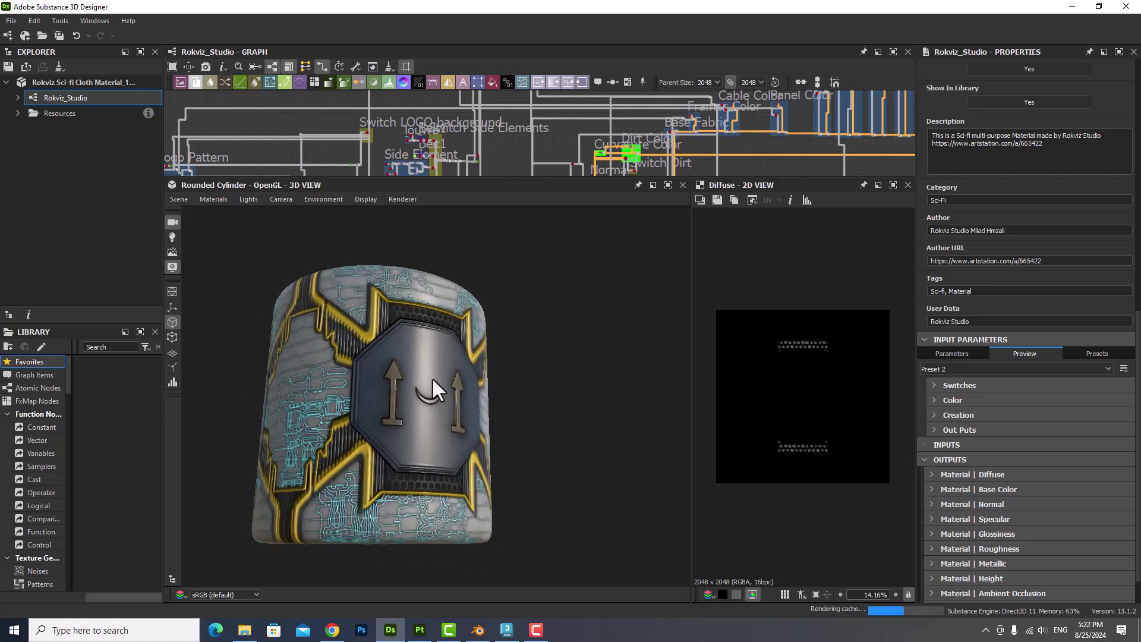
{"action": "mouse_move", "coordinate": [432, 376]}
{"action": "left_mouse_down", "text": "alt"}
{"action": "mouse_move", "coordinate": [357, 384]}
{"action": "mouse_move", "coordinate": [493, 384]}
{"action": "left_mouse_up", "text": "alt"}
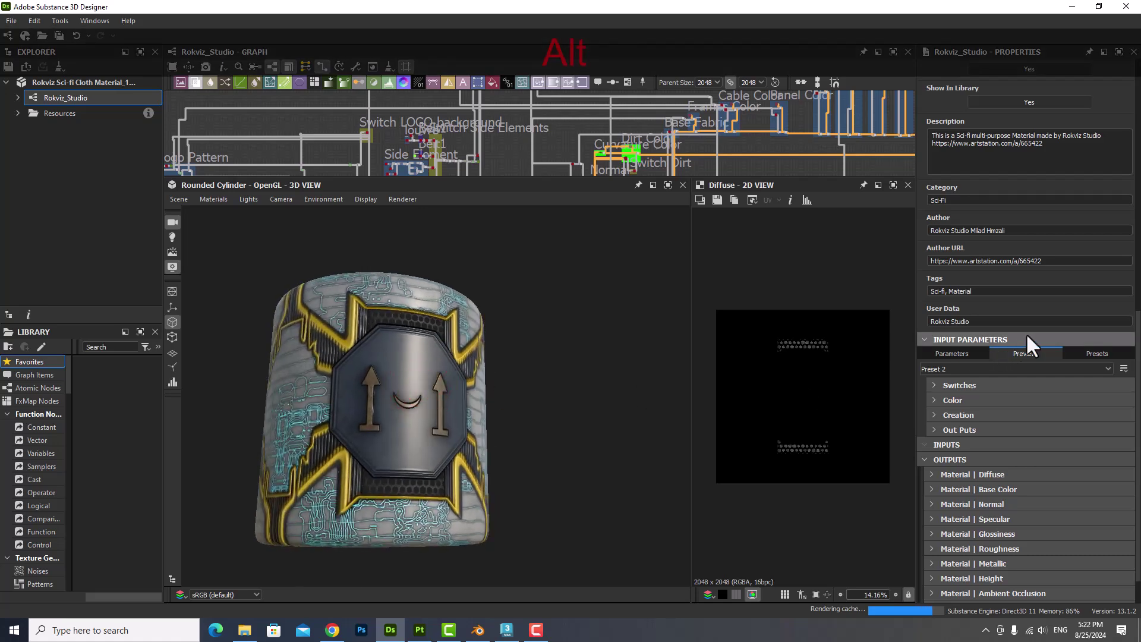
{"action": "left_click", "coordinate": [980, 368]}
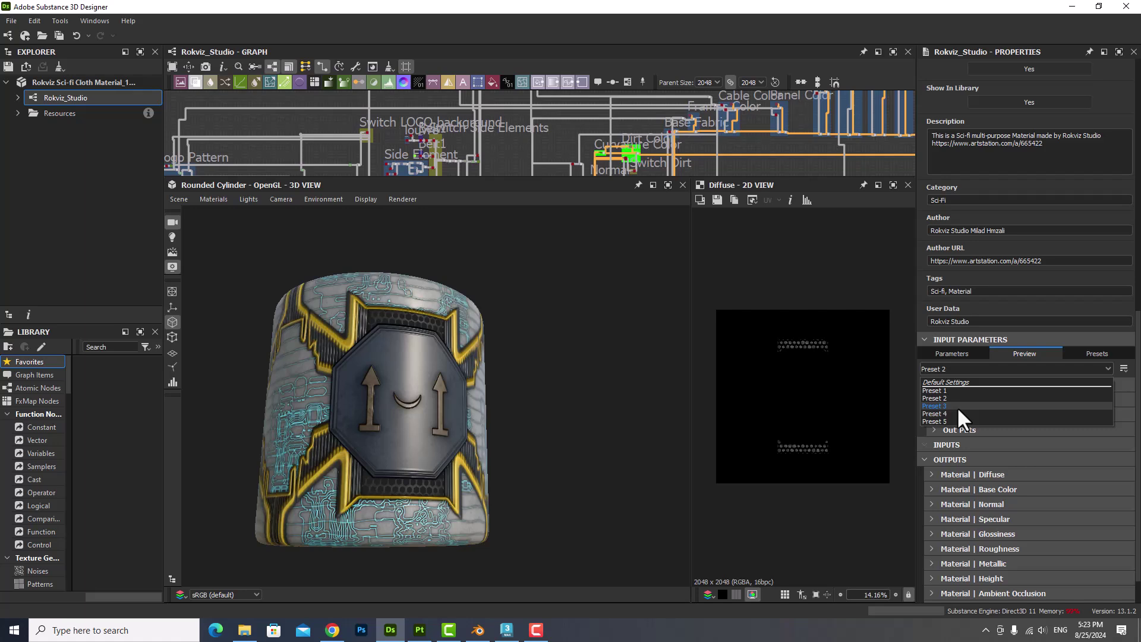
{"action": "left_click", "coordinate": [958, 406]}
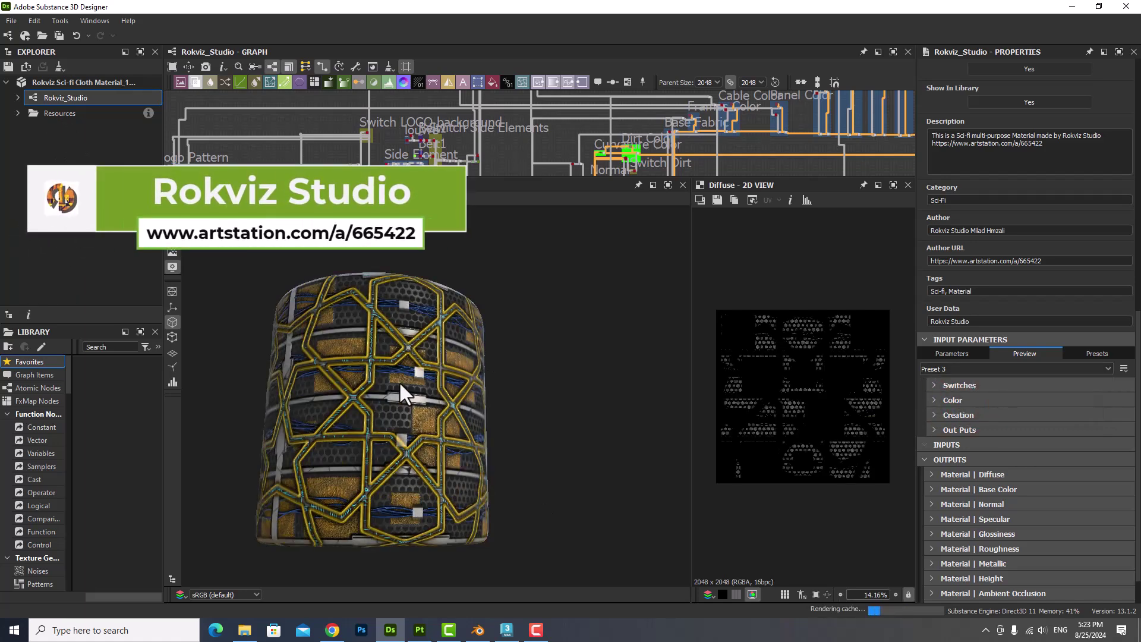
{"action": "mouse_move", "coordinate": [431, 387]}
{"action": "left_mouse_down", "text": "alt"}
{"action": "mouse_move", "coordinate": [368, 408]}
{"action": "mouse_move", "coordinate": [430, 380]}
{"action": "left_mouse_up", "text": "alt"}
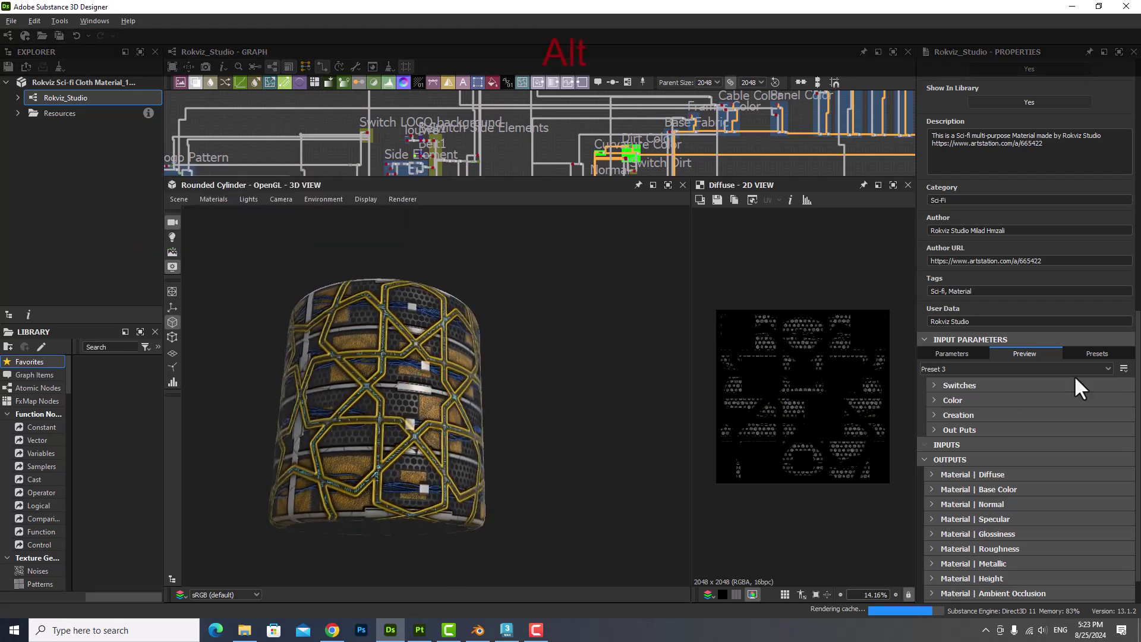
- Preview Preset 4, then settle on Preset 5 with its clover medallion
{"action": "left_click", "coordinate": [977, 367]}
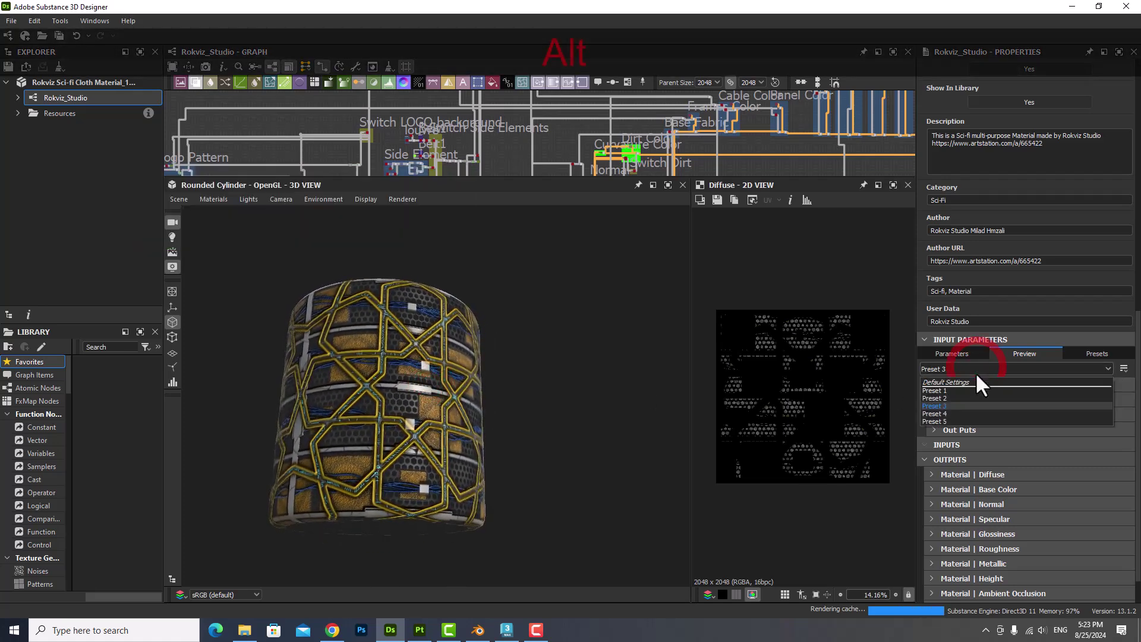
{"action": "left_click", "coordinate": [955, 415]}
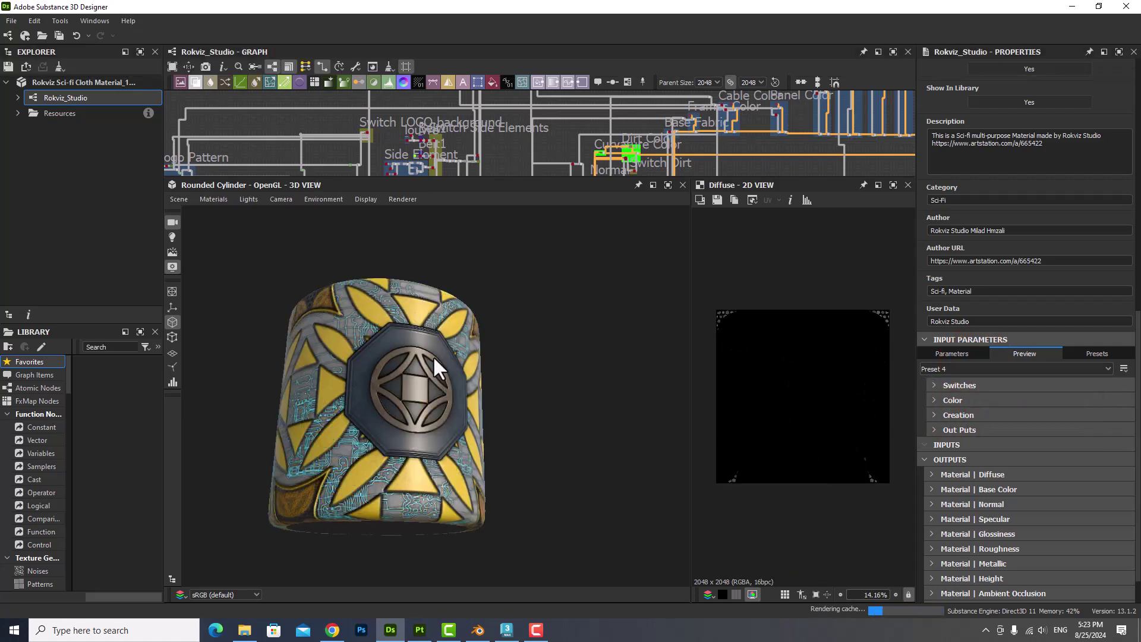
{"action": "scroll", "coordinate": [432, 355], "scroll_direction": "down", "scroll_amount": 2}
{"action": "mouse_move", "coordinate": [429, 368]}
{"action": "left_mouse_down", "text": "alt"}
{"action": "mouse_move", "coordinate": [436, 406]}
{"action": "mouse_move", "coordinate": [416, 387]}
{"action": "left_mouse_up", "text": "alt"}
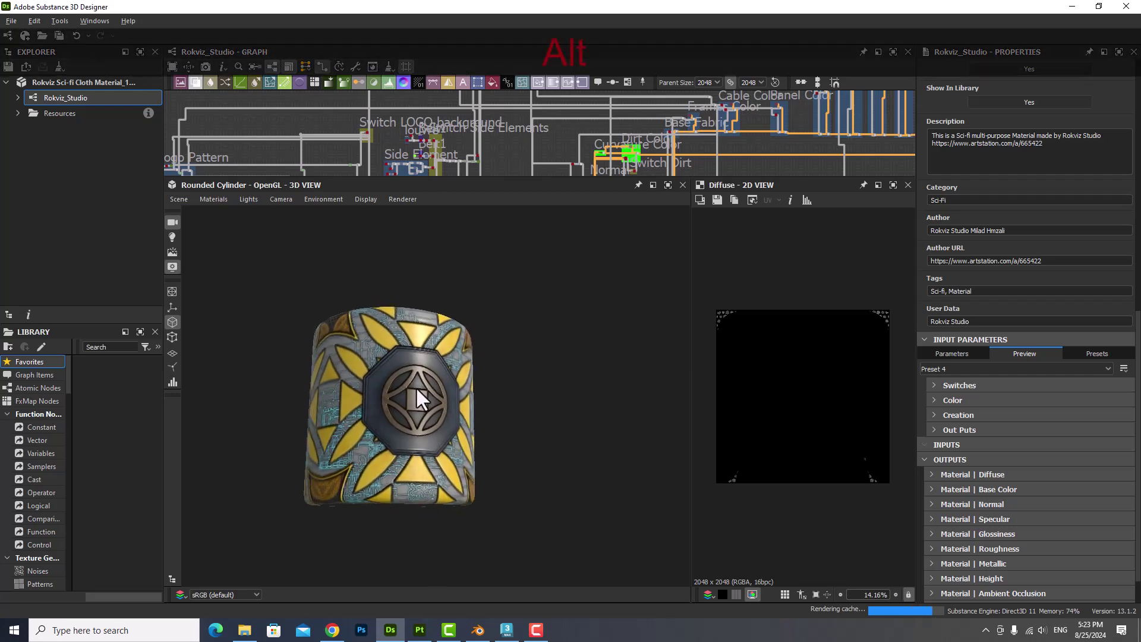
{"action": "scroll", "coordinate": [419, 388], "scroll_direction": "up", "scroll_amount": 2}
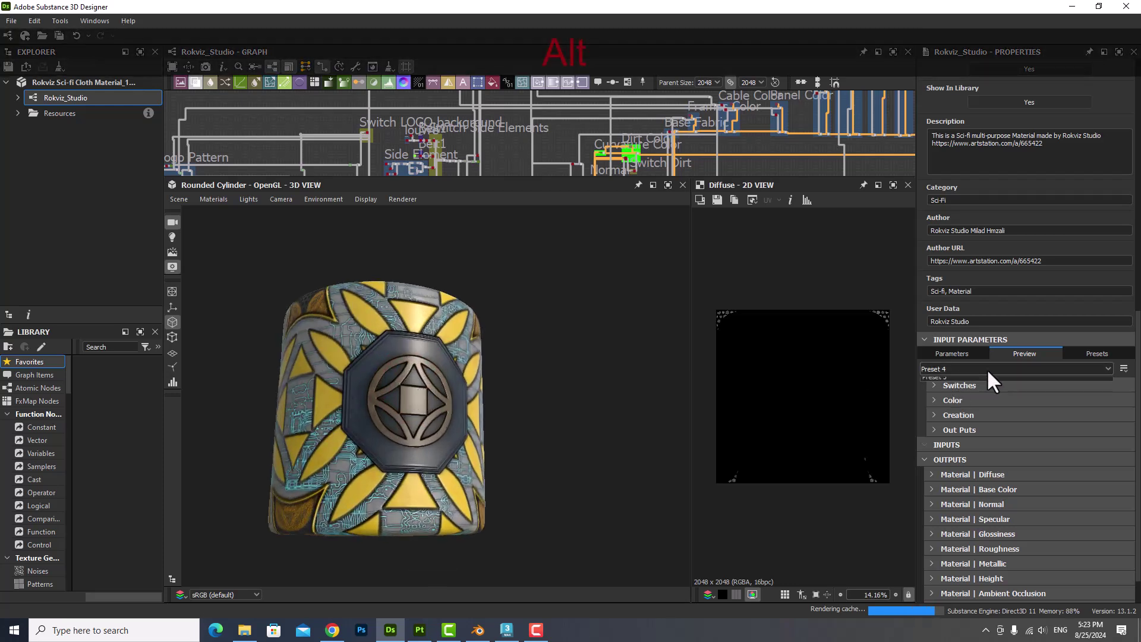
{"action": "left_click", "coordinate": [986, 369]}
{"action": "left_click", "coordinate": [949, 418]}
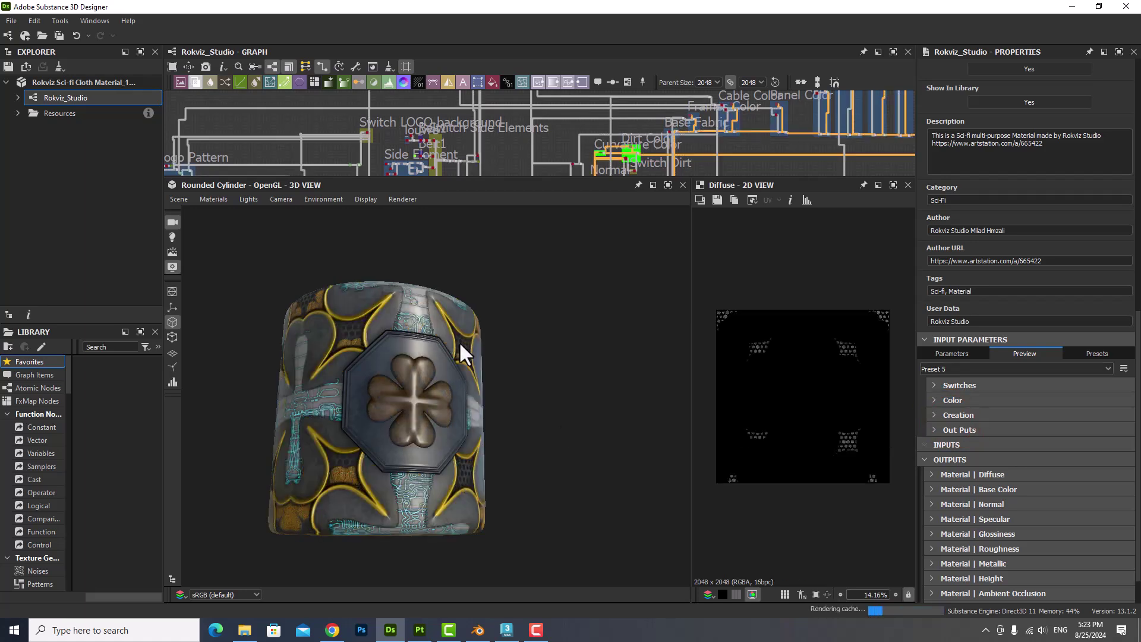
{"action": "scroll", "coordinate": [459, 341], "scroll_direction": "down", "scroll_amount": 2}
{"action": "left_click_drag", "start_coordinate": [369, 415], "coordinate": [415, 416], "text": "alt"}
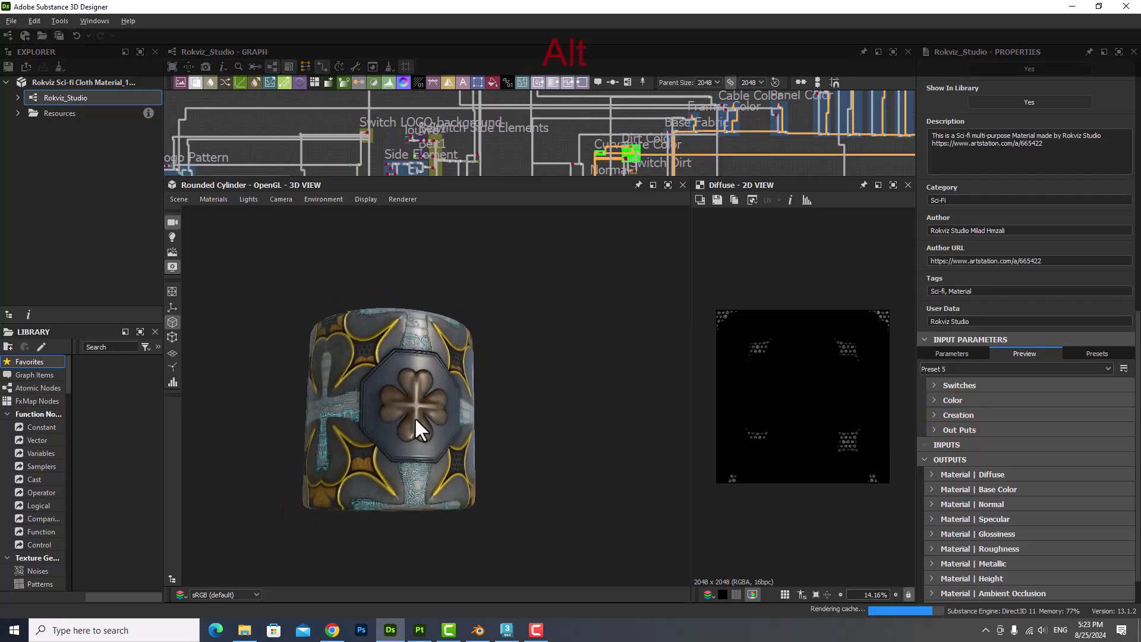
{"action": "scroll", "coordinate": [452, 250], "scroll_direction": "up", "scroll_amount": 1}
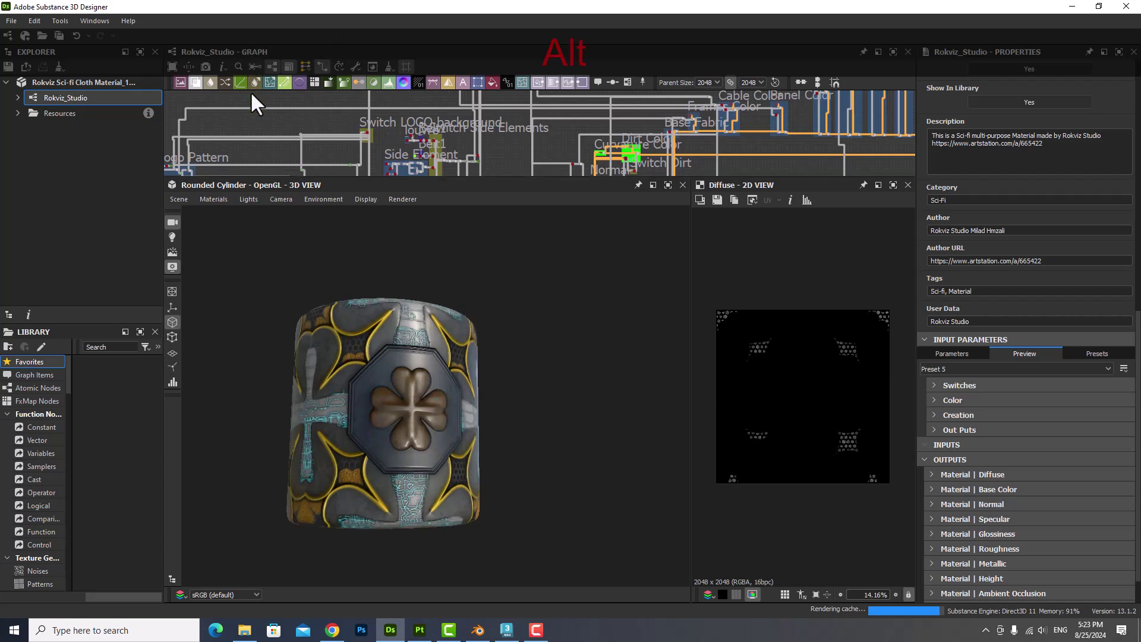
- Confirm version 13.1.2 in the About box, then minimize Substance Designer
{"action": "left_click", "coordinate": [123, 18]}
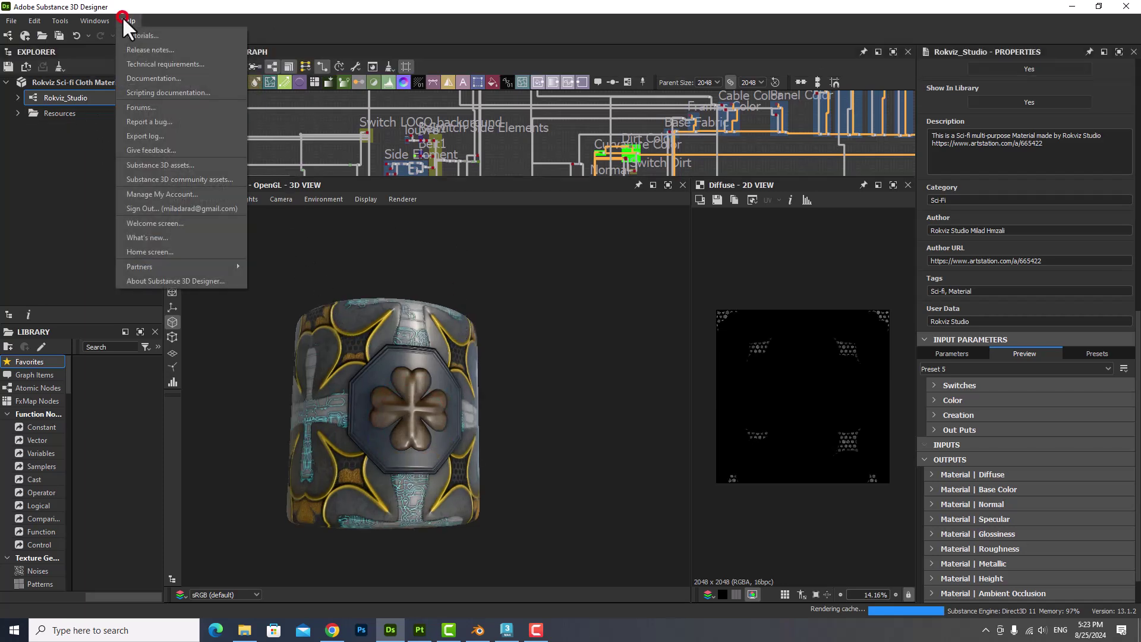
{"action": "left_click", "coordinate": [209, 279]}
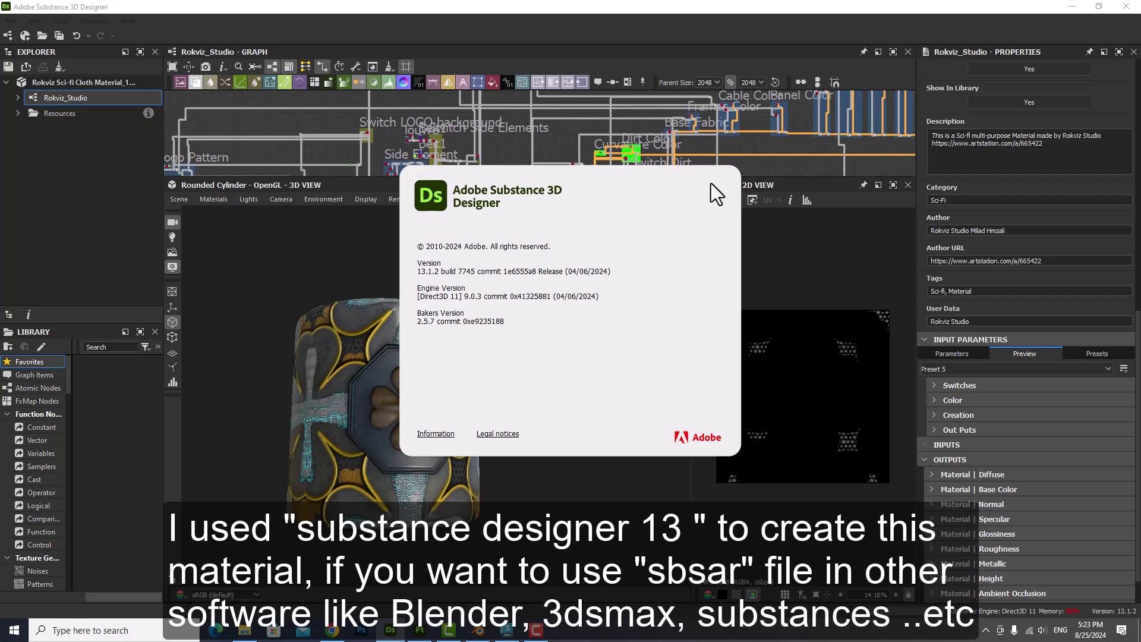
{"action": "key", "text": "Escape"}
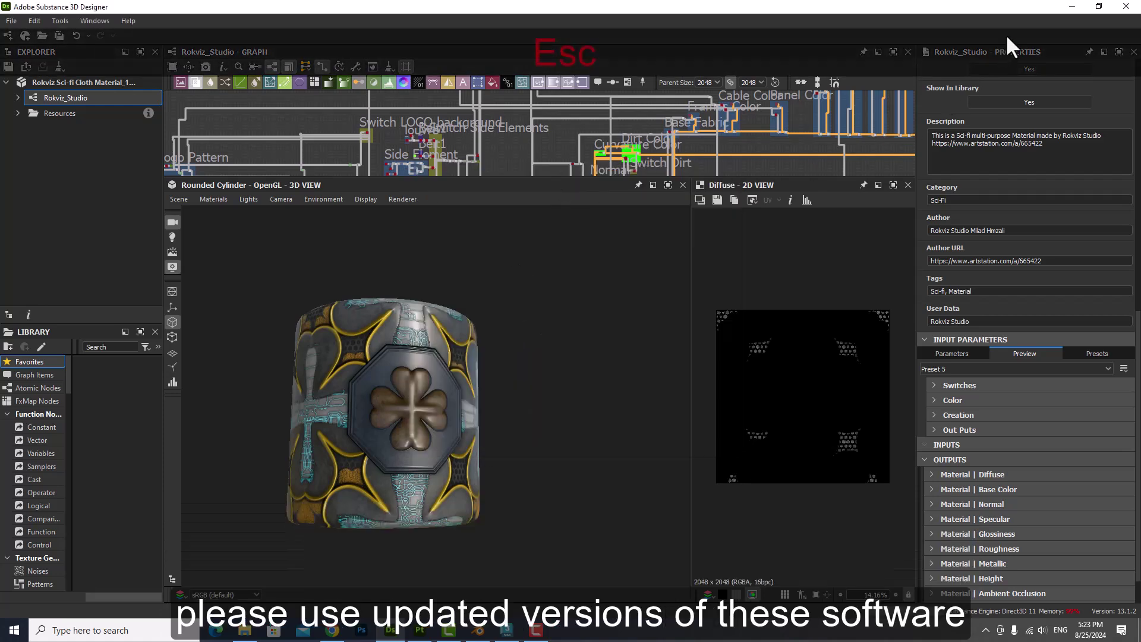
{"action": "left_click", "coordinate": [1071, 7]}
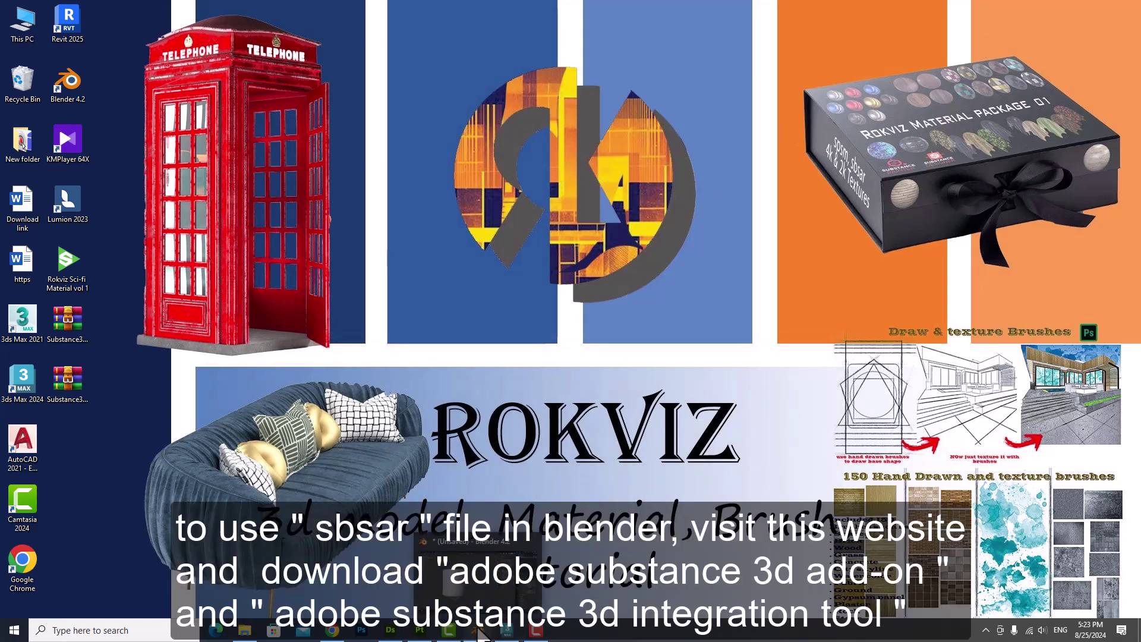
- Bring up Chrome's Substance 3D Blender add-on page and highlight its heading
{"action": "left_click", "coordinate": [333, 631]}
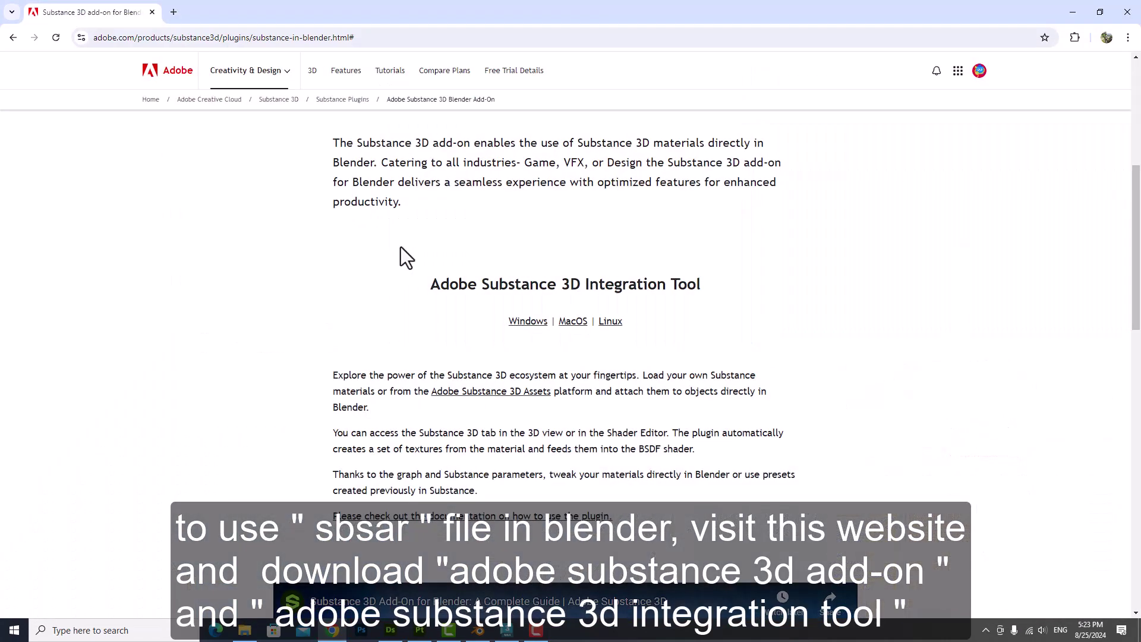
{"action": "left_click", "coordinate": [183, 38]}
{"action": "scroll", "coordinate": [407, 202], "scroll_direction": "up", "scroll_amount": 3}
{"action": "scroll", "coordinate": [410, 205], "scroll_direction": "up", "scroll_amount": 3}
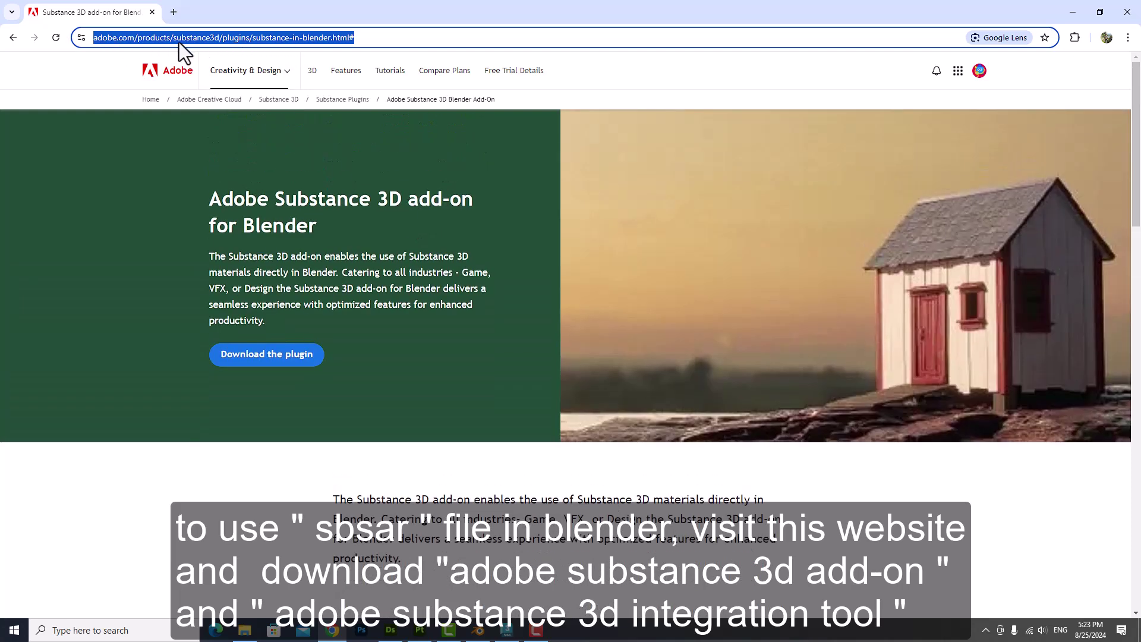
{"action": "left_click_drag", "start_coordinate": [208, 199], "coordinate": [473, 200]}
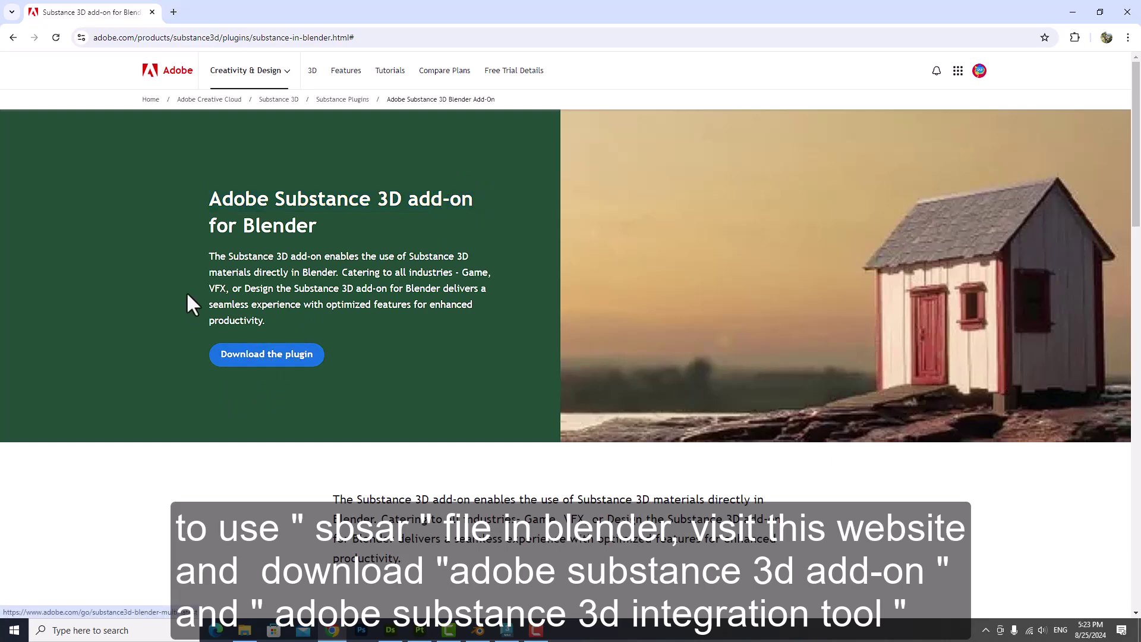
- Highlight the Integration Tool heading, then select the two downloaded Substance zips on the desktop
{"action": "scroll", "coordinate": [202, 279], "scroll_direction": "down", "scroll_amount": 4}
{"action": "scroll", "coordinate": [209, 268], "scroll_direction": "down", "scroll_amount": 2}
{"action": "left_click_drag", "start_coordinate": [429, 284], "coordinate": [702, 285]}
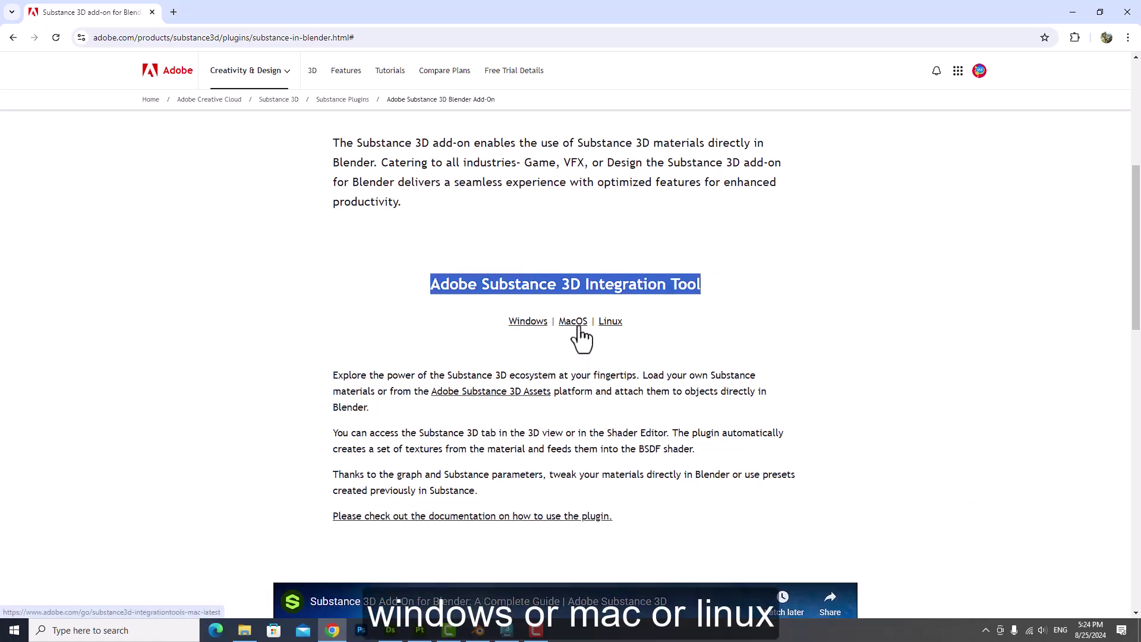
{"action": "left_click", "coordinate": [740, 304]}
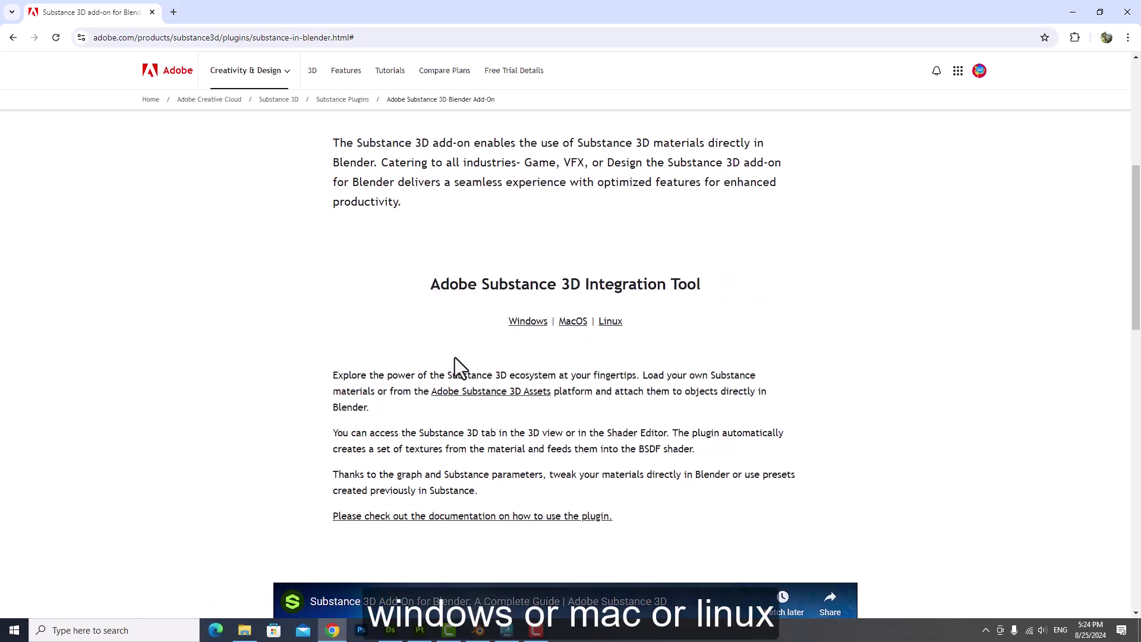
{"action": "left_click", "coordinate": [1072, 12]}
{"action": "left_click_drag", "start_coordinate": [121, 304], "coordinate": [67, 421]}
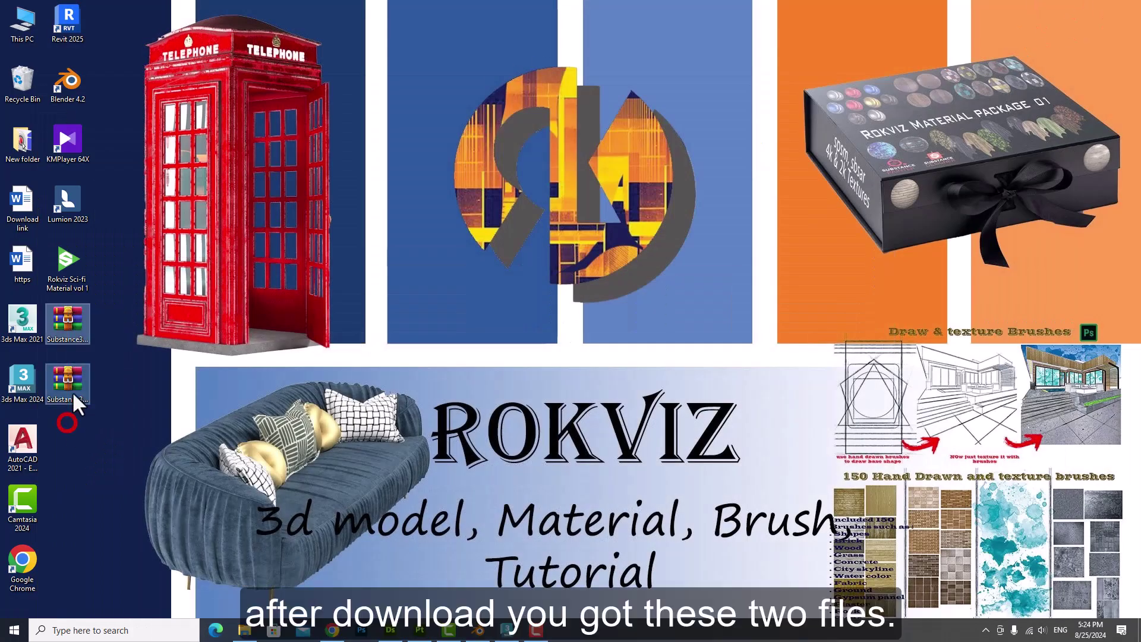
- Install Substance3DInBlender-2.1.1.zip from the Desktop through Preferences > Add-ons
{"action": "left_click", "coordinate": [70, 410]}
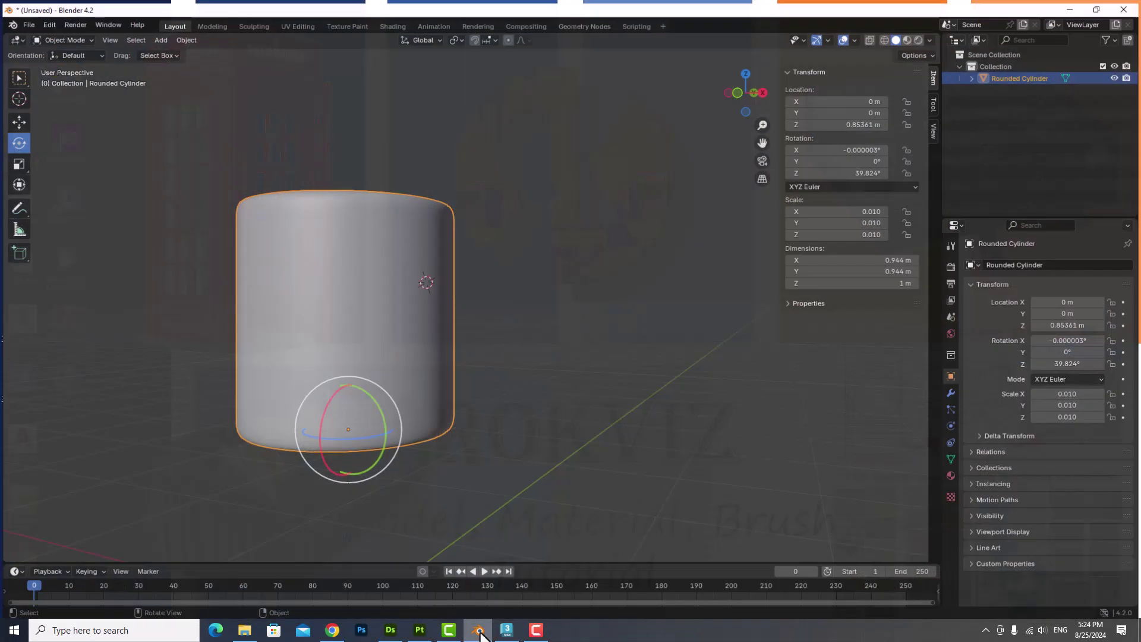
{"action": "scroll", "coordinate": [410, 279], "scroll_direction": "down", "scroll_amount": 2}
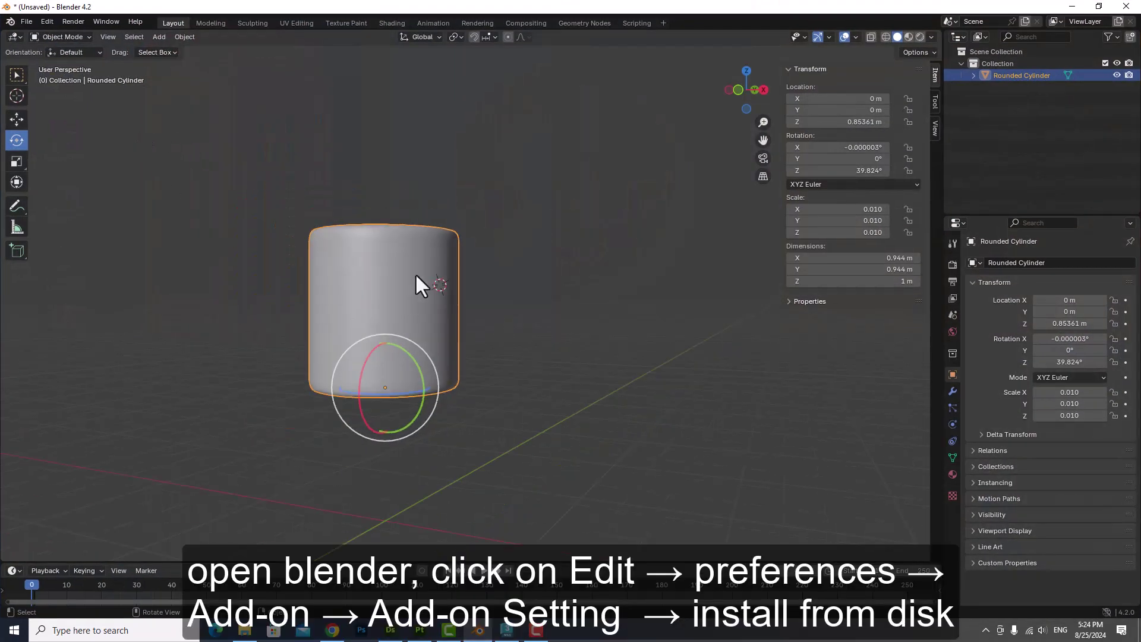
{"action": "scroll", "coordinate": [415, 273], "scroll_direction": "up", "scroll_amount": 1}
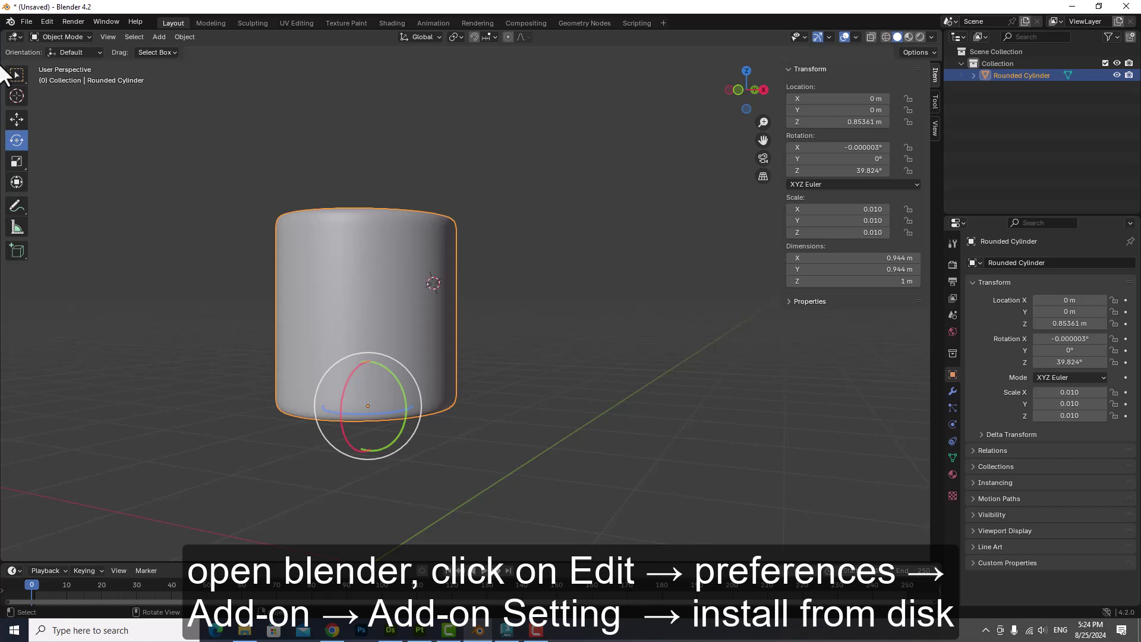
{"action": "left_click", "coordinate": [42, 21]}
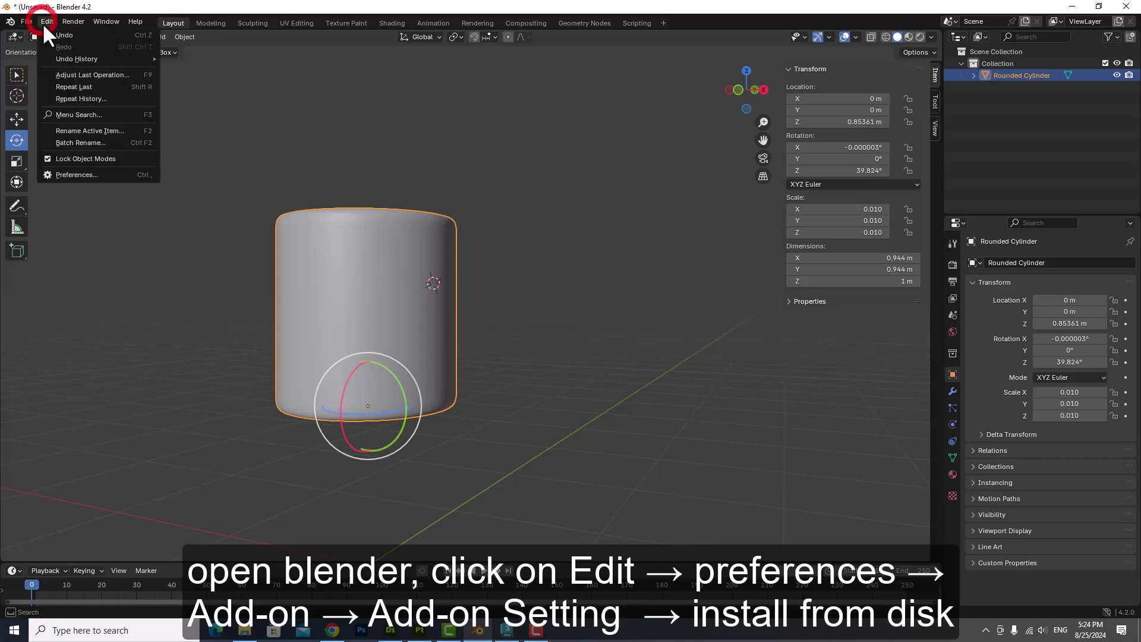
{"action": "left_click", "coordinate": [72, 175]}
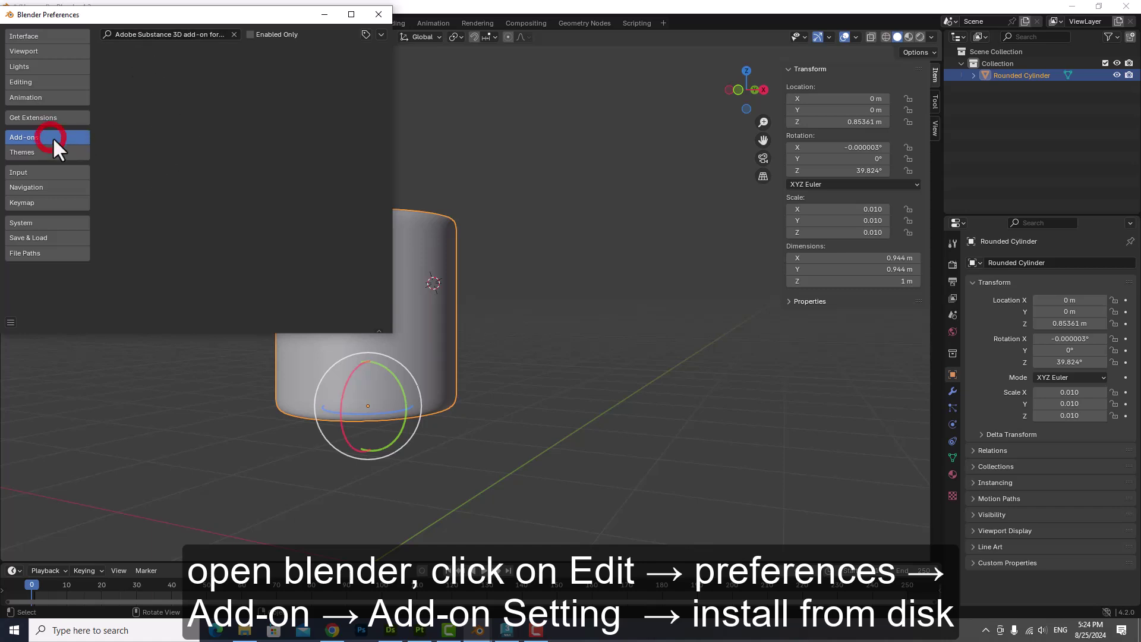
{"action": "left_click", "coordinate": [379, 34]}
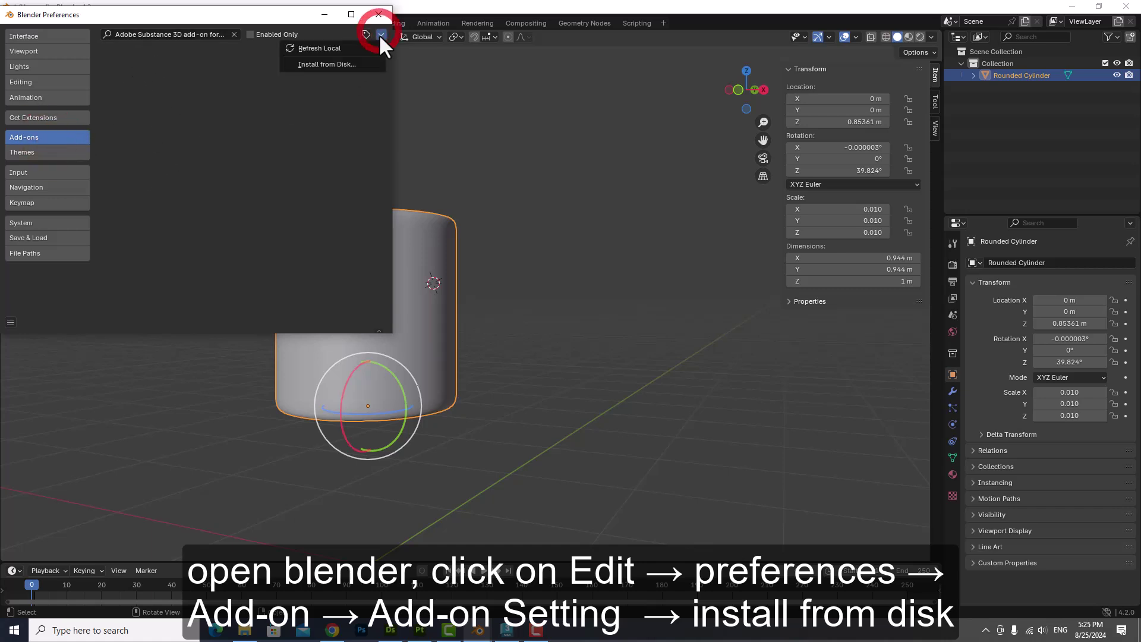
{"action": "left_click", "coordinate": [313, 63]}
{"action": "left_click", "coordinate": [41, 95]}
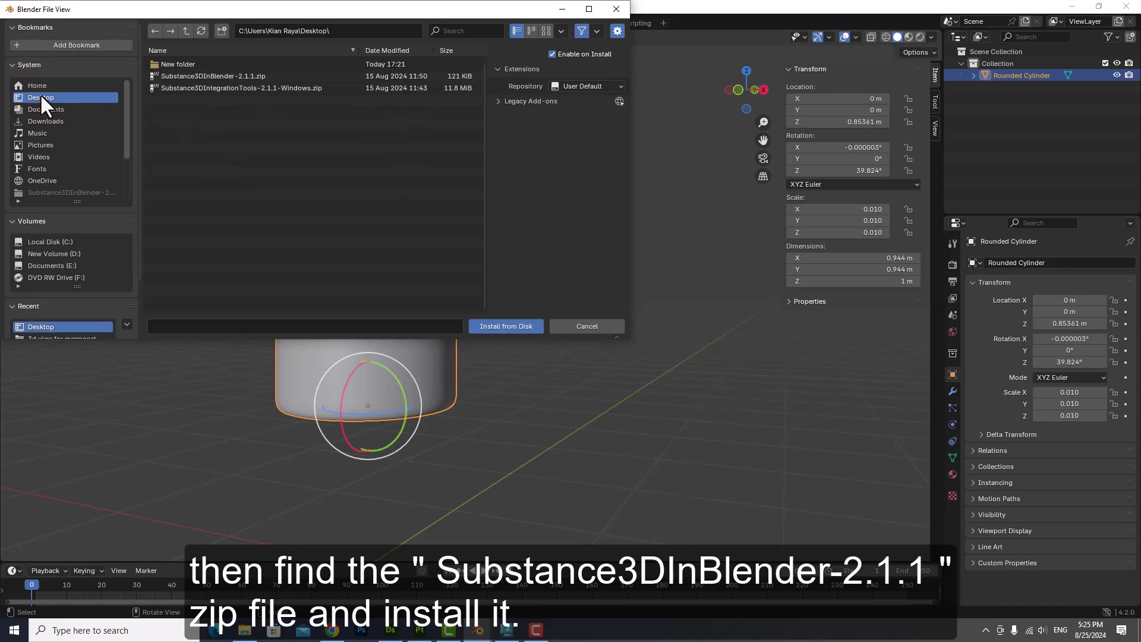
{"action": "double_click", "coordinate": [206, 76]}
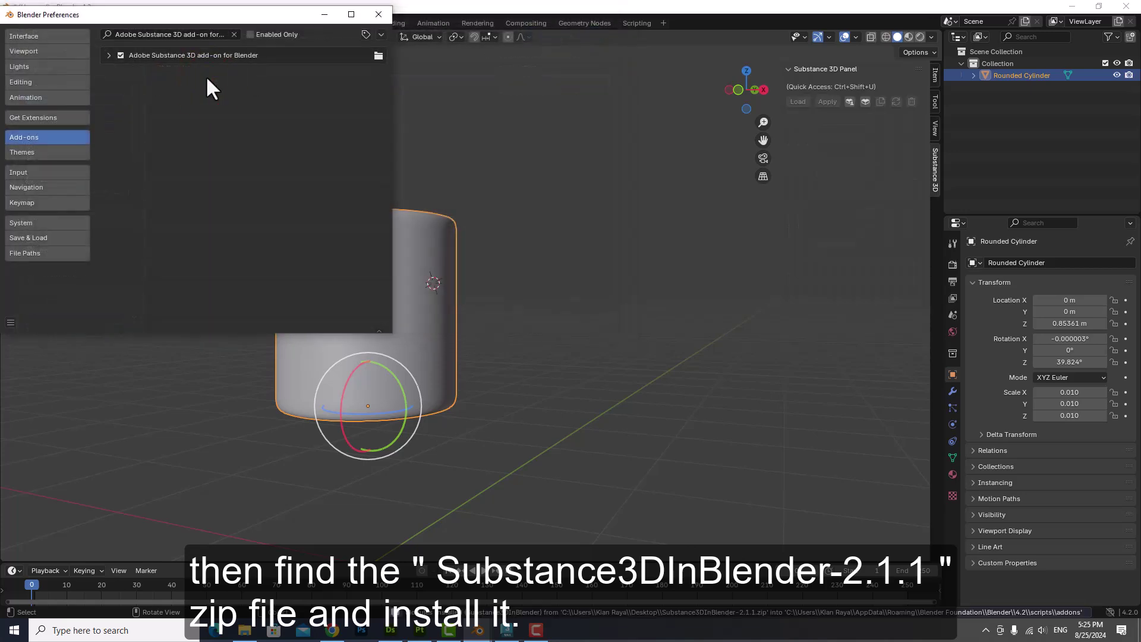
- Install the Integration Tools from Substance3DIntegrationTools-2.1.1-Windows.zip on the Desktop
{"action": "left_click", "coordinate": [106, 53]}
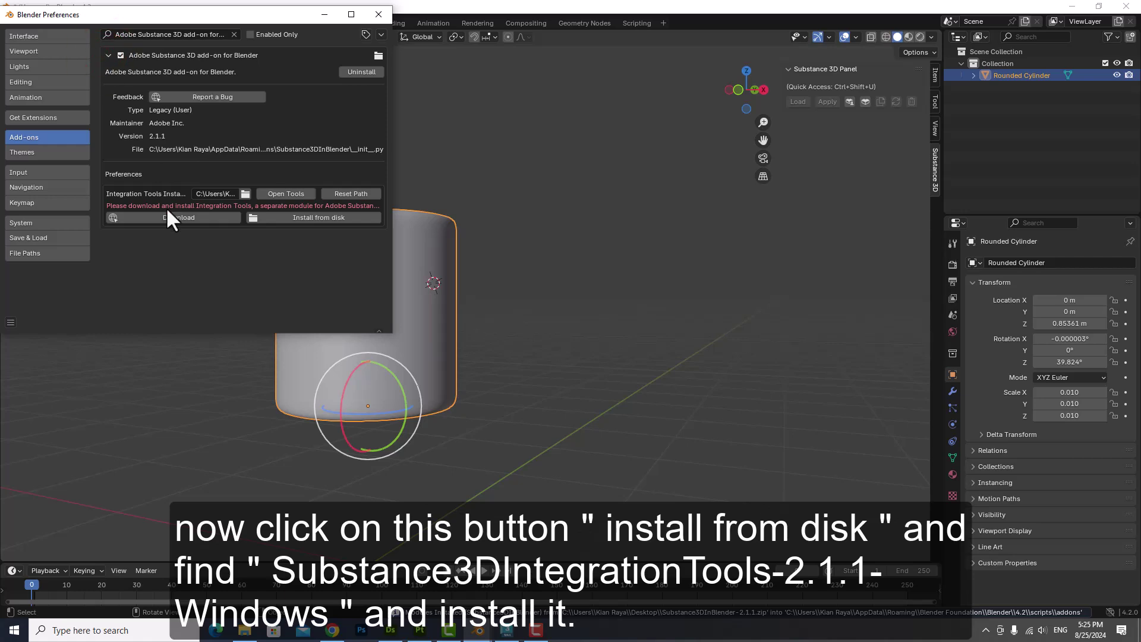
{"action": "left_click", "coordinate": [314, 218]}
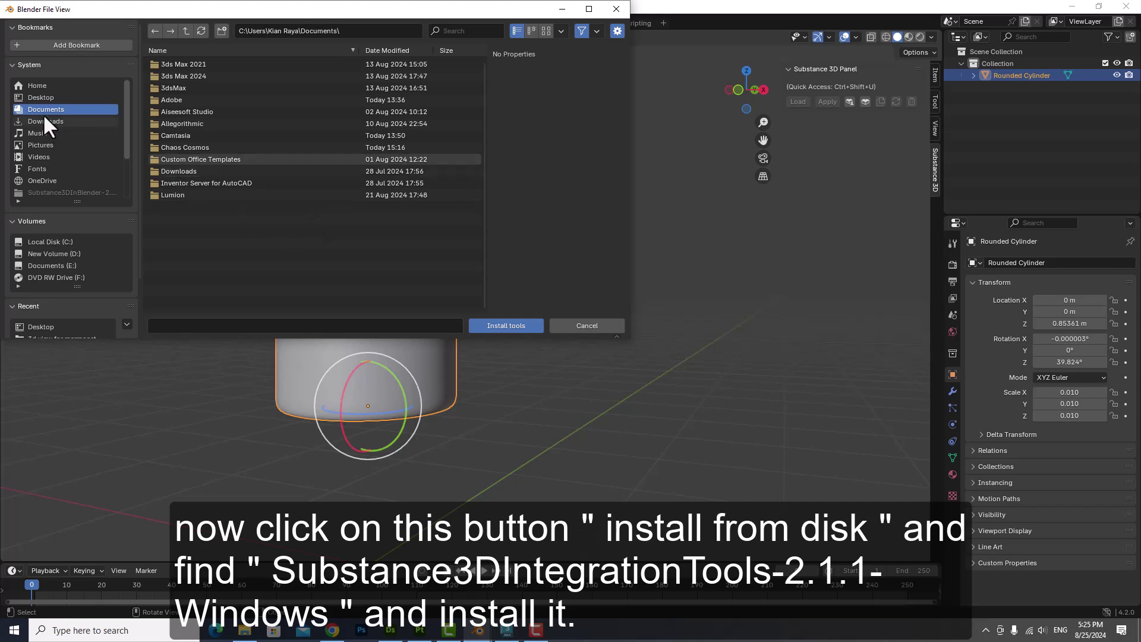
{"action": "left_click", "coordinate": [44, 98]}
{"action": "left_click", "coordinate": [229, 88]}
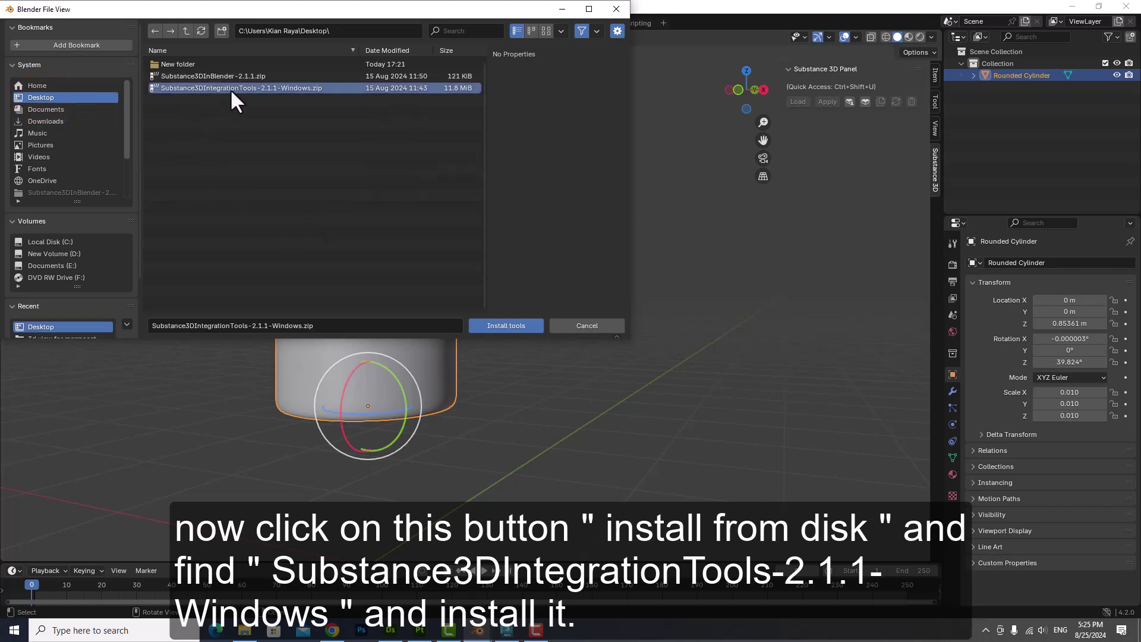
{"action": "left_click", "coordinate": [493, 326]}
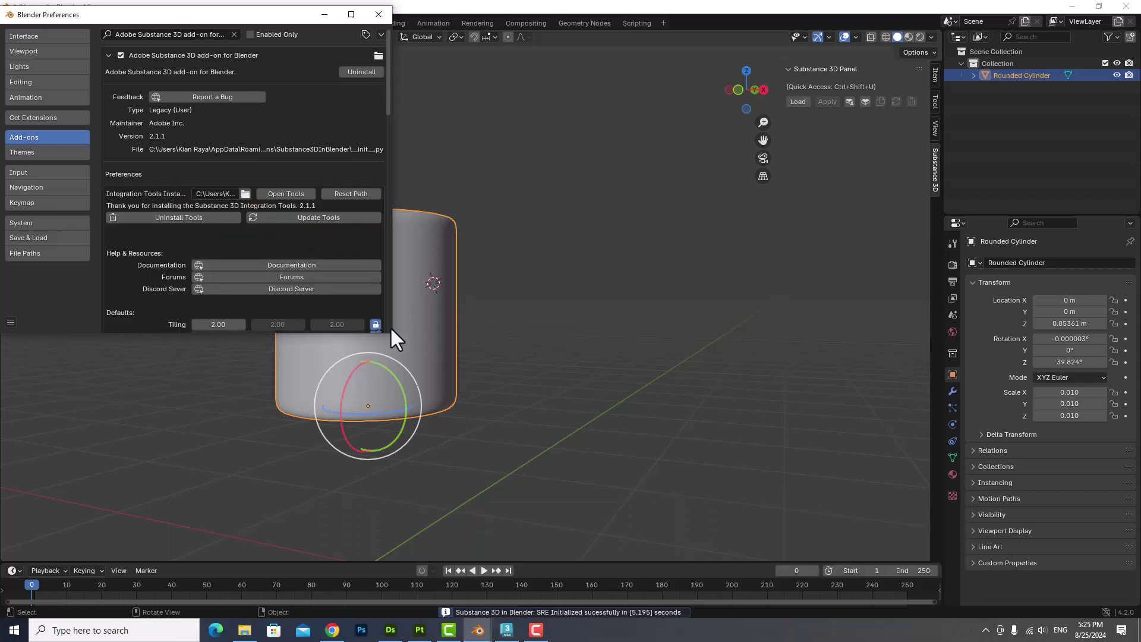
- Set the add-on's default resolution to 2048, keeping PNG as the export format
{"action": "left_click_drag", "start_coordinate": [392, 331], "coordinate": [527, 421]}
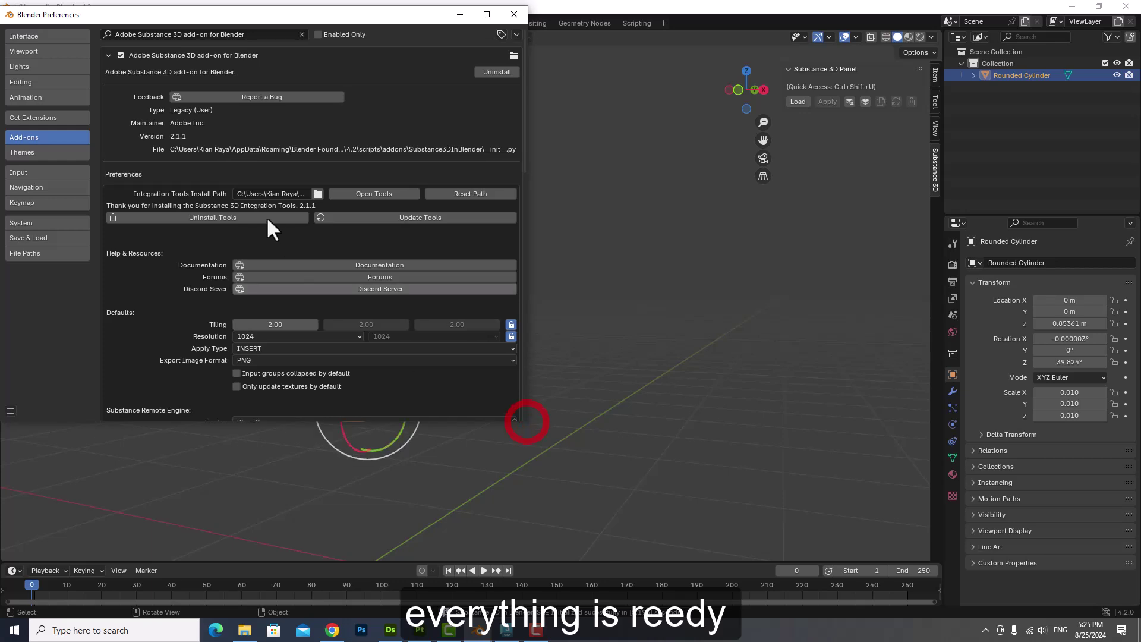
{"action": "scroll", "coordinate": [151, 168], "scroll_direction": "down", "scroll_amount": 2}
{"action": "scroll", "coordinate": [119, 246], "scroll_direction": "down", "scroll_amount": 2}
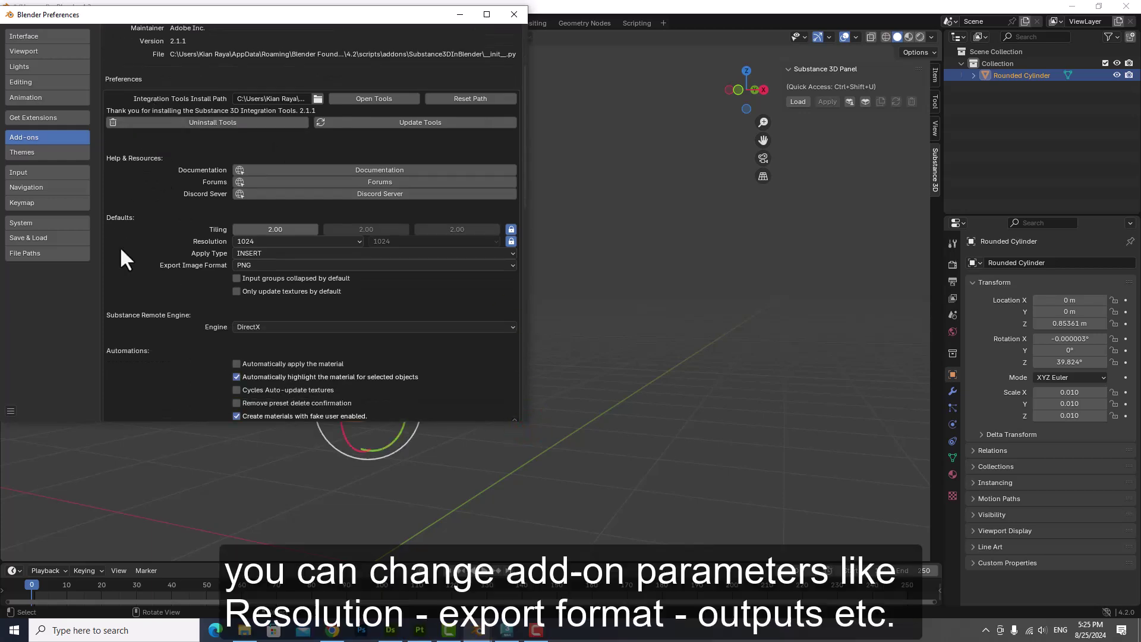
{"action": "left_click", "coordinate": [321, 242]}
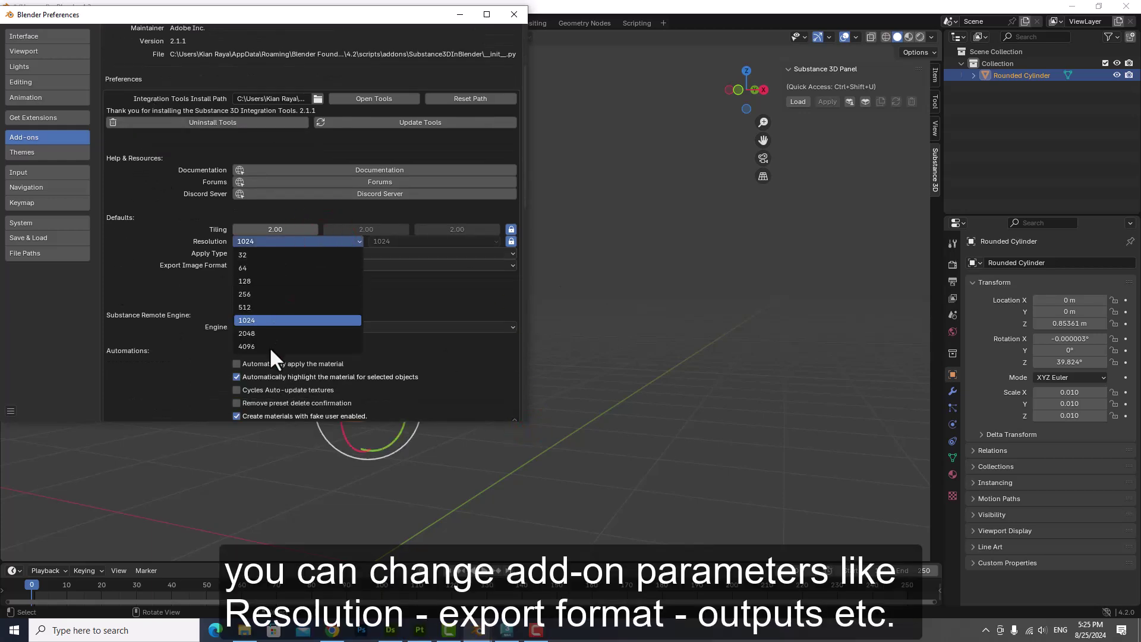
{"action": "left_click", "coordinate": [254, 333]}
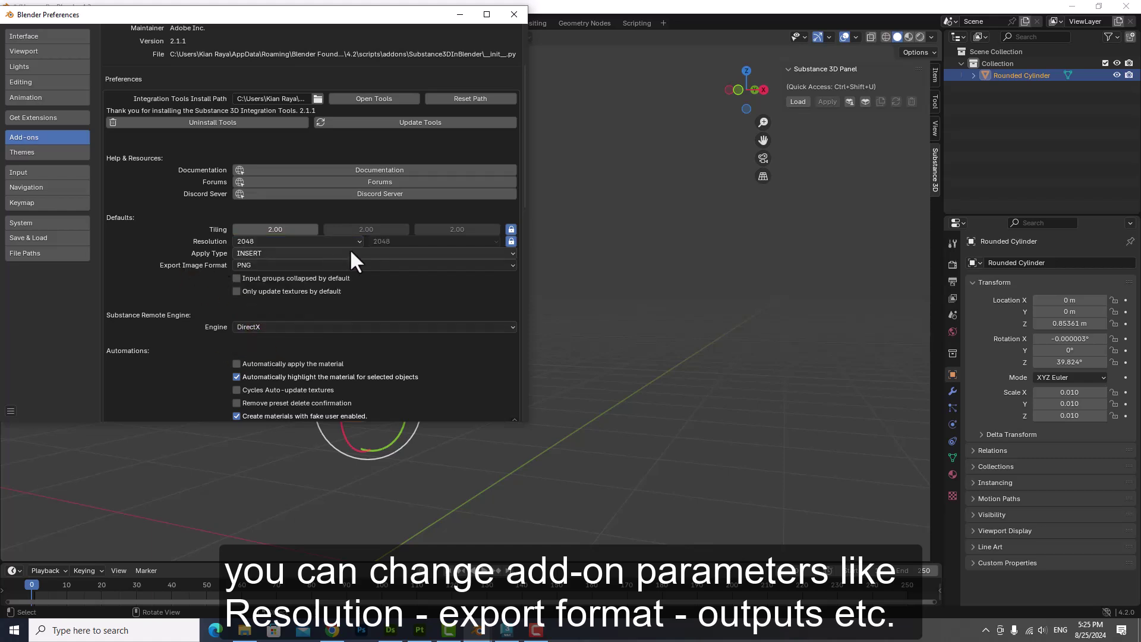
{"action": "left_click", "coordinate": [273, 267]}
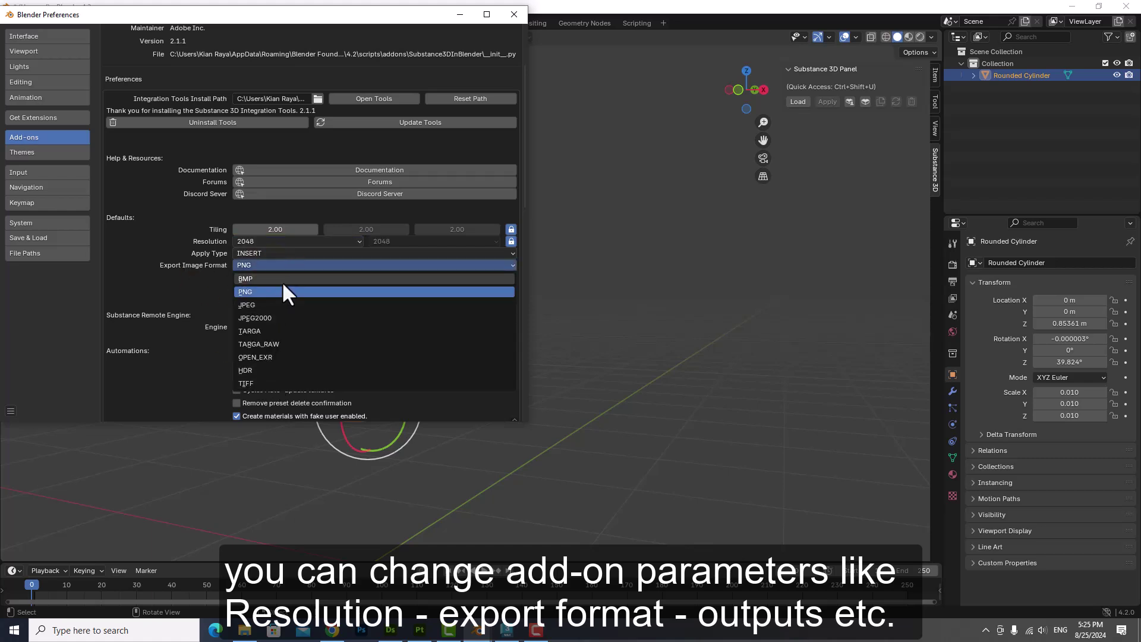
{"action": "left_click", "coordinate": [133, 246]}
- Scroll through the remaining add-on settings and close Preferences
{"action": "scroll", "coordinate": [211, 222], "scroll_direction": "down", "scroll_amount": 3}
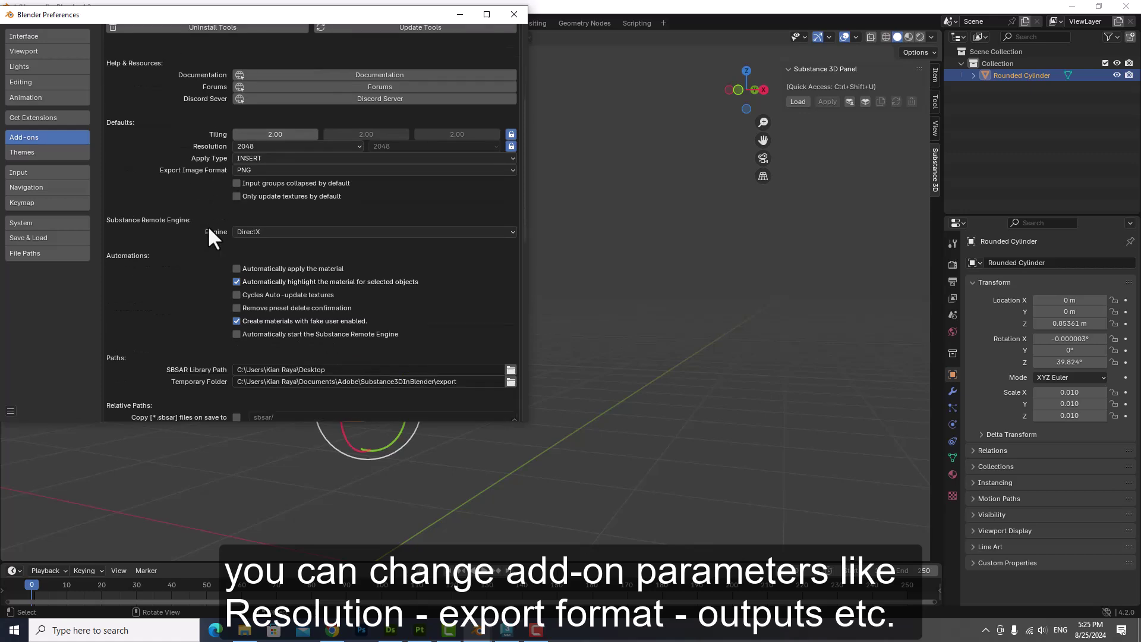
{"action": "scroll", "coordinate": [207, 226], "scroll_direction": "down", "scroll_amount": 4}
{"action": "scroll", "coordinate": [206, 224], "scroll_direction": "down", "scroll_amount": 2}
{"action": "scroll", "coordinate": [205, 225], "scroll_direction": "down", "scroll_amount": 2}
{"action": "scroll", "coordinate": [203, 225], "scroll_direction": "down", "scroll_amount": 5}
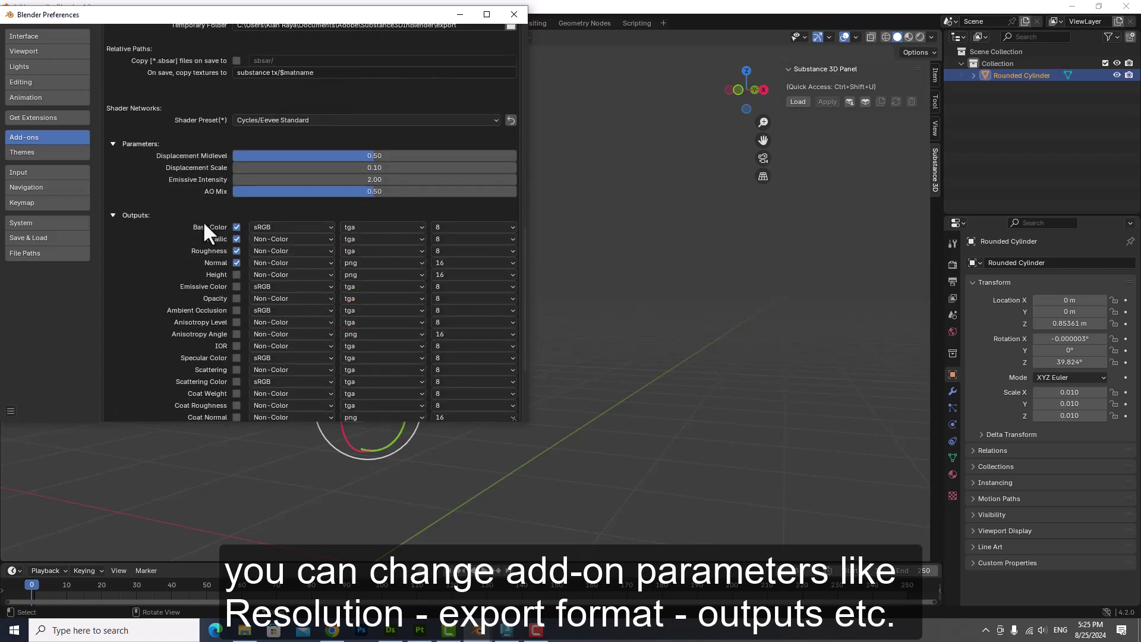
{"action": "scroll", "coordinate": [202, 225], "scroll_direction": "down", "scroll_amount": 1}
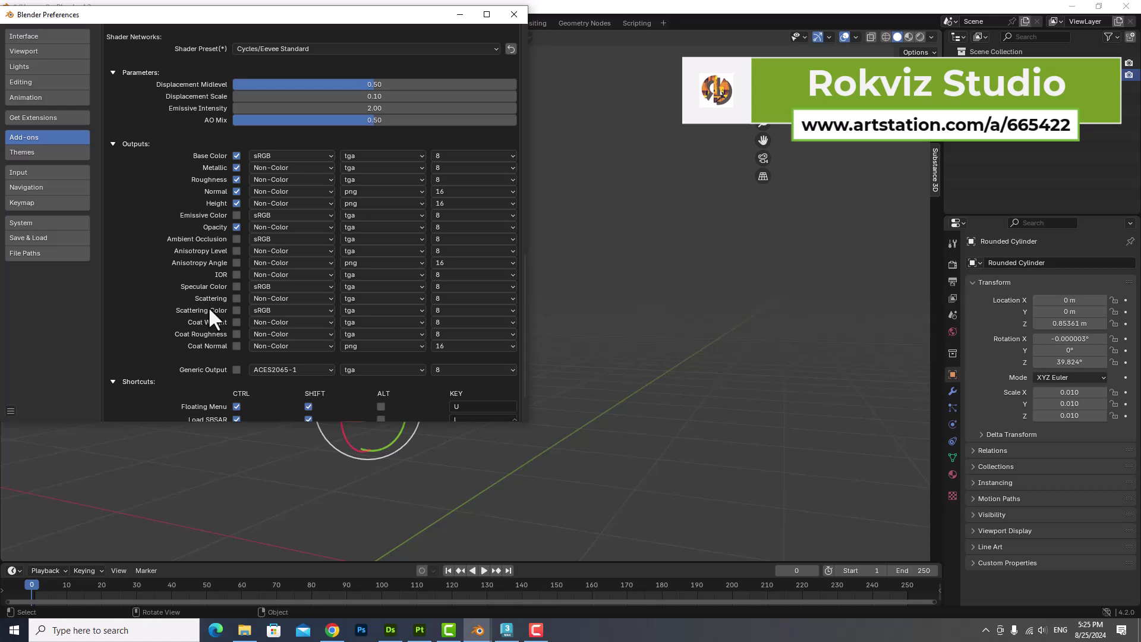
{"action": "scroll", "coordinate": [205, 295], "scroll_direction": "down", "scroll_amount": 2}
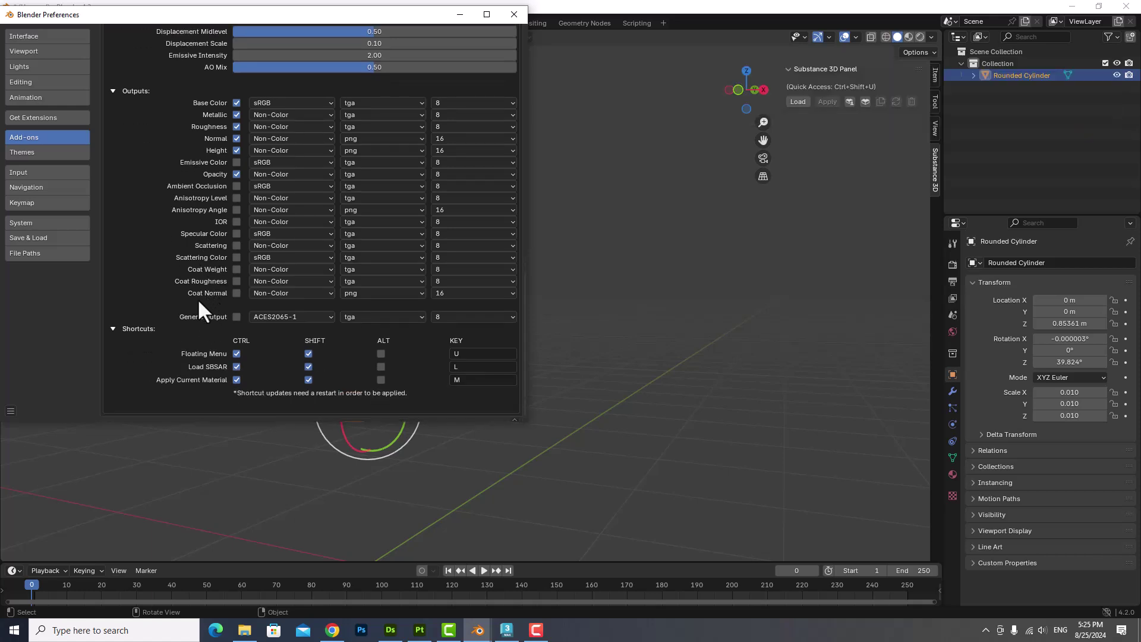
{"action": "scroll", "coordinate": [198, 302], "scroll_direction": "up", "scroll_amount": 2}
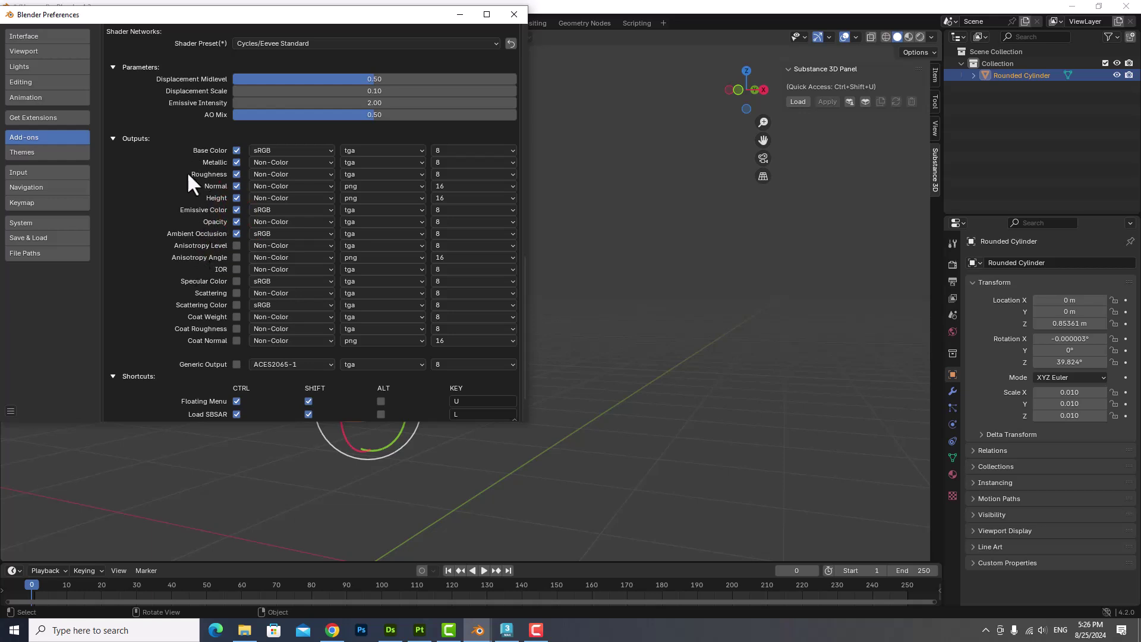
{"action": "scroll", "coordinate": [188, 238], "scroll_direction": "down", "scroll_amount": 2}
{"action": "scroll", "coordinate": [187, 233], "scroll_direction": "up", "scroll_amount": 4}
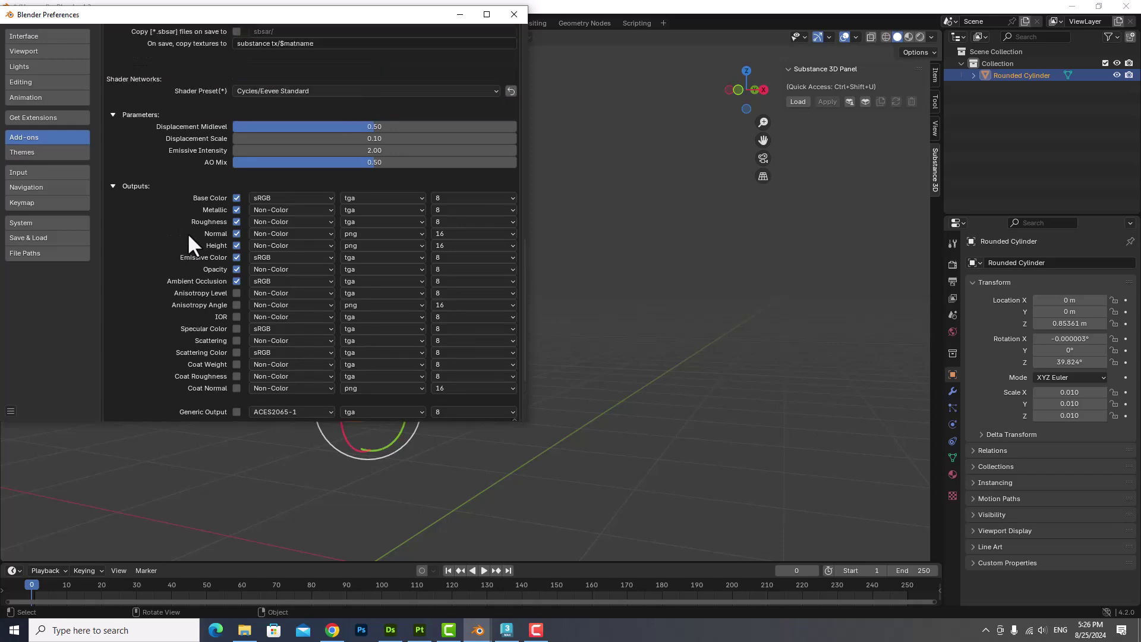
{"action": "scroll", "coordinate": [187, 232], "scroll_direction": "up", "scroll_amount": 3}
{"action": "left_click", "coordinate": [516, 15]}
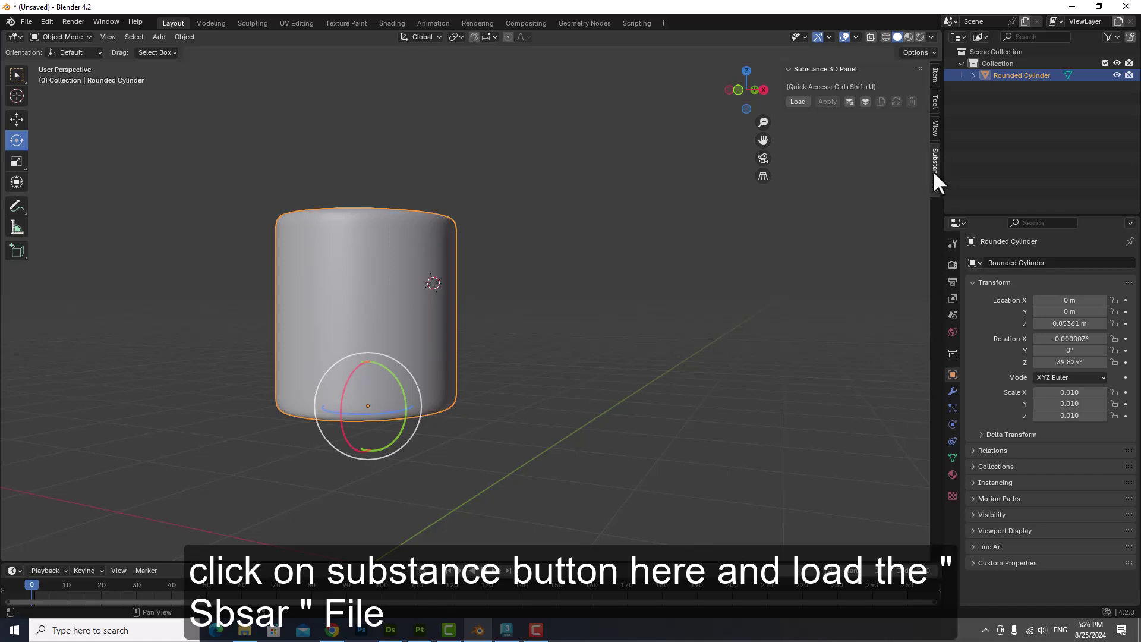
- Load 'Rokviz Sci-fi Material vol 1.sbsar' from the Desktop into the Substance 3D Panel
{"action": "left_click", "coordinate": [797, 101]}
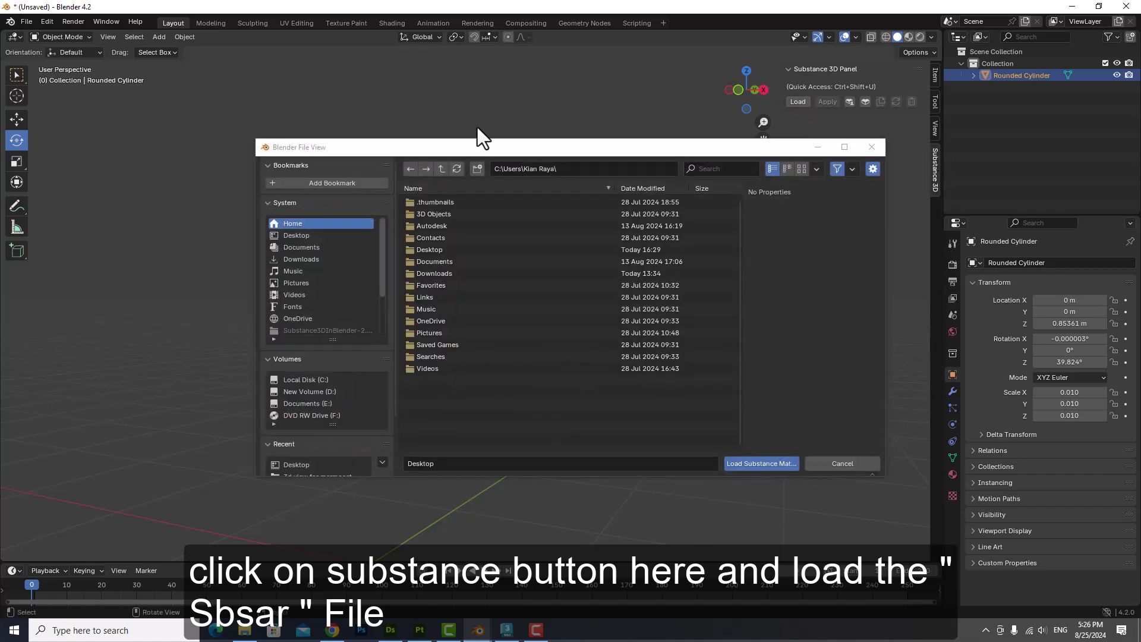
{"action": "left_click", "coordinate": [298, 236]}
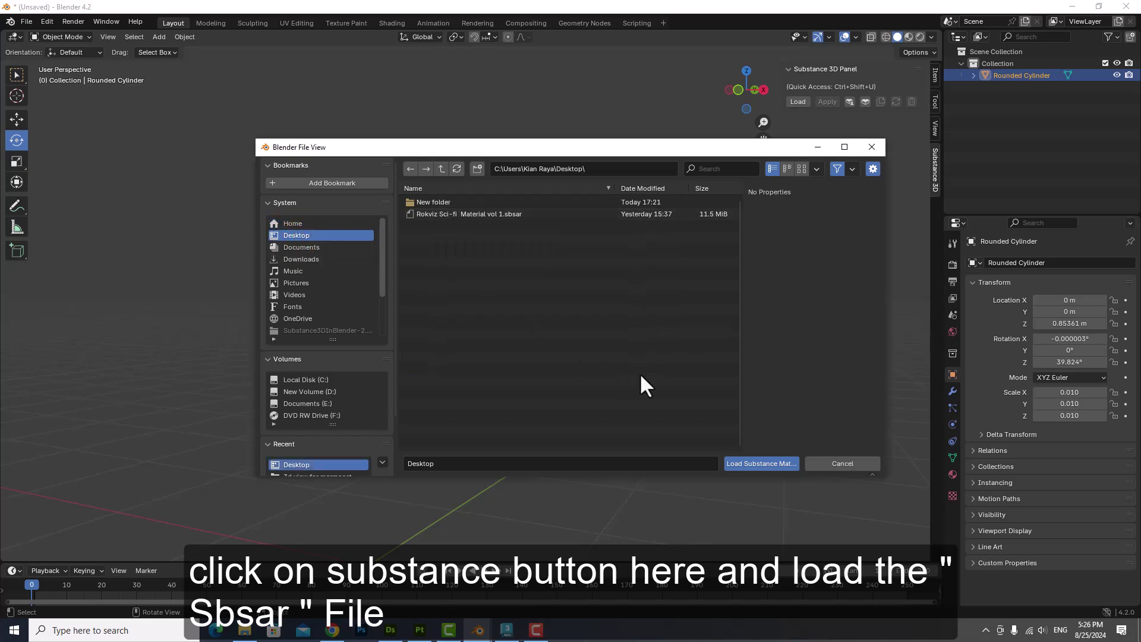
{"action": "left_click", "coordinate": [468, 211]}
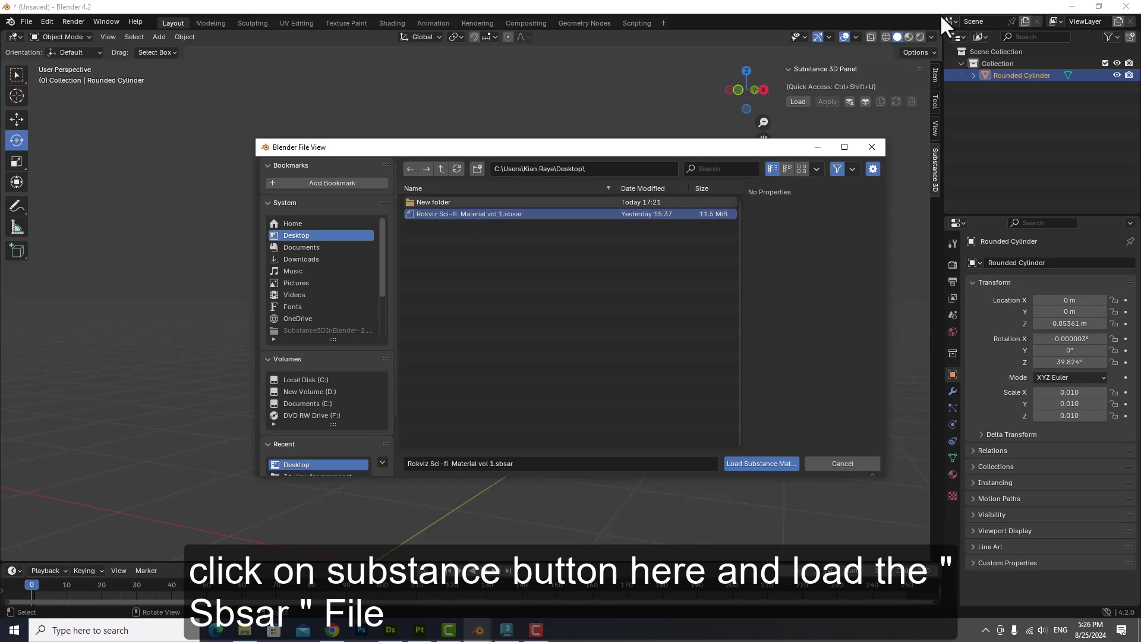
{"action": "left_click", "coordinate": [1072, 7]}
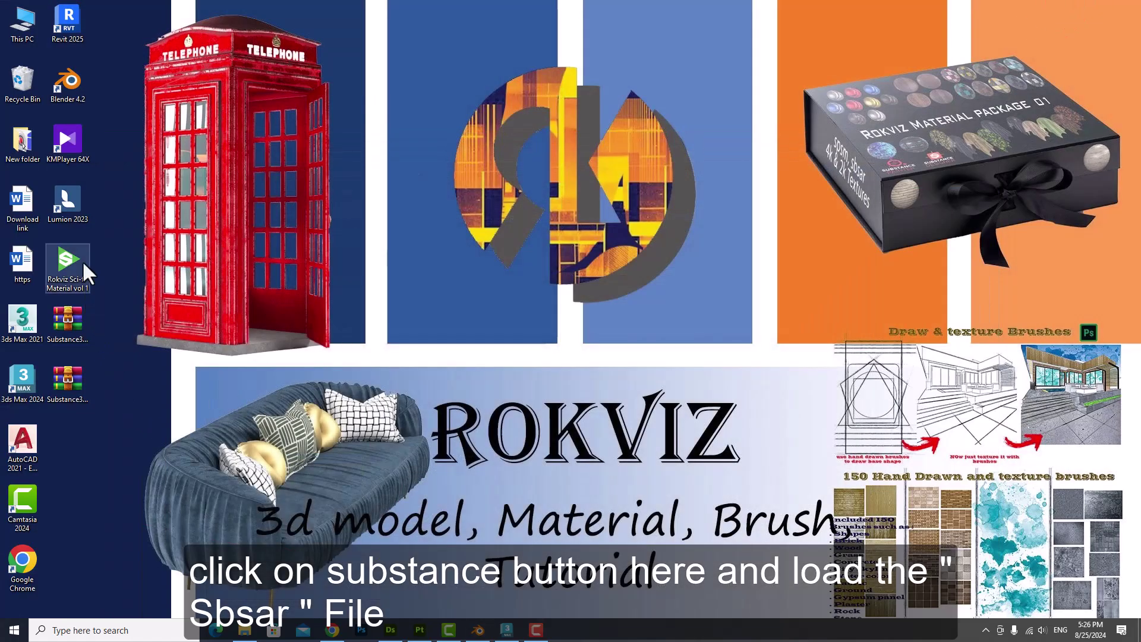
{"action": "mouse_move", "coordinate": [67, 268]}
{"action": "left_click", "coordinate": [52, 257]}
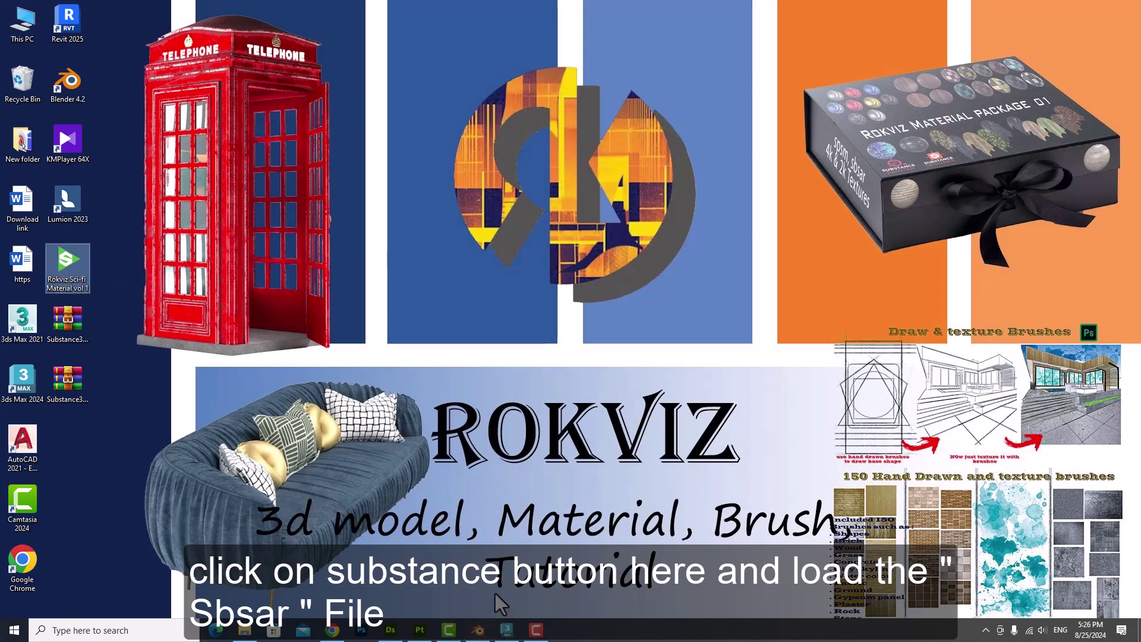
{"action": "left_click", "coordinate": [479, 630]}
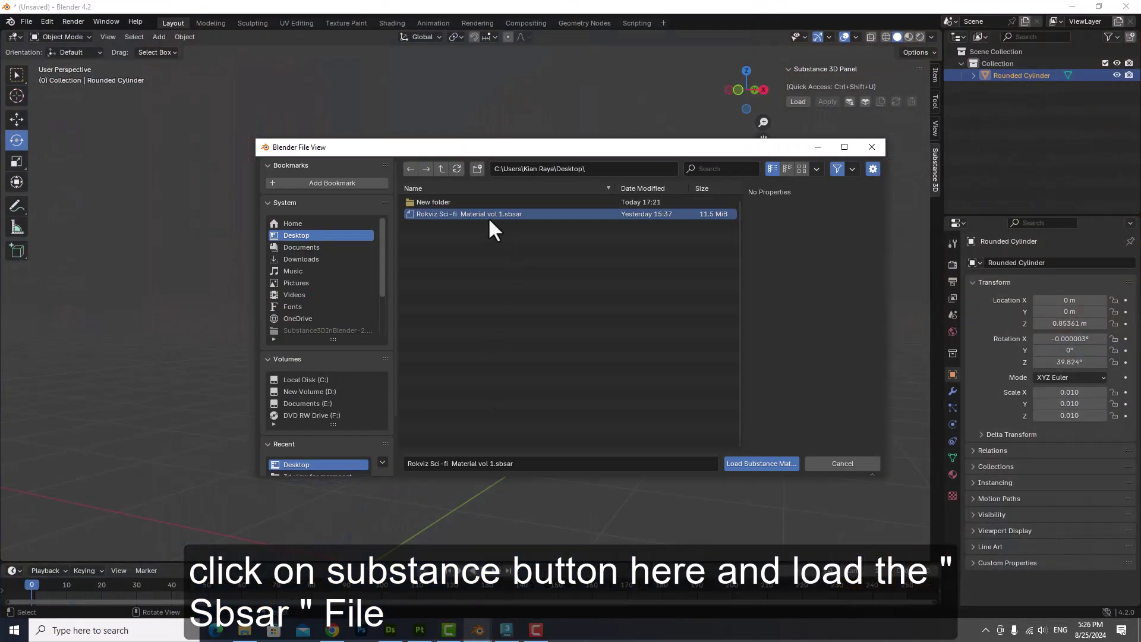
{"action": "left_click", "coordinate": [764, 463]}
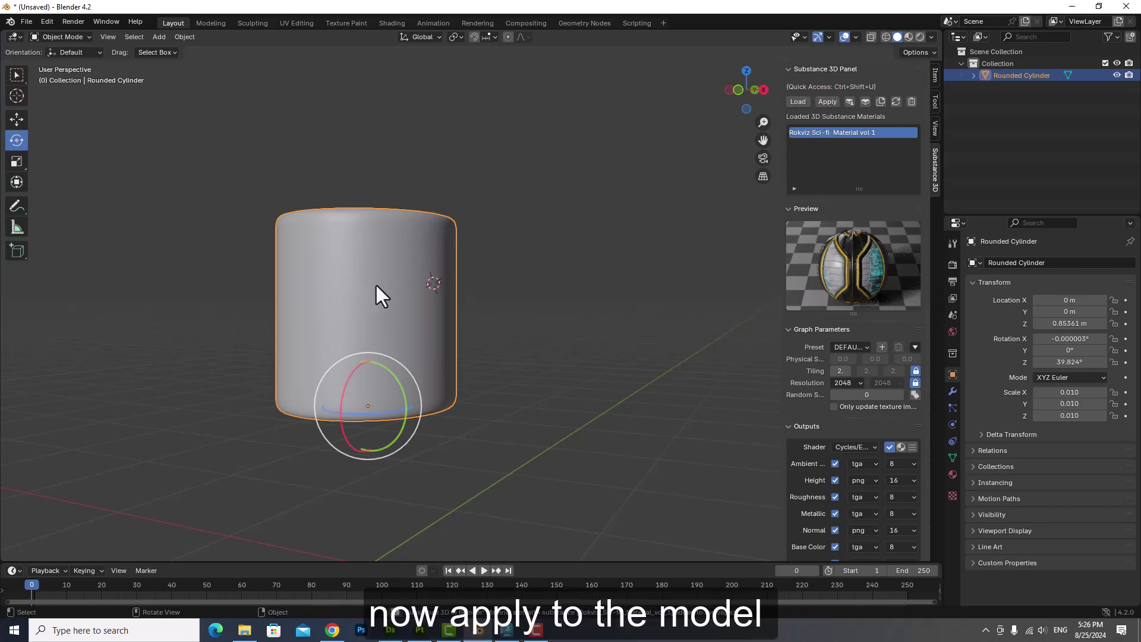
- Show the sci-fi material in Material Preview with Tiling set to 1, viewed side-on
{"action": "left_click", "coordinate": [909, 36]}
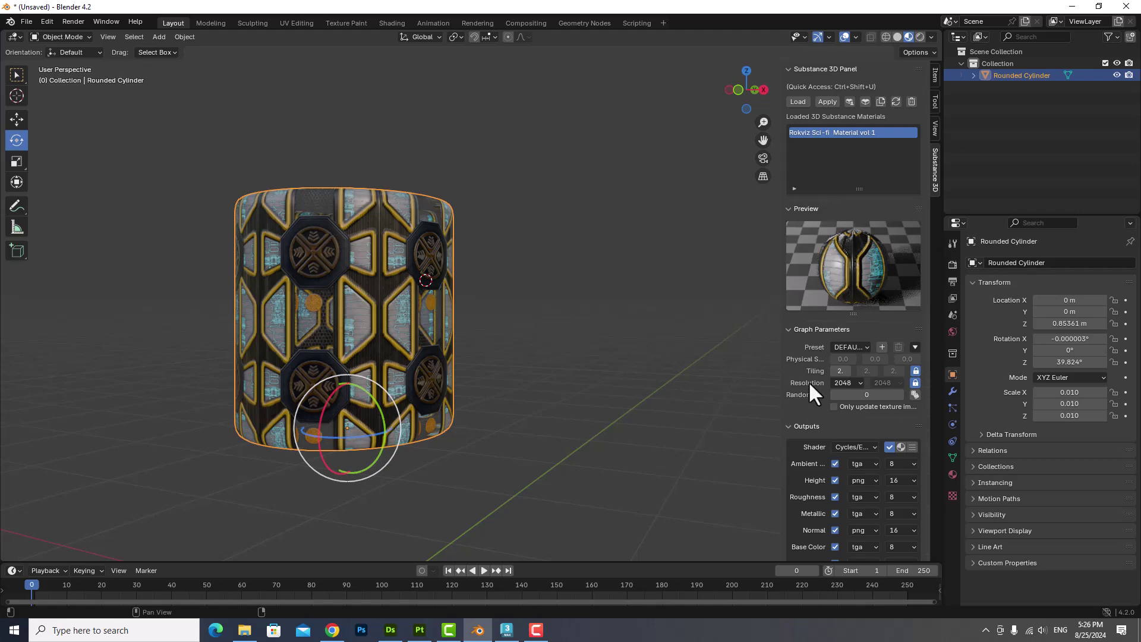
{"action": "left_click", "coordinate": [842, 373]}
{"action": "type", "text": "1"}
{"action": "key", "text": "Return"}
{"action": "scroll", "coordinate": [429, 276], "scroll_direction": "down", "scroll_amount": 3}
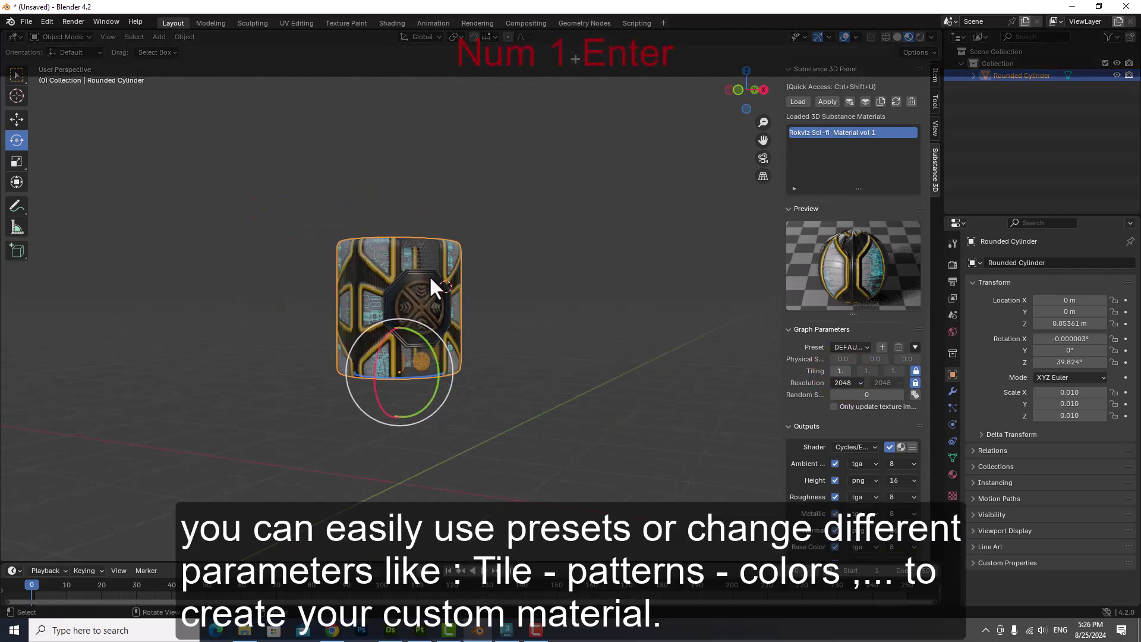
{"action": "scroll", "coordinate": [430, 279], "scroll_direction": "up", "scroll_amount": 2}
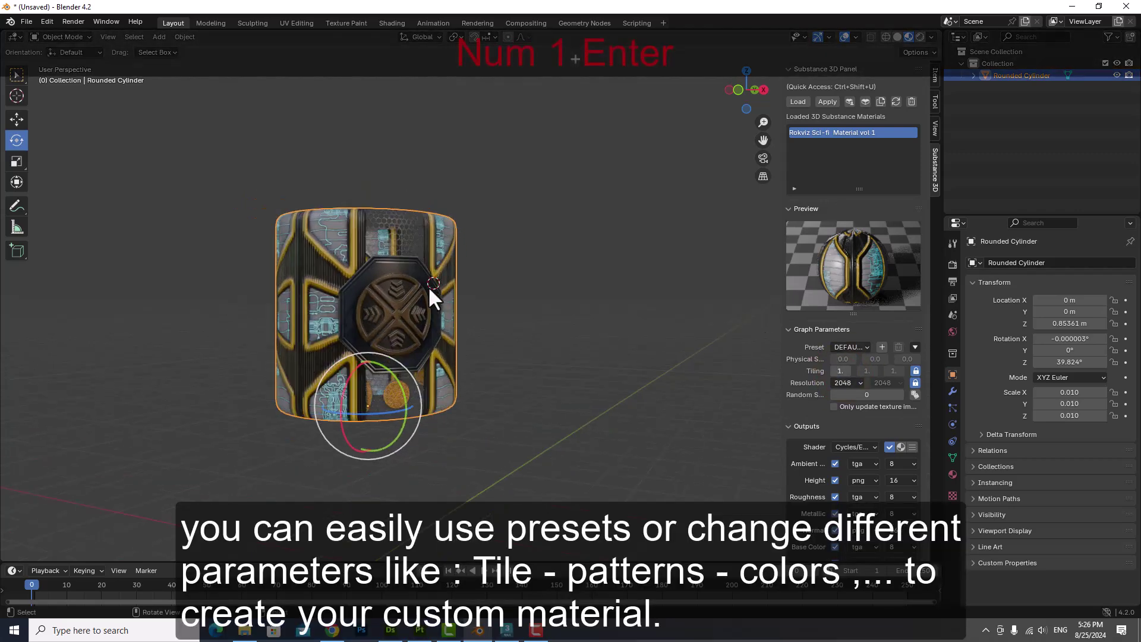
{"action": "left_click", "coordinate": [390, 306], "text": "alt"}
{"action": "mouse_move", "coordinate": [471, 269]}
{"action": "middle_mouse_down", "text": "alt"}
{"action": "mouse_move", "coordinate": [397, 309]}
{"action": "mouse_move", "coordinate": [517, 303]}
{"action": "mouse_move", "coordinate": [372, 255]}
{"action": "mouse_move", "coordinate": [354, 216]}
{"action": "middle_mouse_up", "text": "alt"}
- Orbit the cylinder and collapse, then re-expand, the material parameters section
{"action": "scroll", "coordinate": [801, 422], "scroll_direction": "down", "scroll_amount": 1}
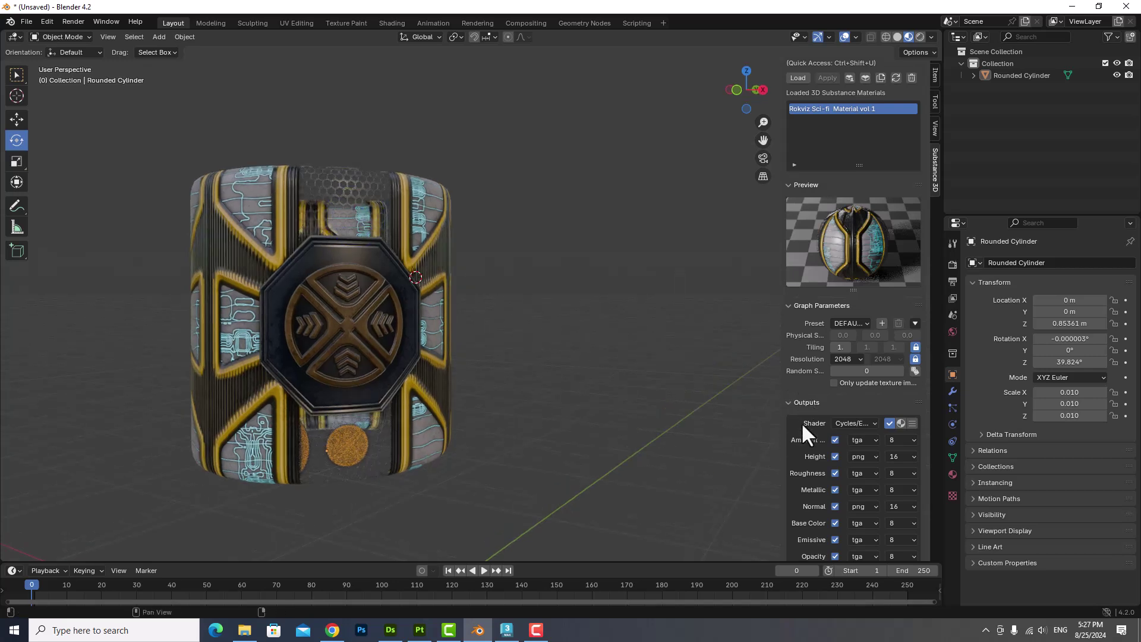
{"action": "scroll", "coordinate": [801, 422], "scroll_direction": "down", "scroll_amount": 4}
{"action": "left_click", "coordinate": [834, 461]}
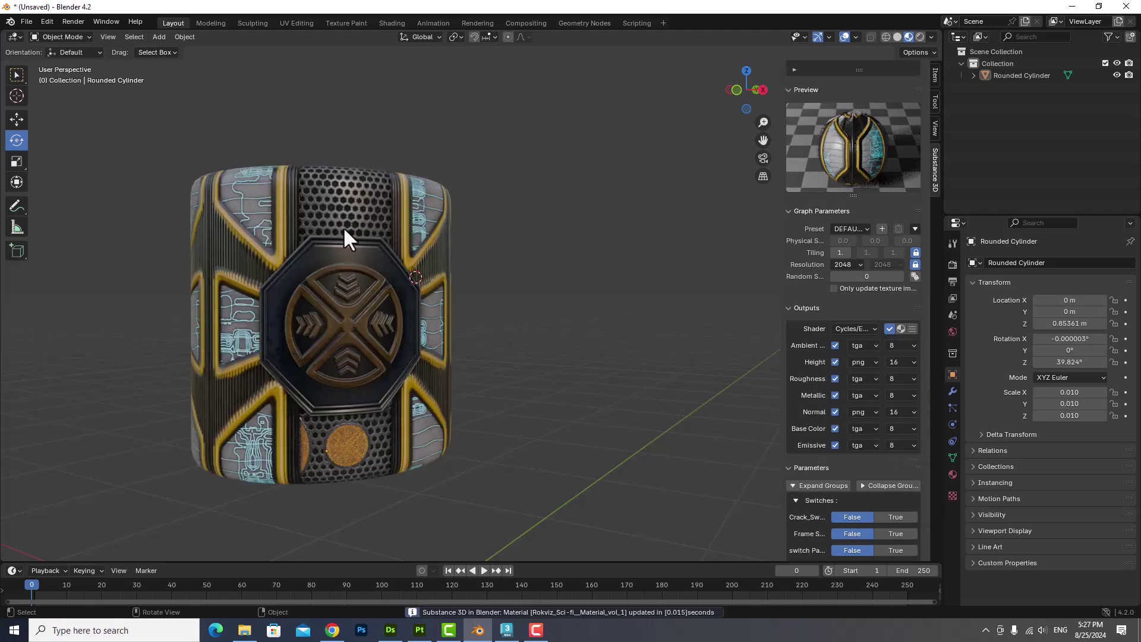
{"action": "mouse_move", "coordinate": [361, 224]}
{"action": "middle_mouse_down"}
{"action": "mouse_move", "coordinate": [372, 282]}
{"action": "mouse_move", "coordinate": [351, 319]}
{"action": "middle_mouse_up"}
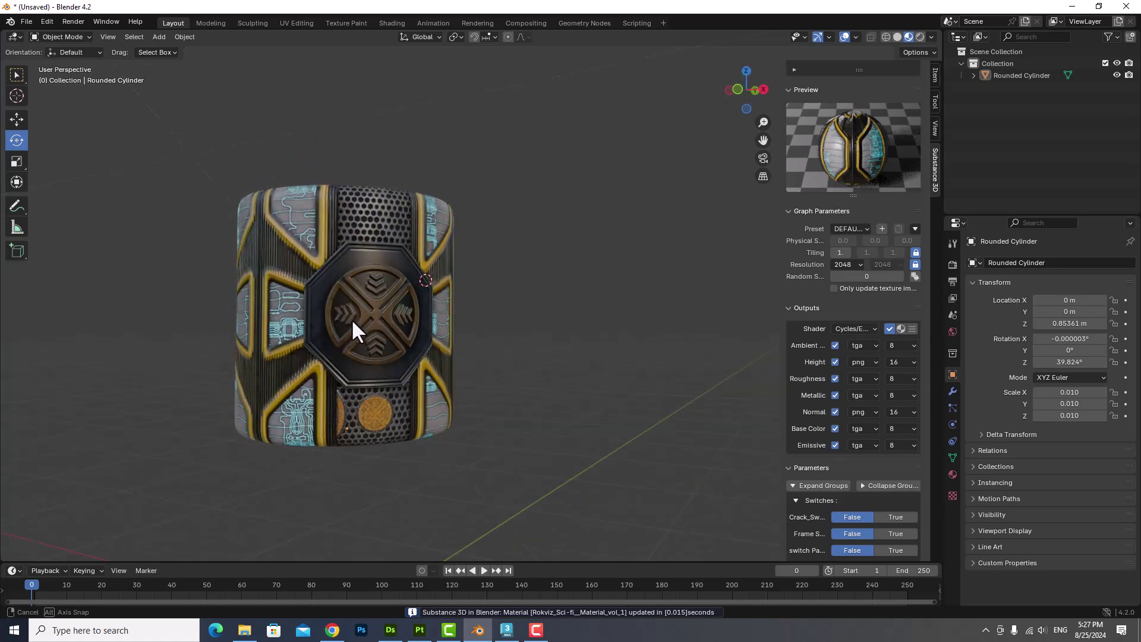
{"action": "left_click", "coordinate": [789, 467]}
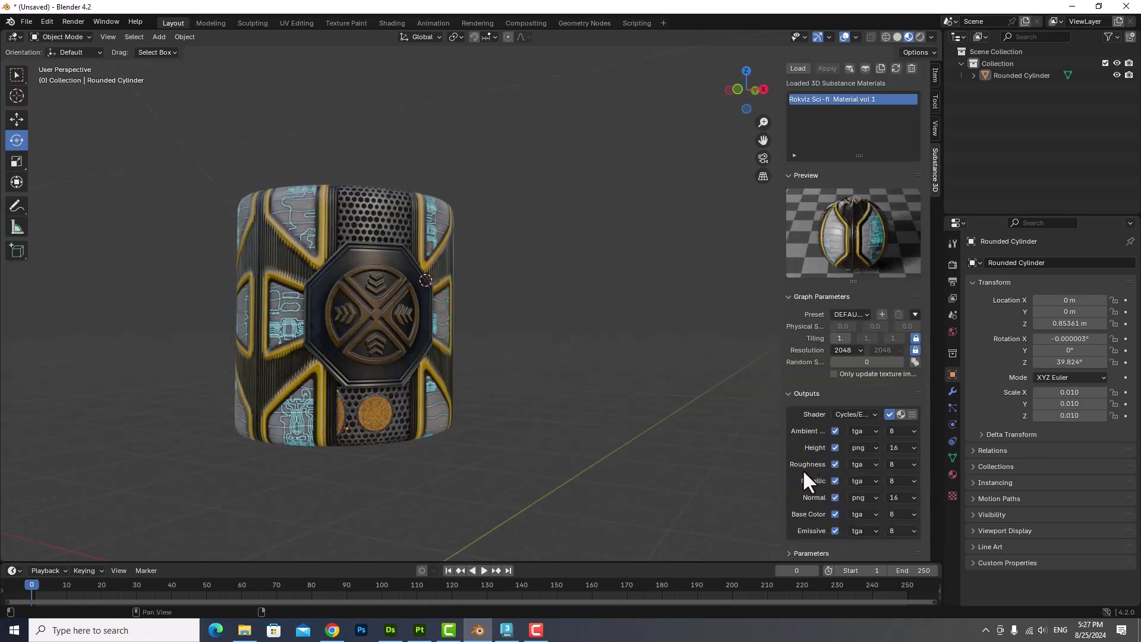
{"action": "left_click", "coordinate": [790, 554]}
{"action": "scroll", "coordinate": [802, 416], "scroll_direction": "down", "scroll_amount": 2}
{"action": "scroll", "coordinate": [797, 396], "scroll_direction": "up", "scroll_amount": 2}
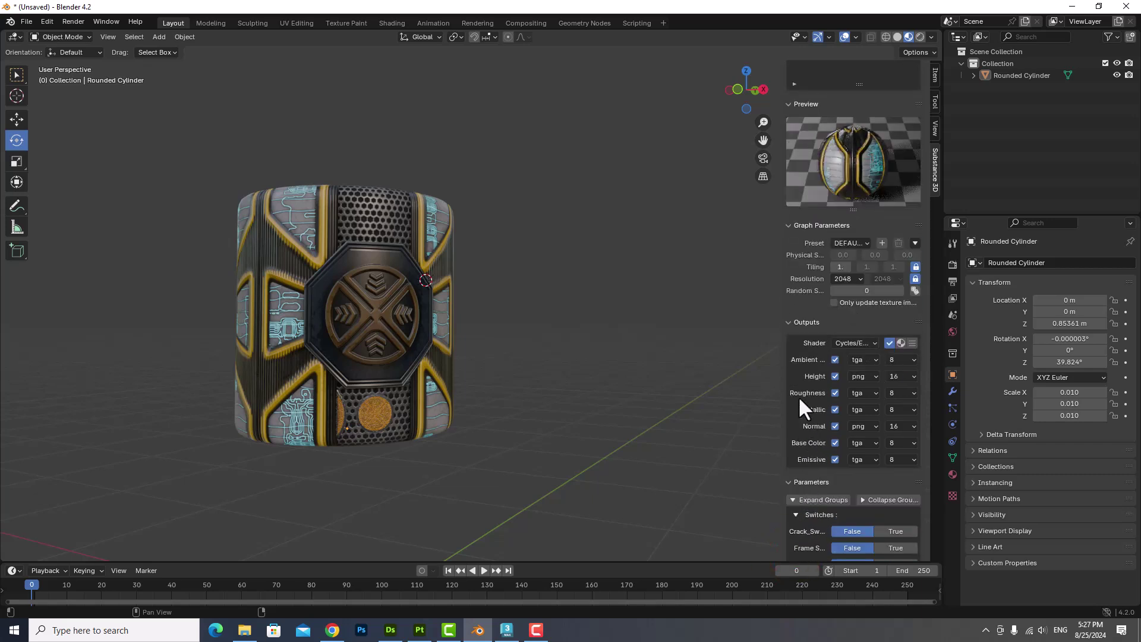
- List all of the material's outputs and enable the Opacity output
{"action": "left_click", "coordinate": [874, 343]}
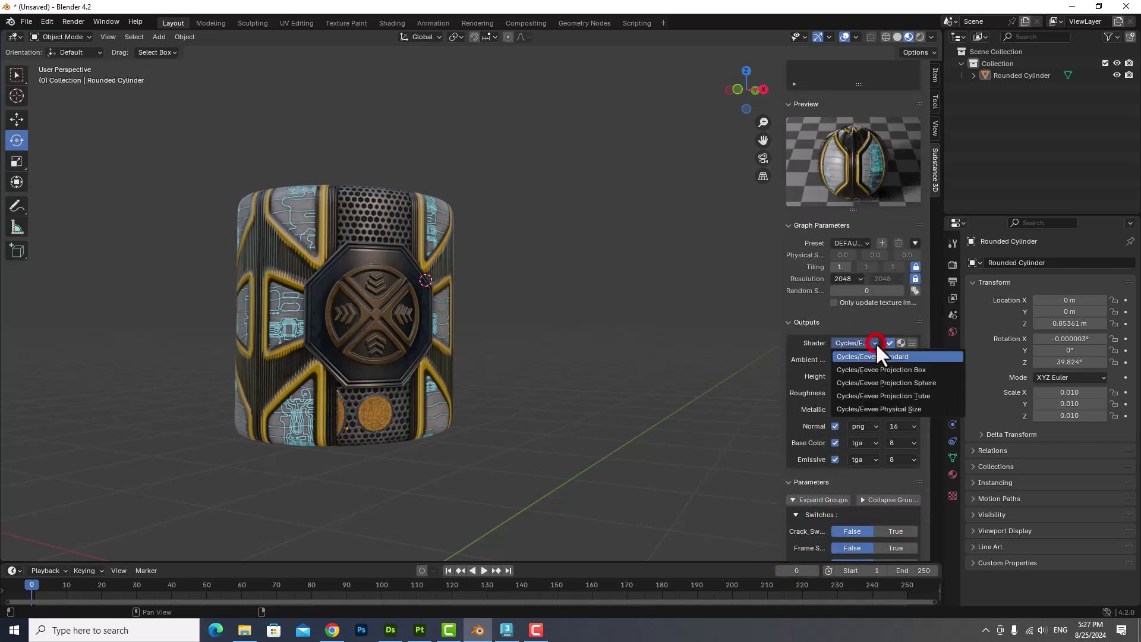
{"action": "left_click", "coordinate": [912, 343]}
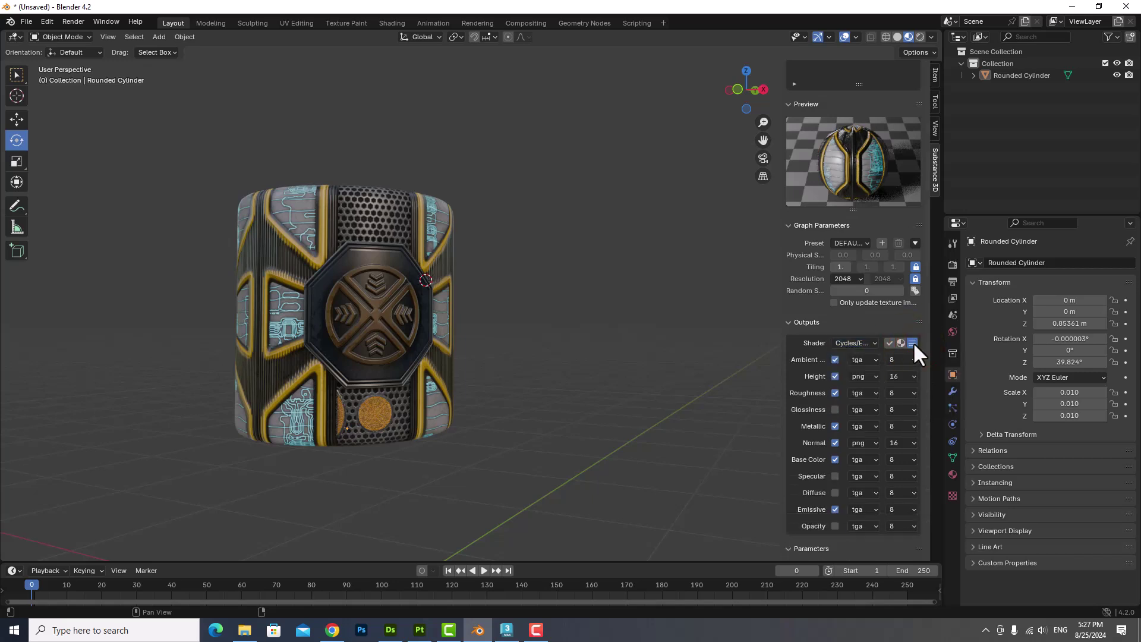
{"action": "left_click", "coordinate": [834, 526]}
{"action": "mouse_move", "coordinate": [374, 341]}
{"action": "middle_mouse_down"}
{"action": "mouse_move", "coordinate": [360, 347]}
{"action": "mouse_move", "coordinate": [372, 414]}
{"action": "mouse_move", "coordinate": [379, 289]}
{"action": "mouse_move", "coordinate": [379, 334]}
{"action": "middle_mouse_up"}
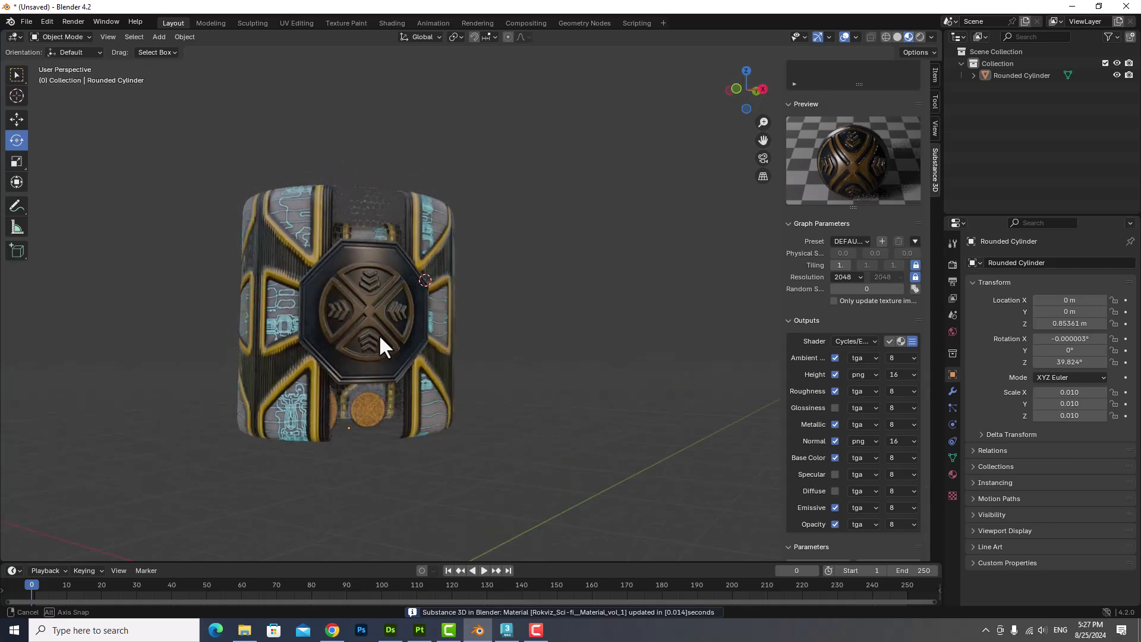
- Switch Blender's sci-fi material to Preset 2 and view the arrow emblem from above
{"action": "left_click", "coordinate": [841, 239]}
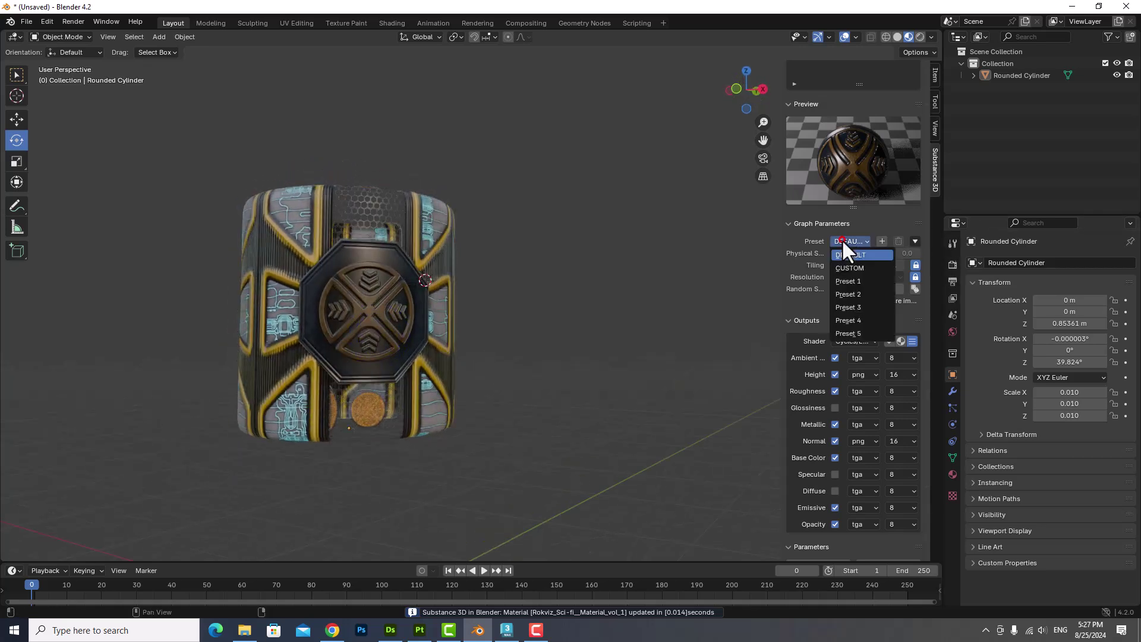
{"action": "left_click", "coordinate": [853, 294]}
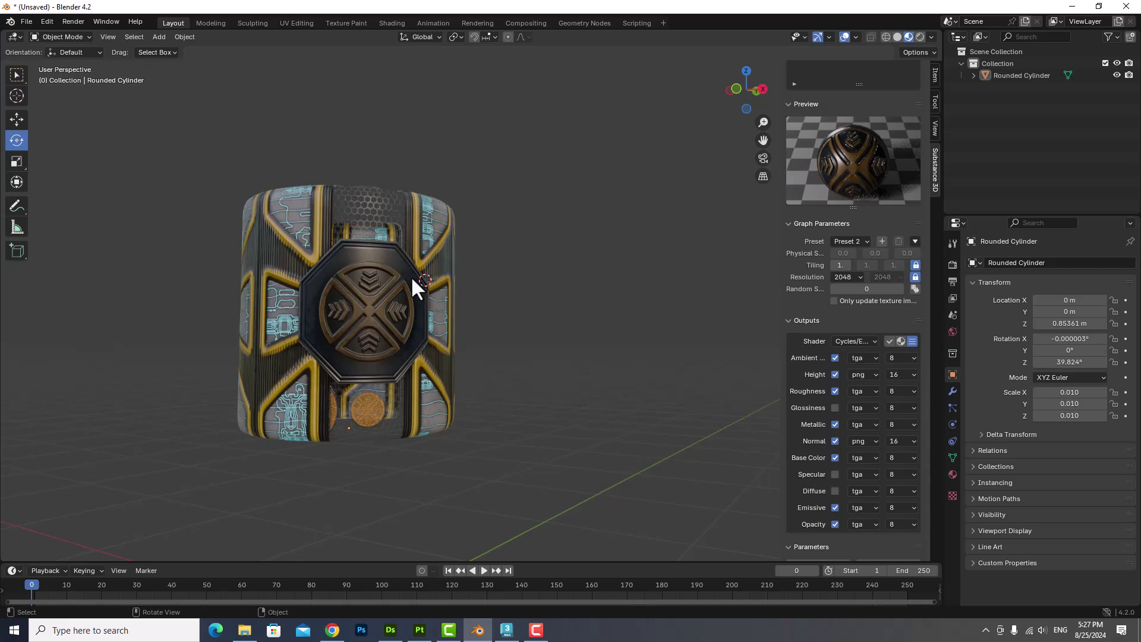
{"action": "scroll", "coordinate": [338, 314], "scroll_direction": "up", "scroll_amount": 2}
{"action": "scroll", "coordinate": [350, 297], "scroll_direction": "down", "scroll_amount": 2}
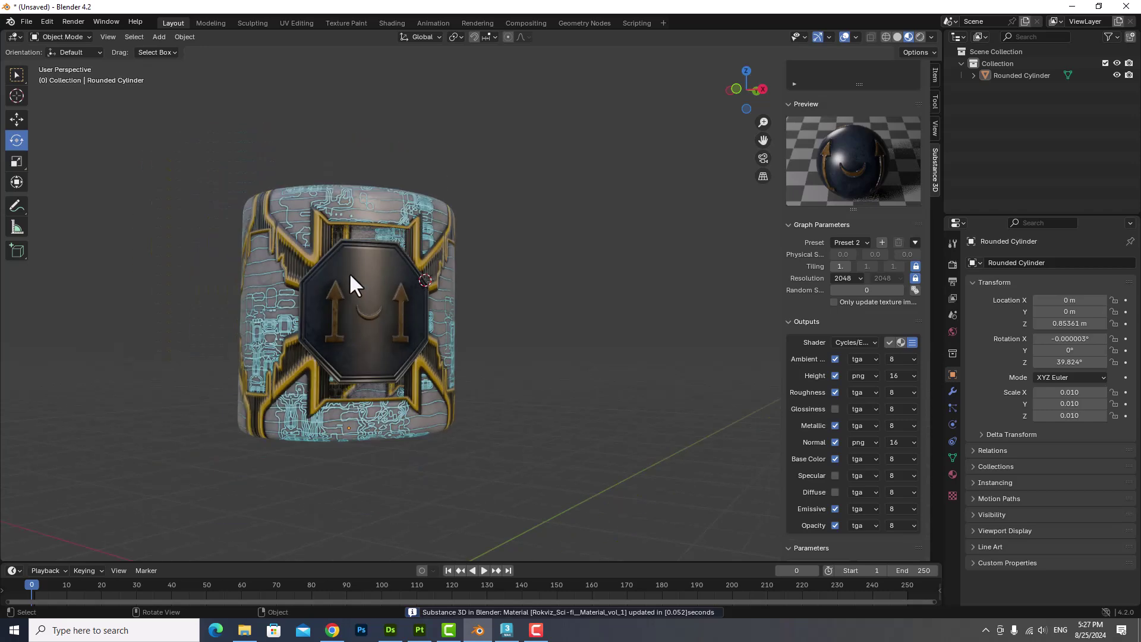
{"action": "mouse_move", "coordinate": [348, 272]}
{"action": "middle_mouse_down"}
{"action": "mouse_move", "coordinate": [334, 326]}
{"action": "mouse_move", "coordinate": [334, 241]}
{"action": "mouse_move", "coordinate": [347, 268]}
{"action": "middle_mouse_up"}
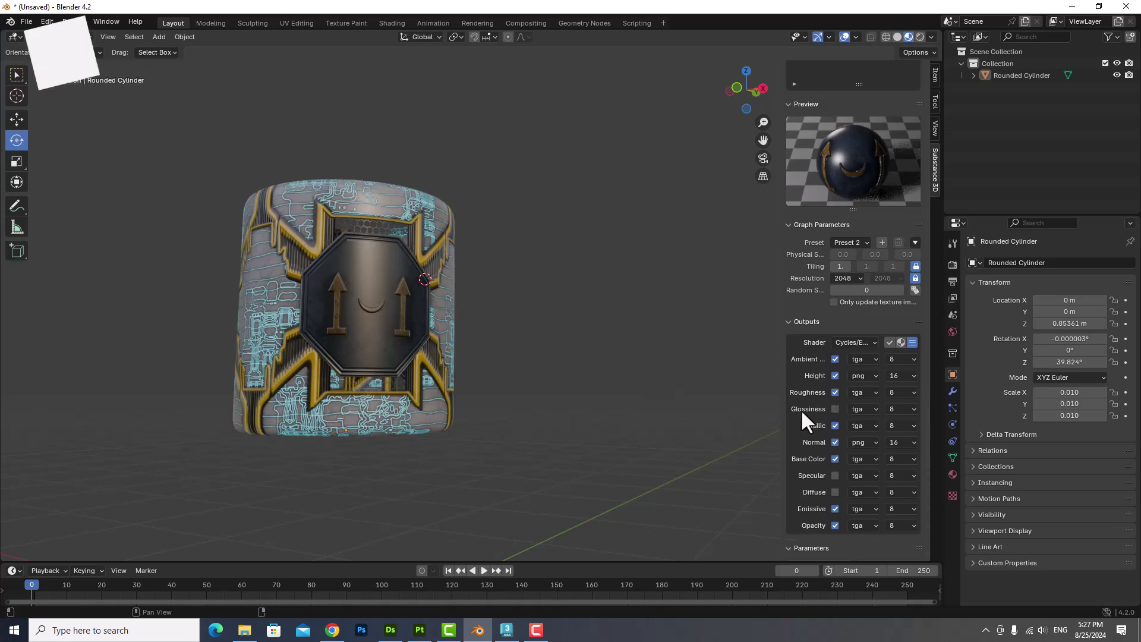
- Widen the sidebar to read the Switches names and set switch LOGO to False
{"action": "scroll", "coordinate": [794, 410], "scroll_direction": "down", "scroll_amount": 3}
{"action": "scroll", "coordinate": [795, 406], "scroll_direction": "down", "scroll_amount": 3}
{"action": "scroll", "coordinate": [795, 401], "scroll_direction": "down", "scroll_amount": 4}
{"action": "scroll", "coordinate": [796, 398], "scroll_direction": "down", "scroll_amount": 2}
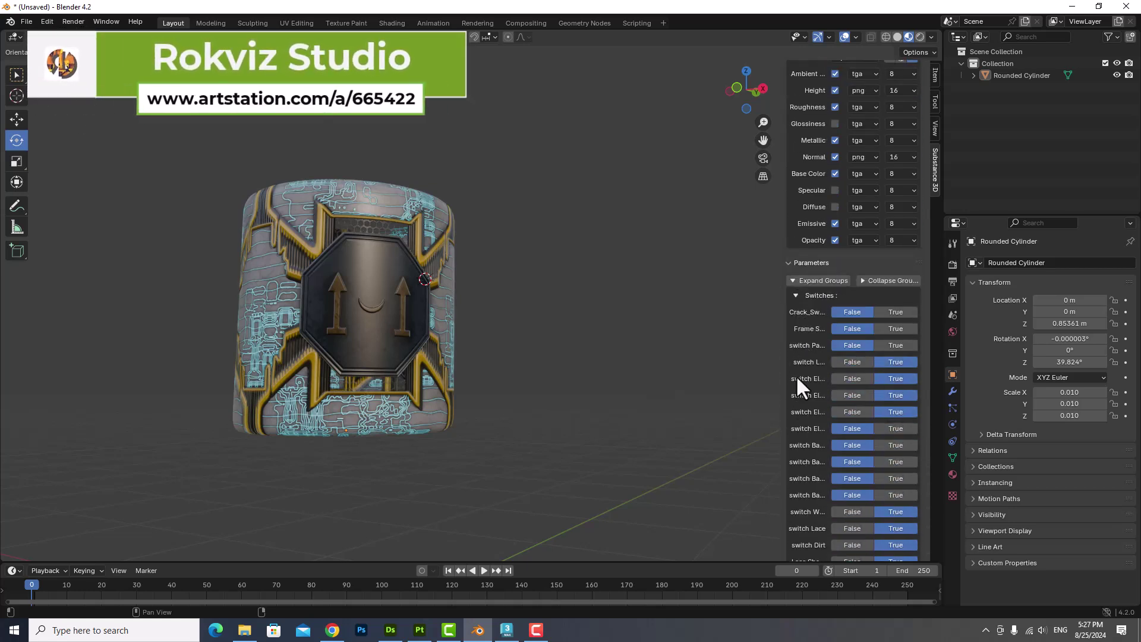
{"action": "scroll", "coordinate": [796, 375], "scroll_direction": "down", "scroll_amount": 1}
{"action": "scroll", "coordinate": [802, 345], "scroll_direction": "down", "scroll_amount": 2}
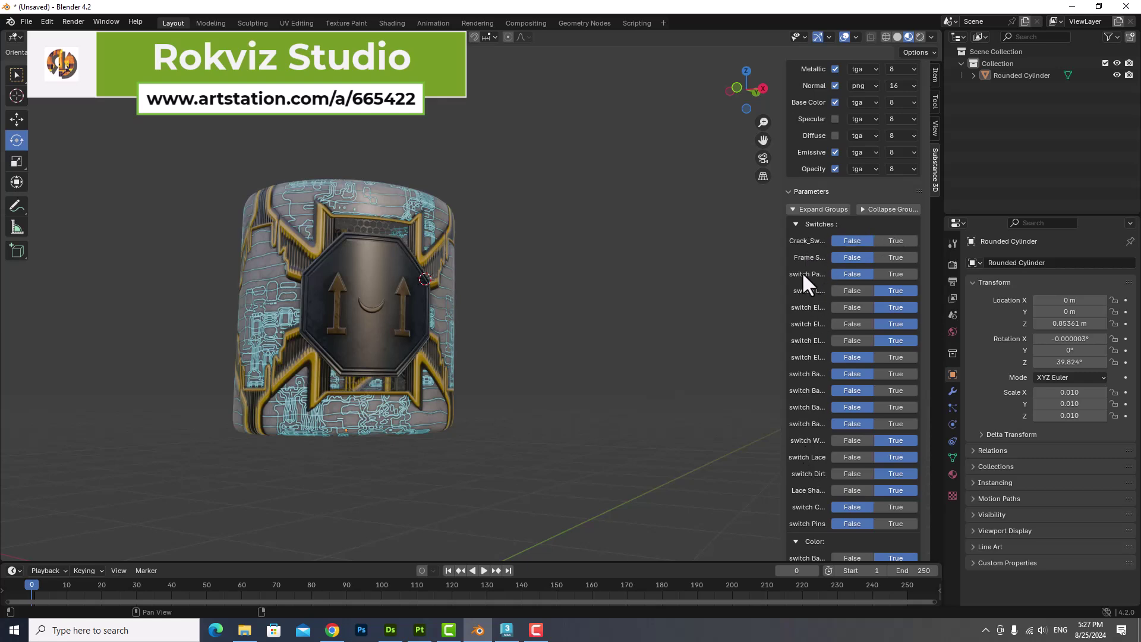
{"action": "left_click_drag", "start_coordinate": [785, 268], "coordinate": [705, 277]}
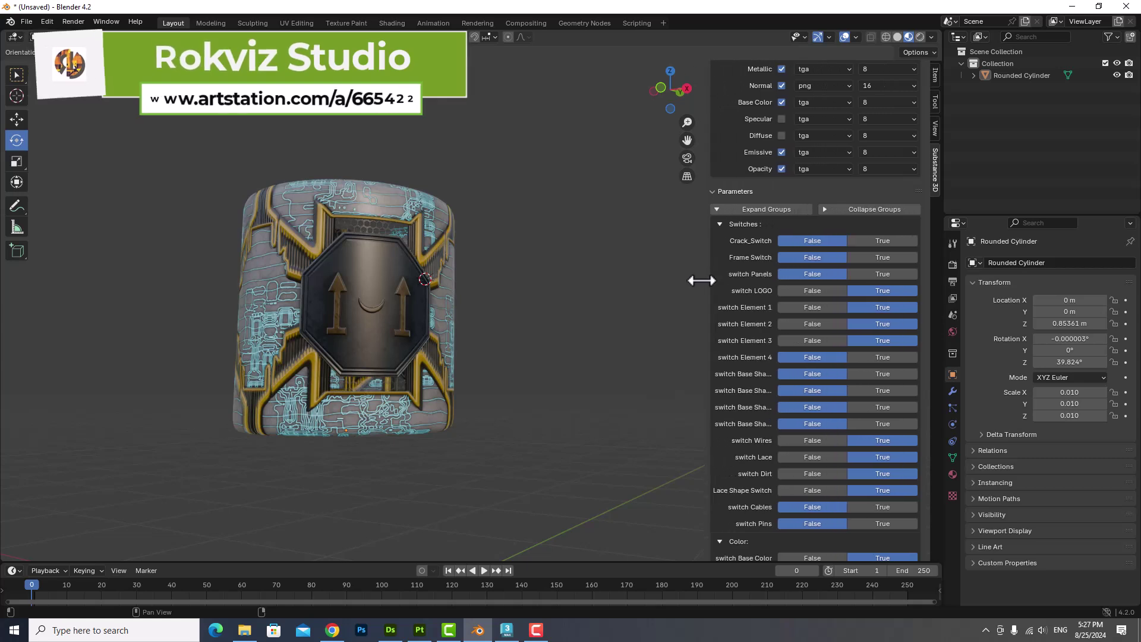
{"action": "left_click", "coordinate": [824, 290]}
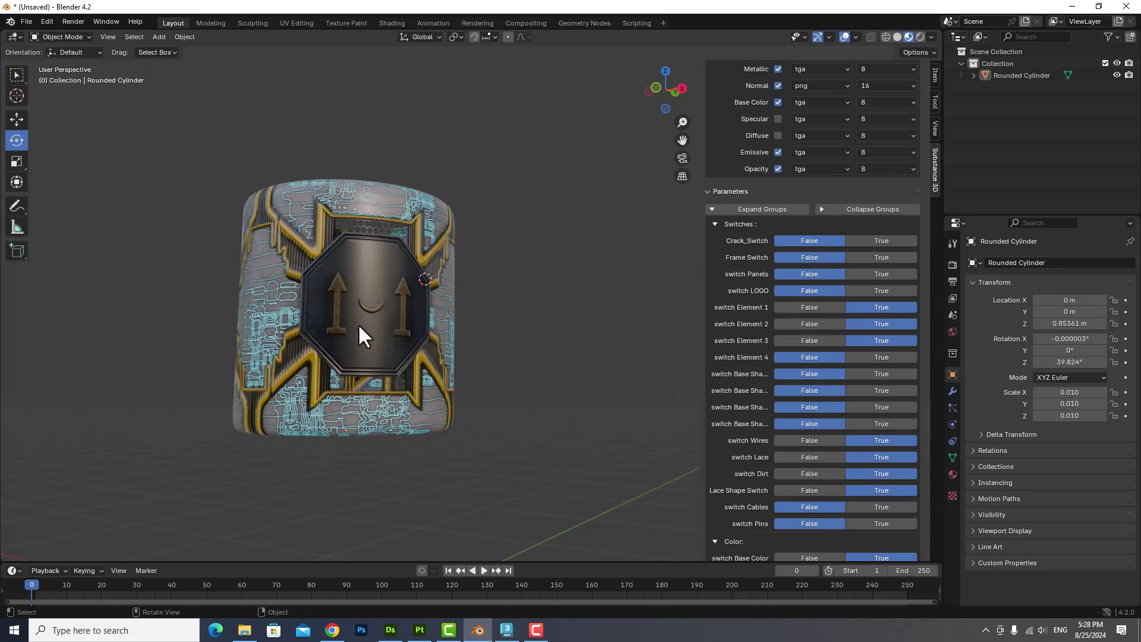
- Orbit above the logo-free cylinder and scroll further down the material parameters
{"action": "mouse_move", "coordinate": [375, 322]}
{"action": "middle_mouse_down"}
{"action": "mouse_move", "coordinate": [359, 372]}
{"action": "mouse_move", "coordinate": [389, 281]}
{"action": "mouse_move", "coordinate": [413, 298]}
{"action": "mouse_move", "coordinate": [363, 294]}
{"action": "mouse_move", "coordinate": [376, 313]}
{"action": "middle_mouse_up"}
{"action": "scroll", "coordinate": [742, 346], "scroll_direction": "down", "scroll_amount": 2}
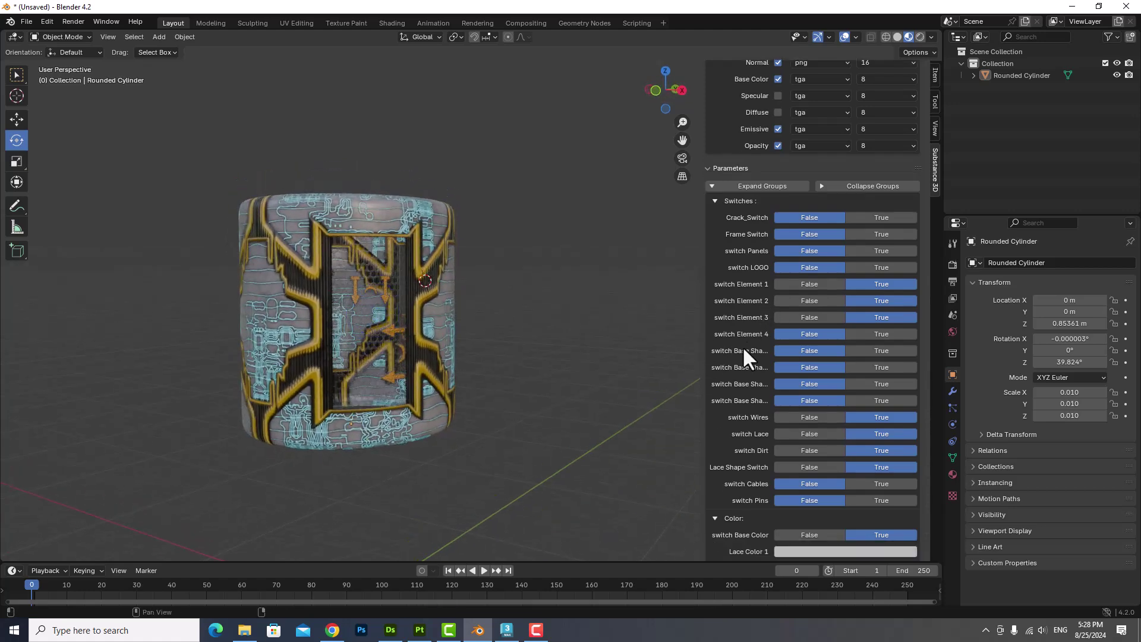
{"action": "scroll", "coordinate": [726, 324], "scroll_direction": "down", "scroll_amount": 1}
{"action": "scroll", "coordinate": [734, 332], "scroll_direction": "down", "scroll_amount": 2}
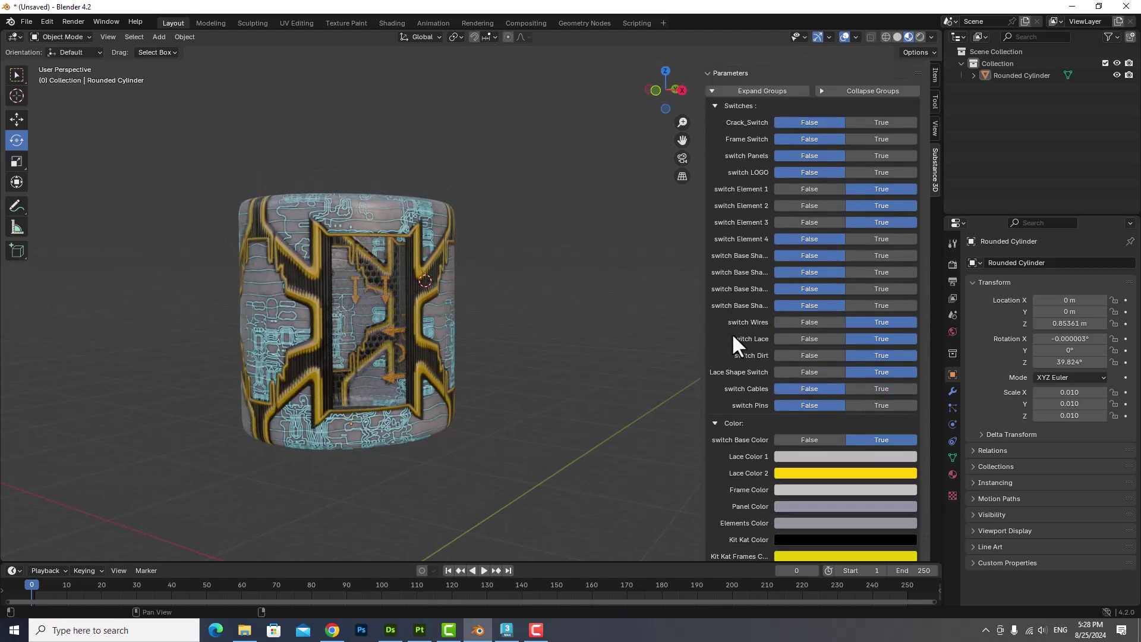
{"action": "scroll", "coordinate": [732, 332], "scroll_direction": "down", "scroll_amount": 2}
{"action": "scroll", "coordinate": [732, 333], "scroll_direction": "up", "scroll_amount": 2}
{"action": "scroll", "coordinate": [732, 333], "scroll_direction": "down", "scroll_amount": 2}
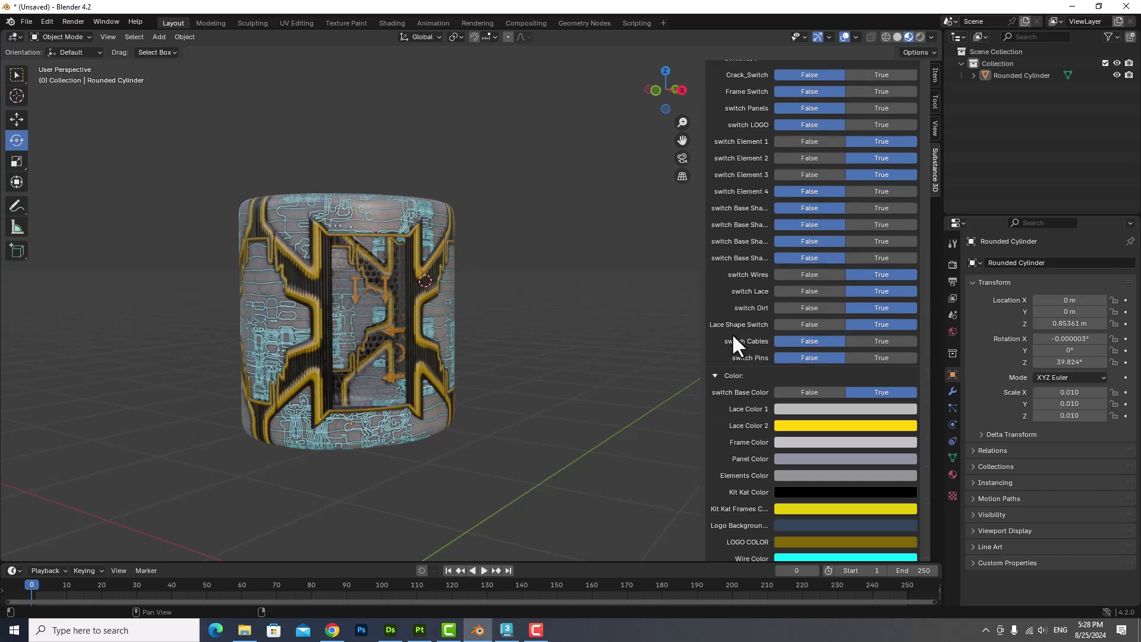
{"action": "scroll", "coordinate": [732, 333], "scroll_direction": "down", "scroll_amount": 2}
{"action": "scroll", "coordinate": [731, 333], "scroll_direction": "down", "scroll_amount": 1}
{"action": "scroll", "coordinate": [731, 333], "scroll_direction": "down", "scroll_amount": 1}
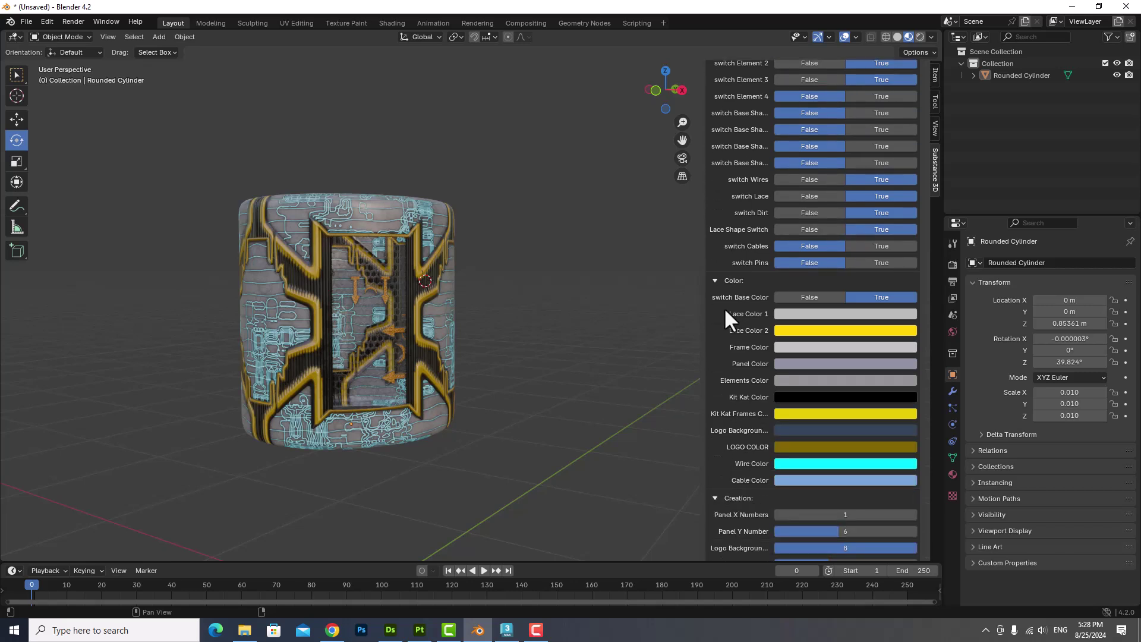
{"action": "scroll", "coordinate": [730, 369], "scroll_direction": "down", "scroll_amount": 1}
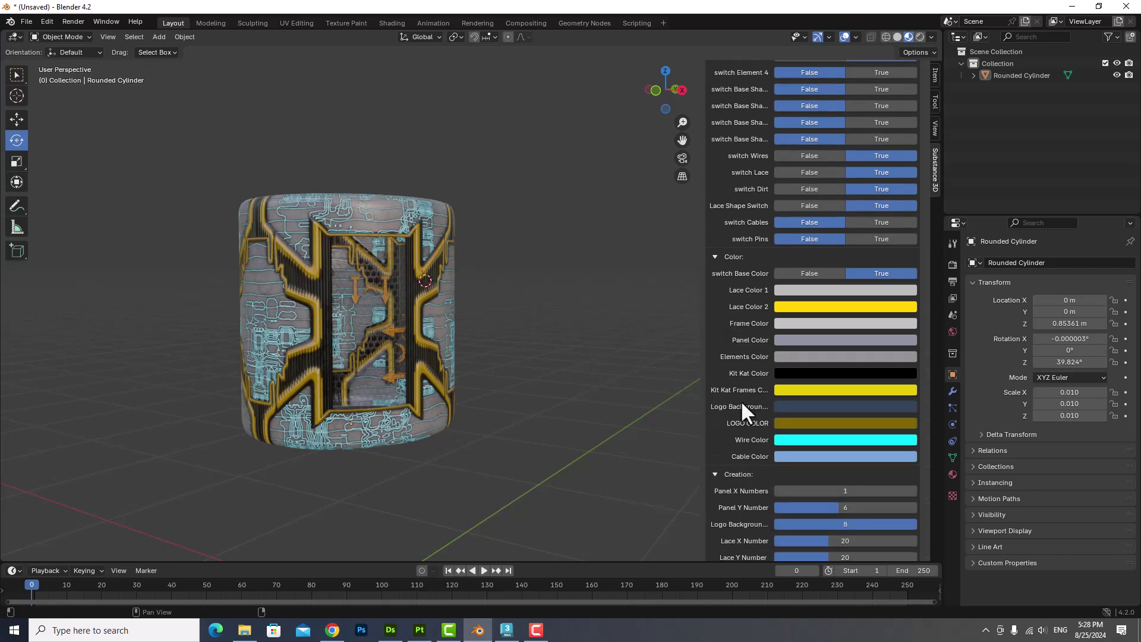
- Change Wire Color from cyan to pink/magenta, keeping Lace Color 2 yellow
{"action": "left_click", "coordinate": [805, 440]}
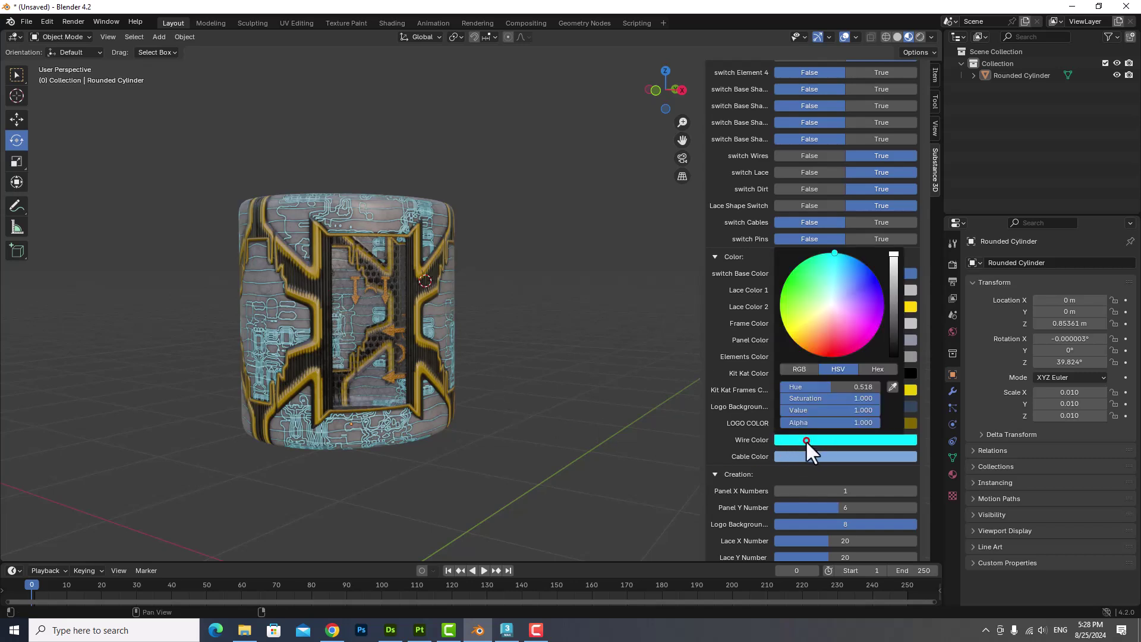
{"action": "left_click", "coordinate": [854, 318]}
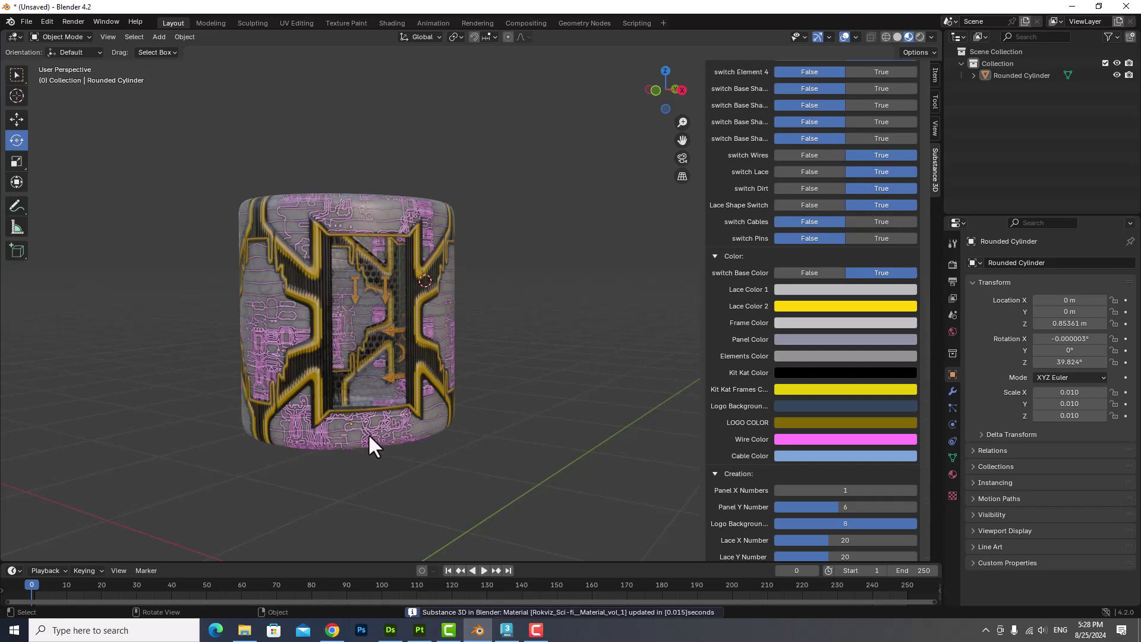
{"action": "left_click_drag", "start_coordinate": [335, 388], "coordinate": [389, 337]}
{"action": "middle_click_drag", "start_coordinate": [390, 337], "coordinate": [380, 308]}
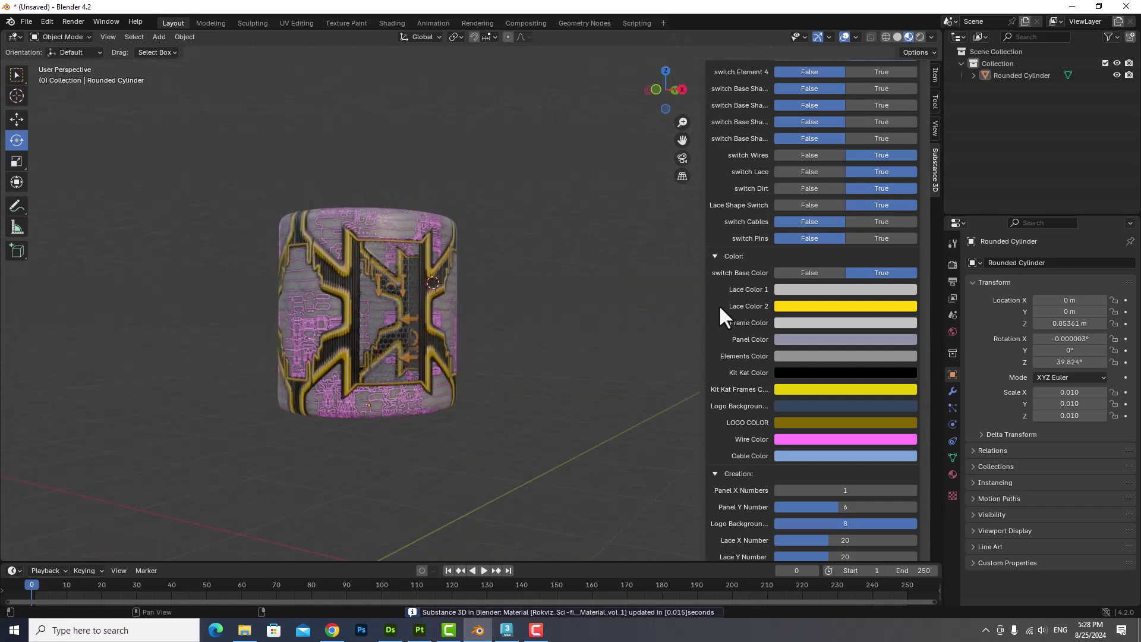
- Set the Patern Number to 4 and inspect the resulting pattern
{"action": "scroll", "coordinate": [733, 322], "scroll_direction": "down", "scroll_amount": 1}
{"action": "scroll", "coordinate": [732, 323], "scroll_direction": "down", "scroll_amount": 1}
{"action": "scroll", "coordinate": [731, 323], "scroll_direction": "down", "scroll_amount": 2}
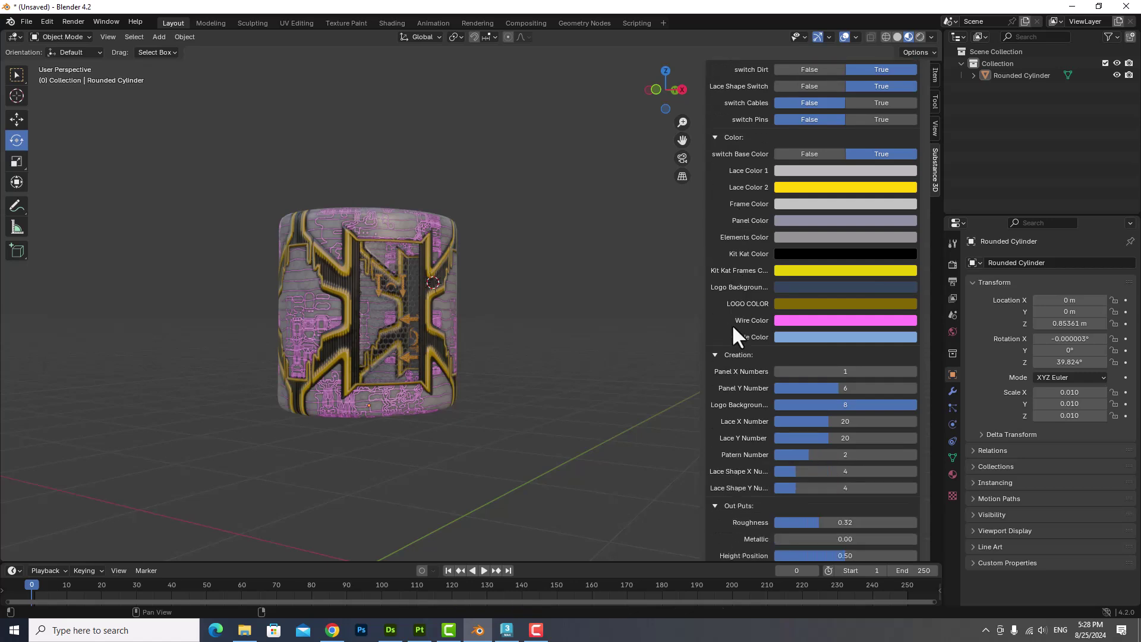
{"action": "scroll", "coordinate": [732, 323], "scroll_direction": "down", "scroll_amount": 3}
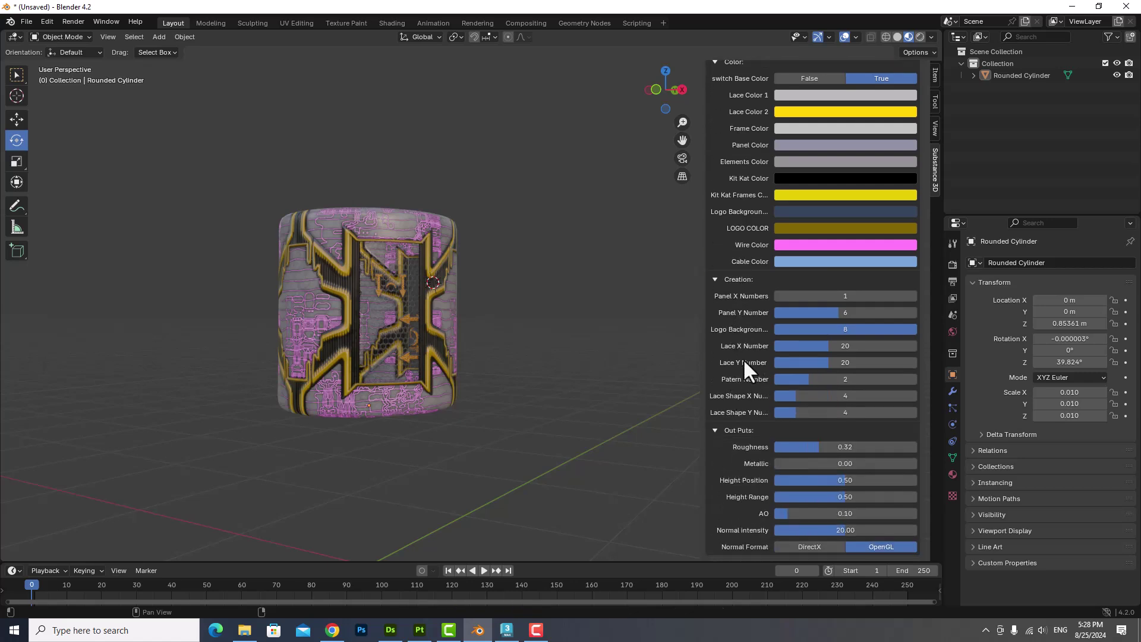
{"action": "scroll", "coordinate": [742, 358], "scroll_direction": "up", "scroll_amount": 3}
{"action": "scroll", "coordinate": [743, 359], "scroll_direction": "down", "scroll_amount": 3}
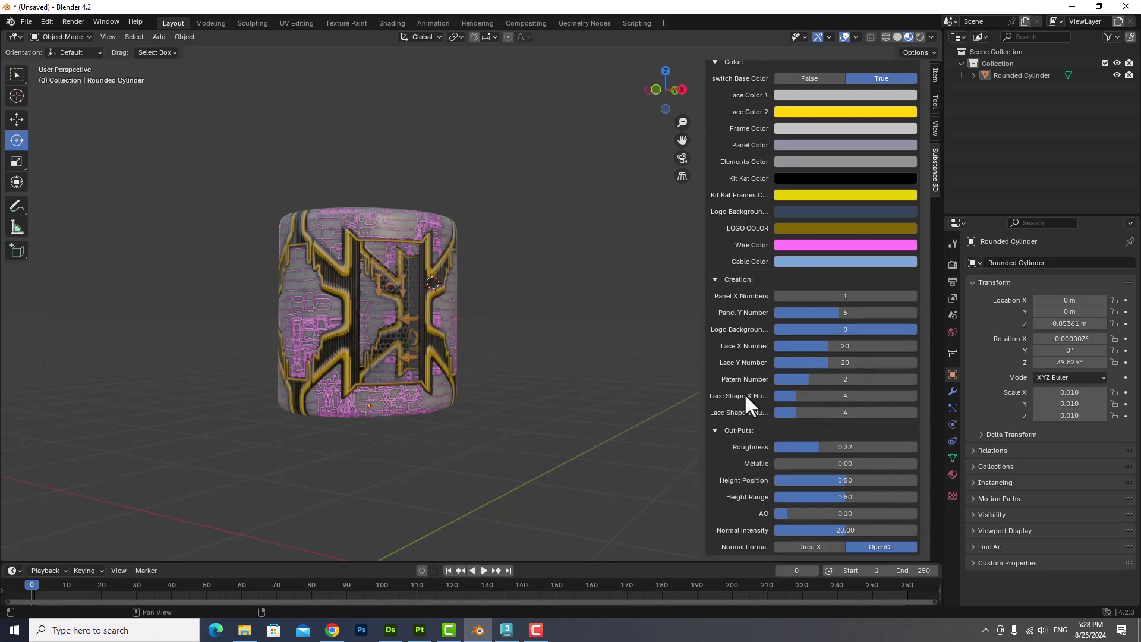
{"action": "left_click", "coordinate": [825, 378]}
{"action": "type", "text": "4"}
{"action": "key", "text": "Return"}
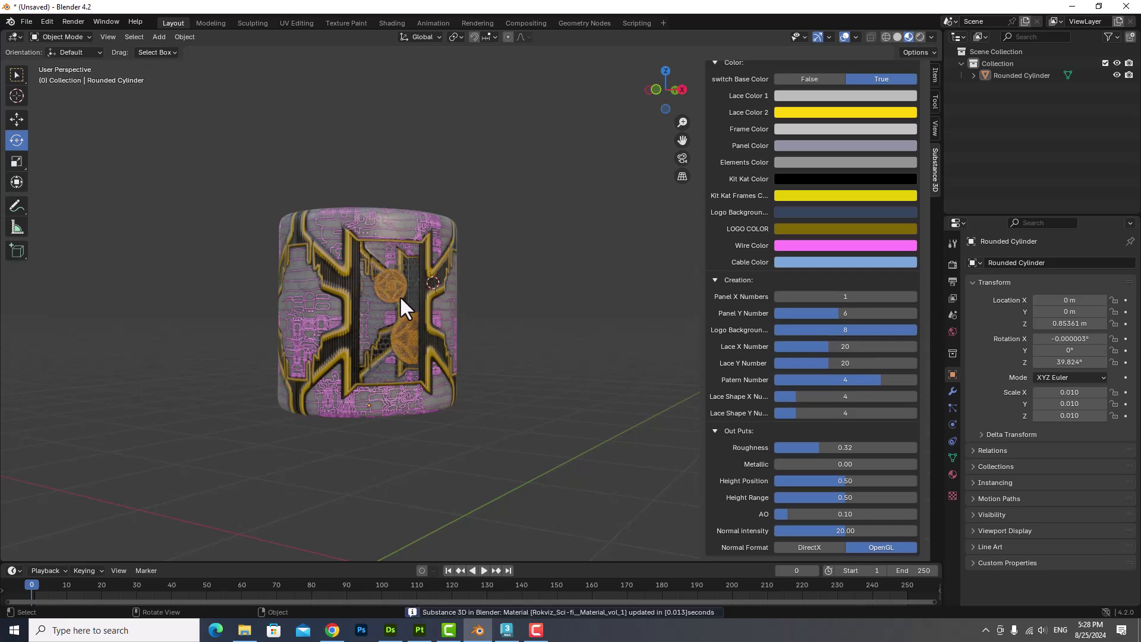
{"action": "mouse_move", "coordinate": [402, 306]}
{"action": "middle_mouse_down"}
{"action": "mouse_move", "coordinate": [409, 270]}
{"action": "mouse_move", "coordinate": [410, 287]}
{"action": "middle_mouse_up"}
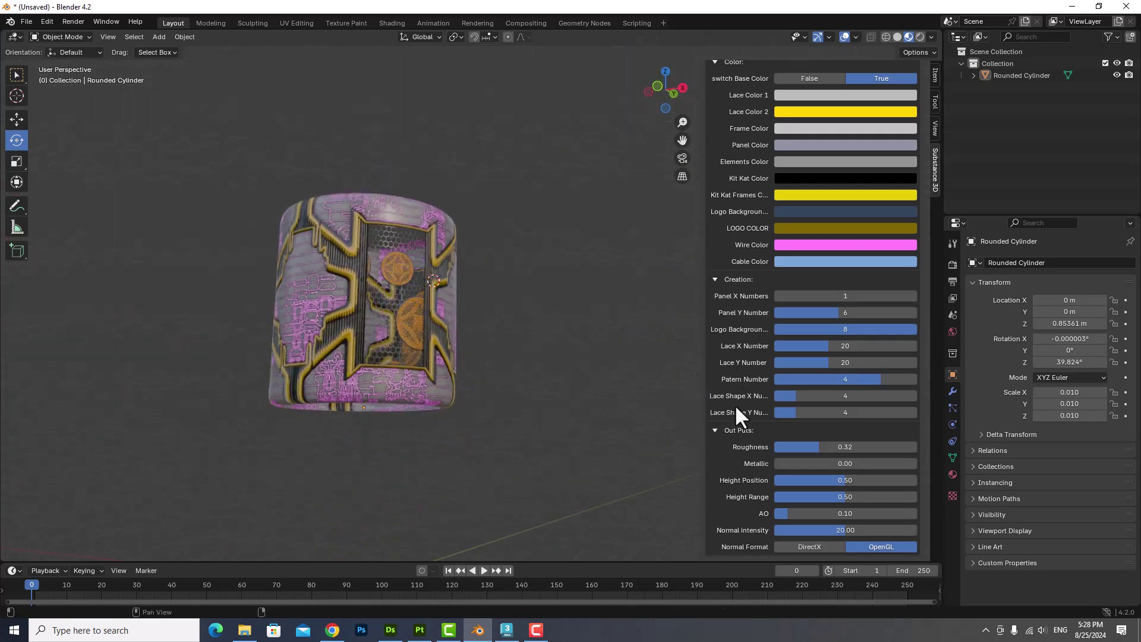
- Change the Patern Number to 1 and look down on the cylinder
{"action": "scroll", "coordinate": [735, 407], "scroll_direction": "up", "scroll_amount": 1}
{"action": "scroll", "coordinate": [736, 407], "scroll_direction": "down", "scroll_amount": 1}
{"action": "left_click", "coordinate": [887, 384]}
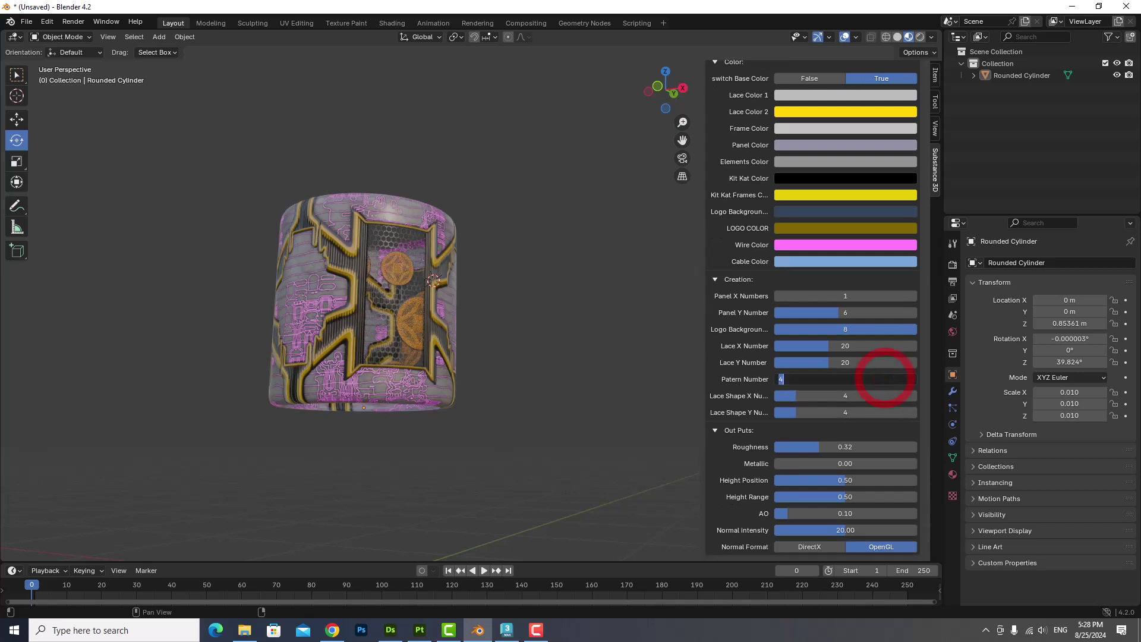
{"action": "type", "text": "1"}
{"action": "key", "text": "Return"}
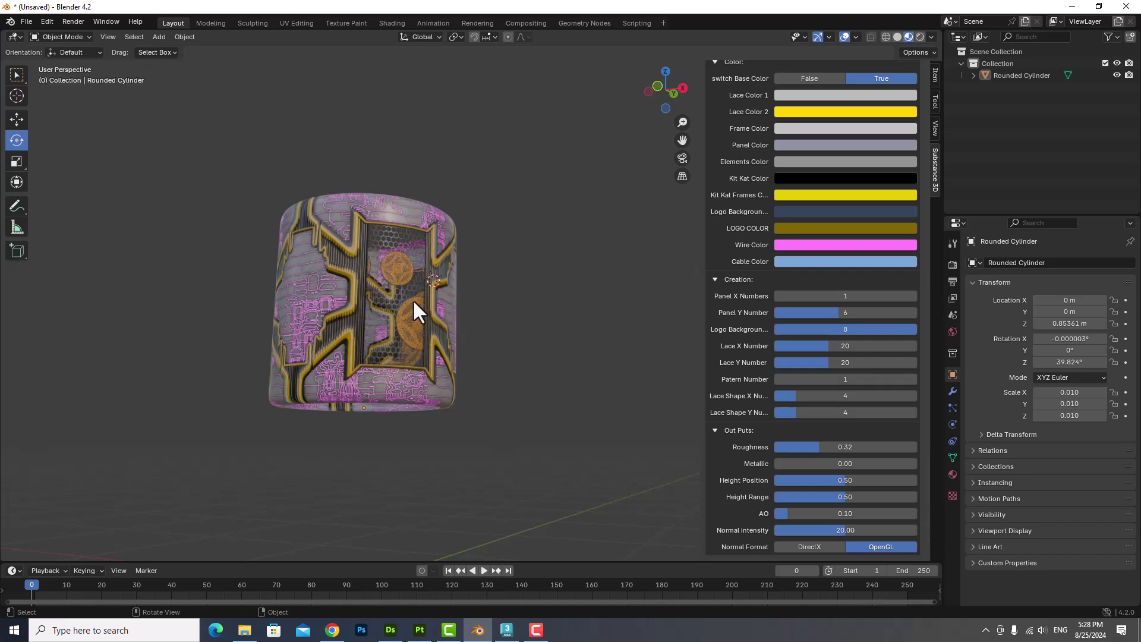
{"action": "mouse_move", "coordinate": [415, 311]}
{"action": "middle_mouse_down"}
{"action": "mouse_move", "coordinate": [391, 366]}
{"action": "mouse_move", "coordinate": [392, 339]}
{"action": "middle_mouse_up"}
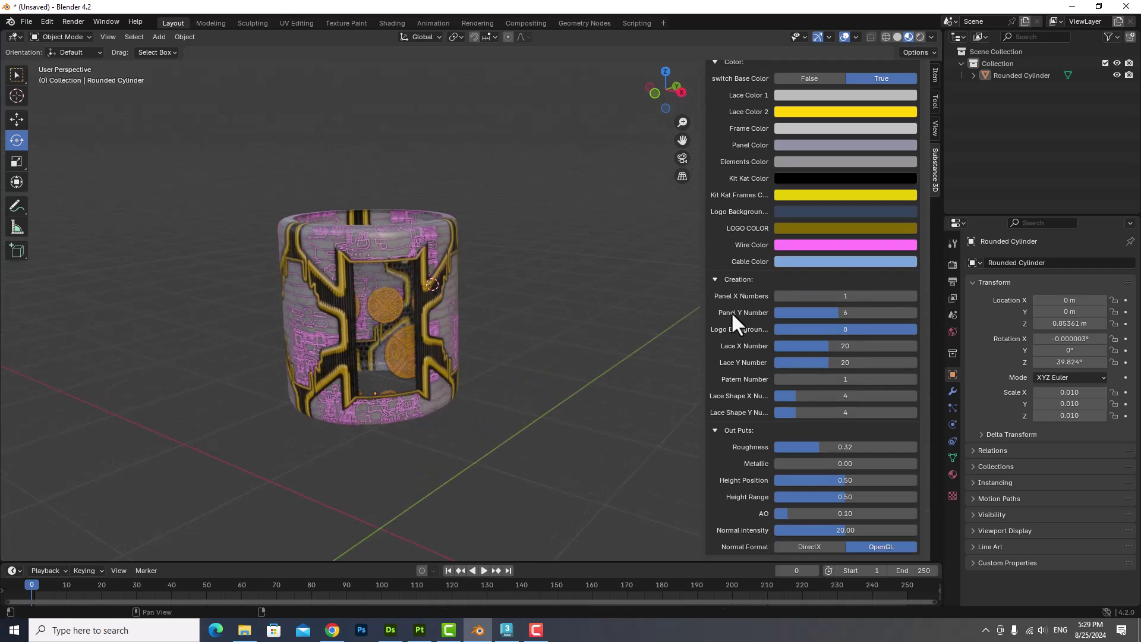
{"action": "scroll", "coordinate": [732, 306], "scroll_direction": "up", "scroll_amount": 4}
{"action": "scroll", "coordinate": [733, 303], "scroll_direction": "up", "scroll_amount": 3}
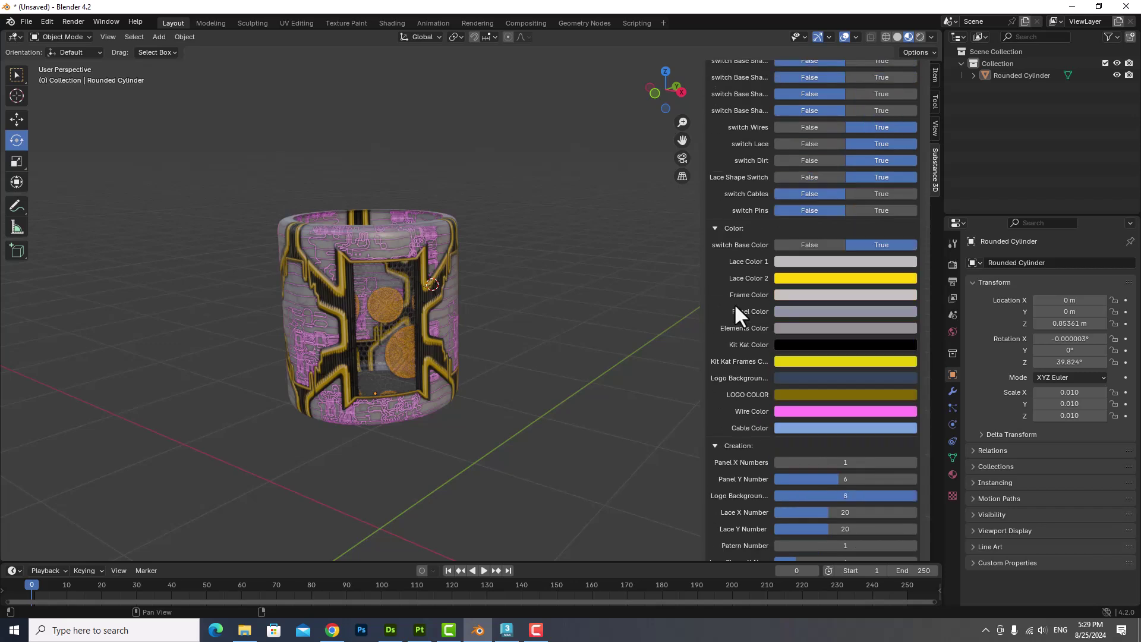
{"action": "scroll", "coordinate": [733, 303], "scroll_direction": "up", "scroll_amount": 3}
{"action": "scroll", "coordinate": [733, 302], "scroll_direction": "up", "scroll_amount": 3}
{"action": "scroll", "coordinate": [733, 302], "scroll_direction": "up", "scroll_amount": 4}
{"action": "scroll", "coordinate": [733, 302], "scroll_direction": "up", "scroll_amount": 4}
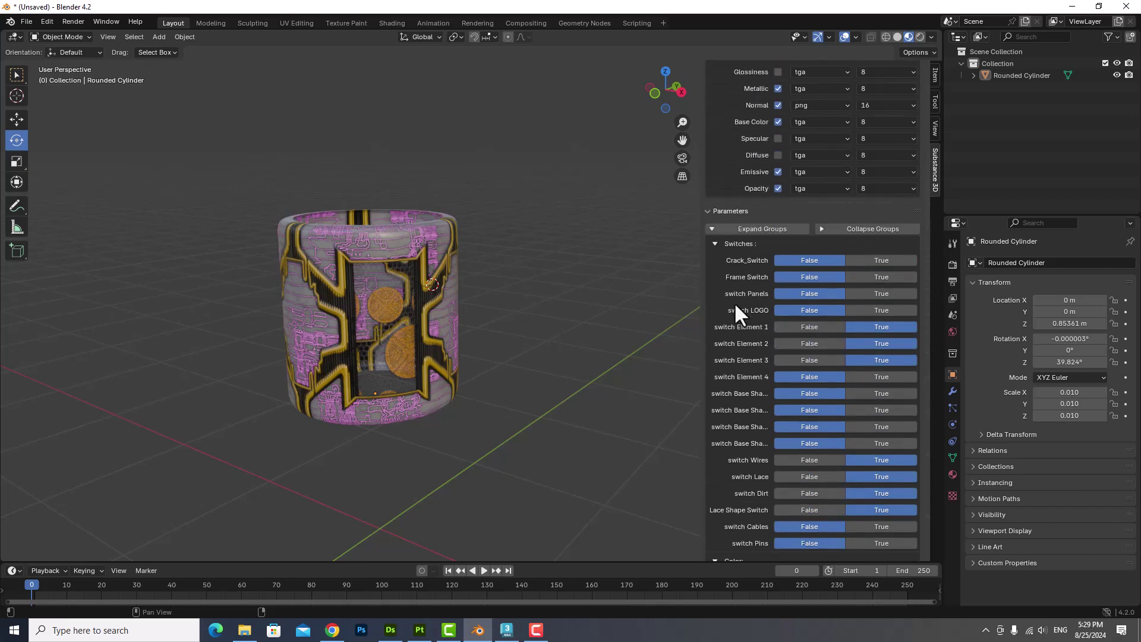
{"action": "scroll", "coordinate": [739, 320], "scroll_direction": "up", "scroll_amount": 2}
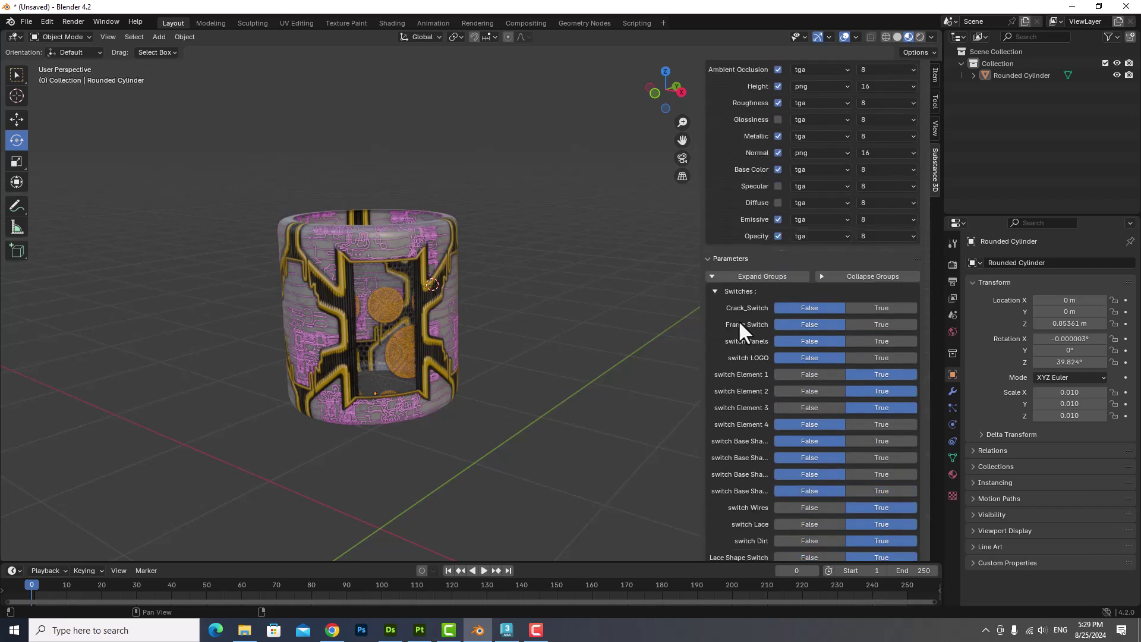
{"action": "scroll", "coordinate": [738, 319], "scroll_direction": "up", "scroll_amount": 6}
{"action": "scroll", "coordinate": [738, 319], "scroll_direction": "up", "scroll_amount": 4}
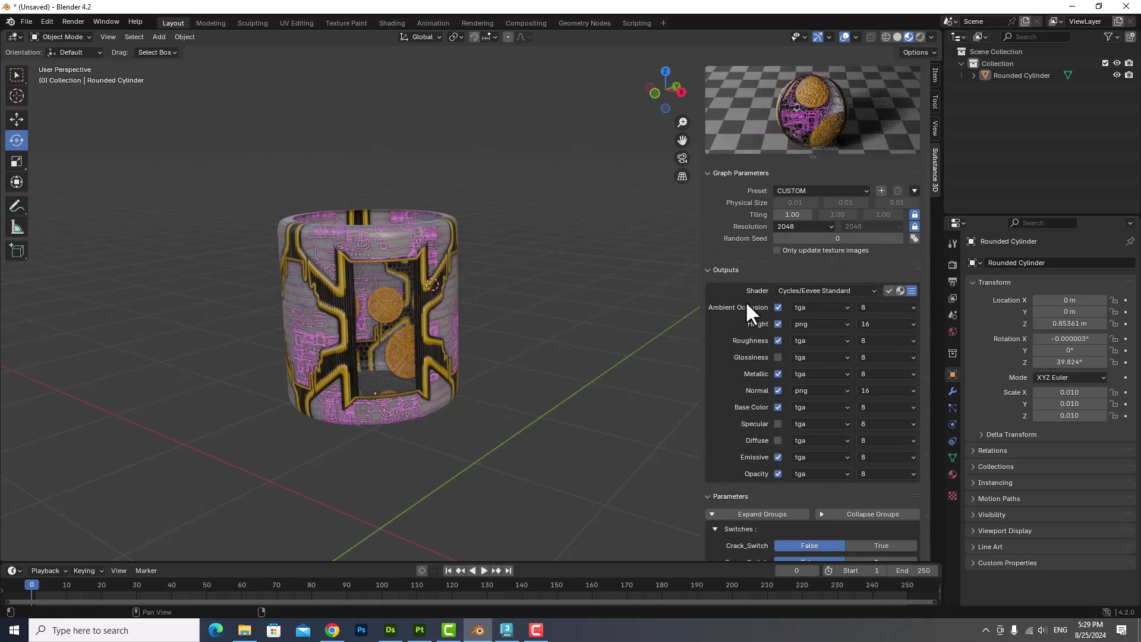
{"action": "scroll", "coordinate": [746, 291], "scroll_direction": "up", "scroll_amount": 2}
{"action": "left_click", "coordinate": [803, 273]}
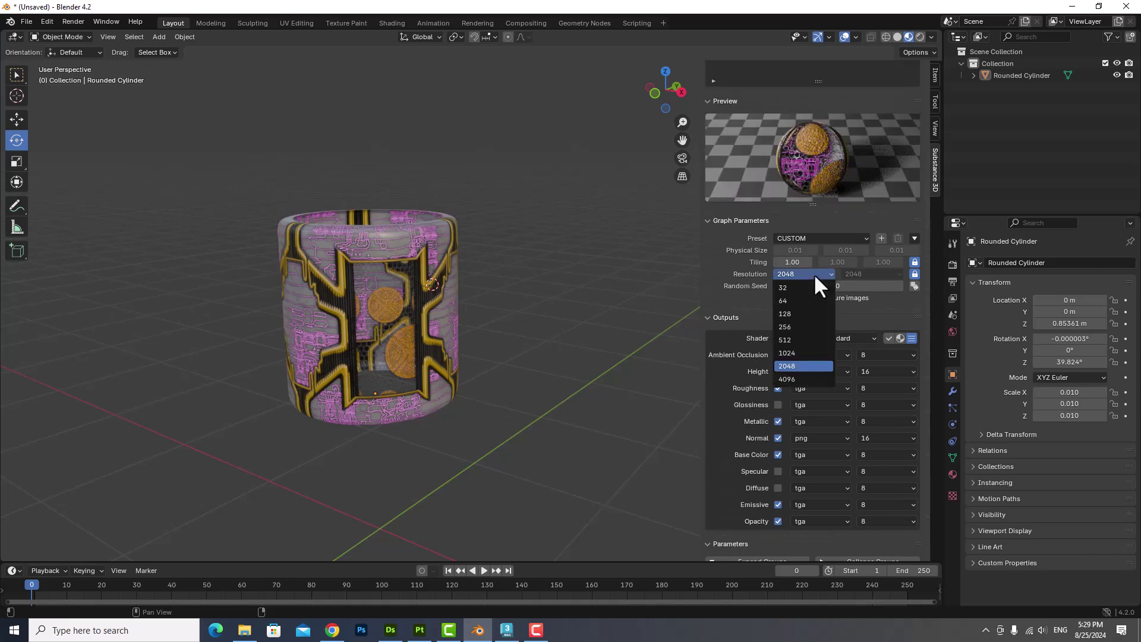
{"action": "left_click", "coordinate": [791, 354]}
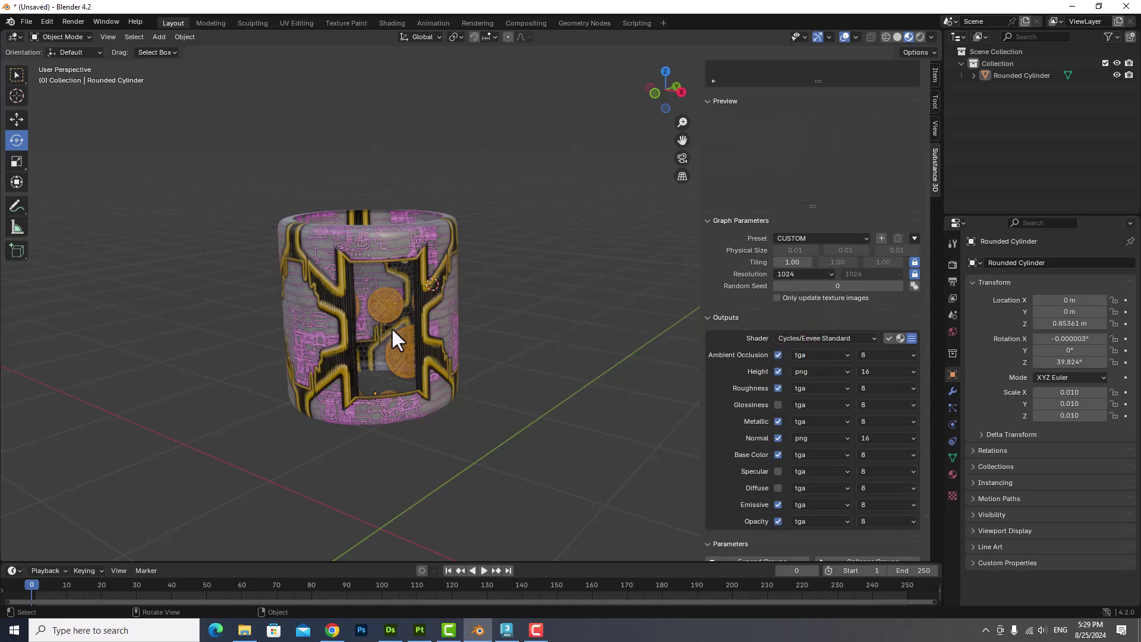
{"action": "scroll", "coordinate": [391, 323], "scroll_direction": "up", "scroll_amount": 2}
{"action": "mouse_move", "coordinate": [344, 279]}
{"action": "middle_mouse_down"}
{"action": "mouse_move", "coordinate": [399, 228]}
{"action": "mouse_move", "coordinate": [377, 251]}
{"action": "middle_mouse_up"}
{"action": "scroll", "coordinate": [397, 238], "scroll_direction": "down", "scroll_amount": 2}
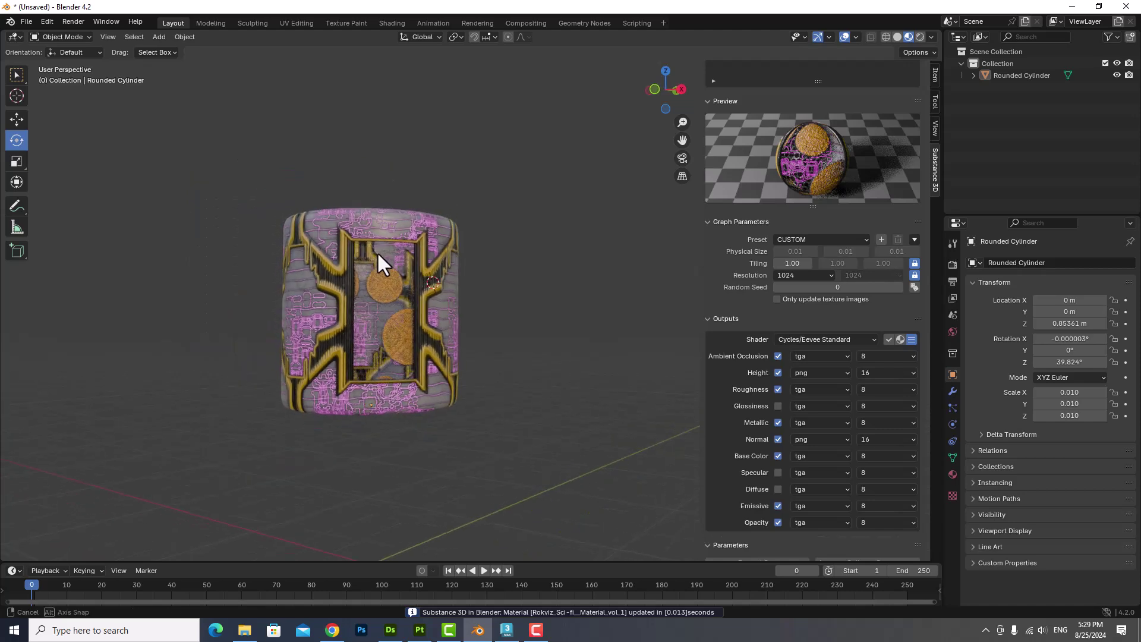
{"action": "left_click", "coordinate": [802, 274]}
{"action": "left_click", "coordinate": [798, 366]}
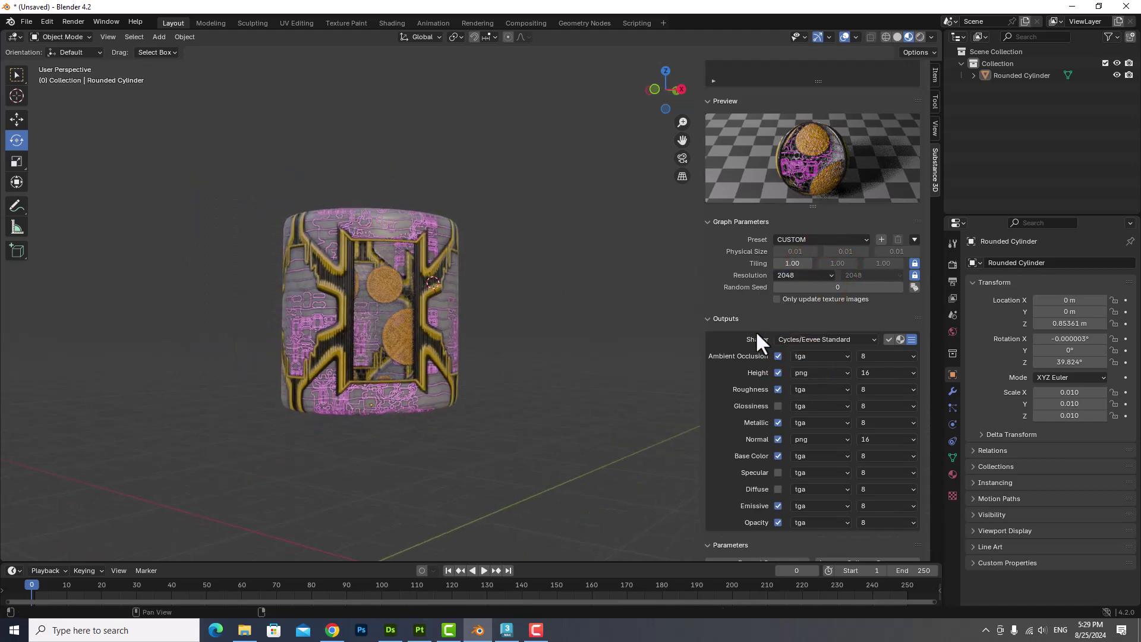
{"action": "scroll", "coordinate": [744, 286], "scroll_direction": "down", "scroll_amount": 3}
{"action": "scroll", "coordinate": [743, 297], "scroll_direction": "down", "scroll_amount": 4}
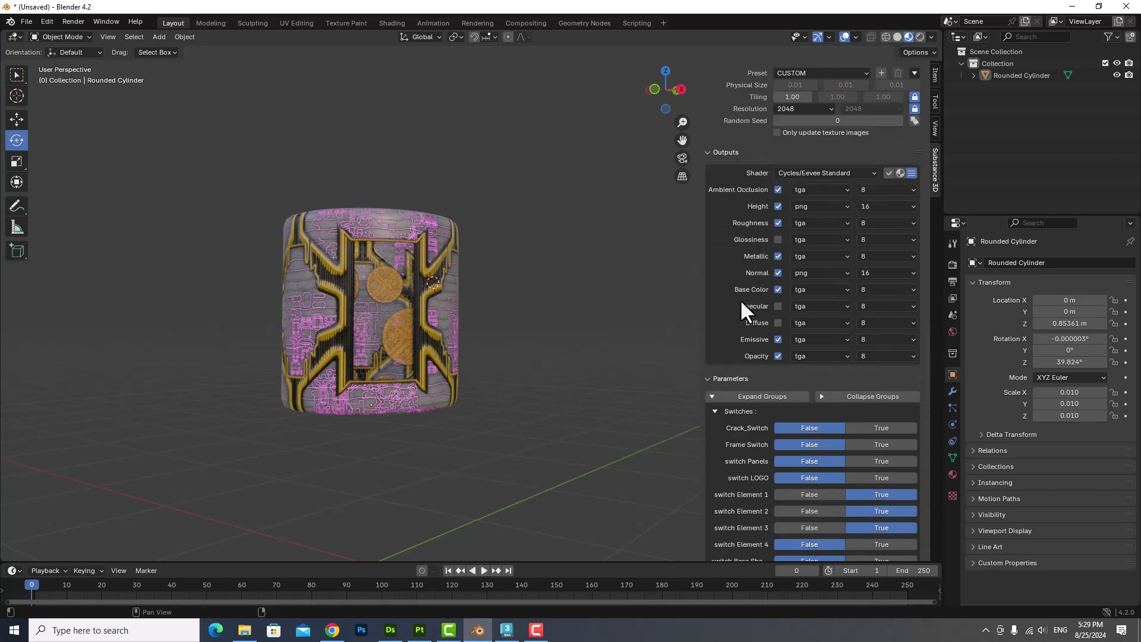
{"action": "scroll", "coordinate": [740, 298], "scroll_direction": "down", "scroll_amount": 5}
{"action": "scroll", "coordinate": [738, 301], "scroll_direction": "down", "scroll_amount": 7}
{"action": "scroll", "coordinate": [735, 303], "scroll_direction": "down", "scroll_amount": 4}
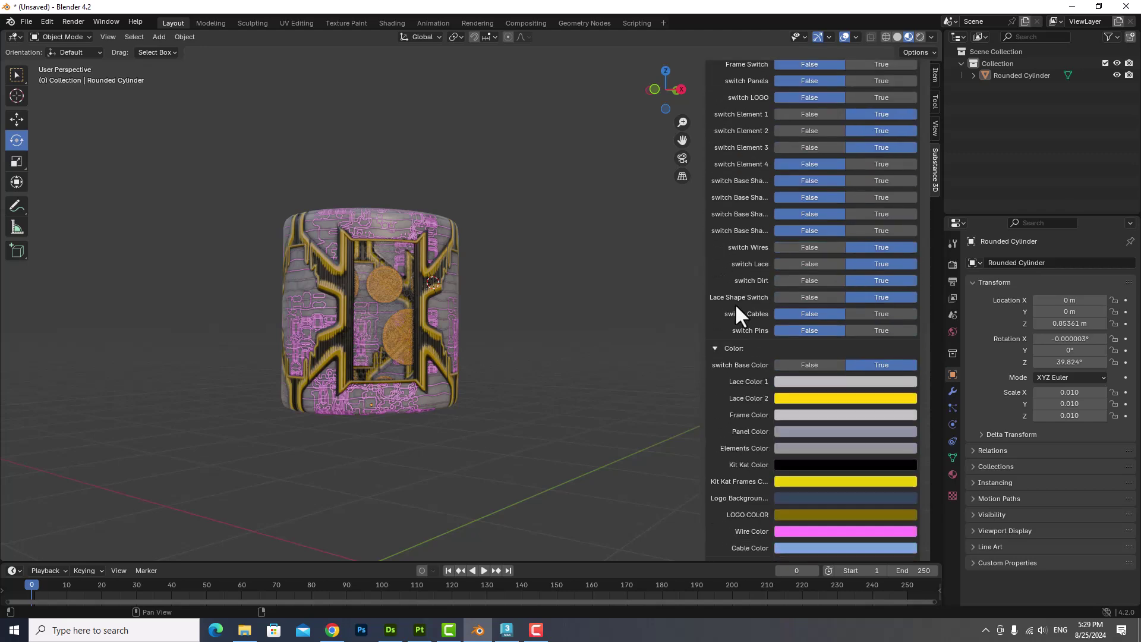
{"action": "scroll", "coordinate": [734, 303], "scroll_direction": "down", "scroll_amount": 4}
{"action": "scroll", "coordinate": [735, 303], "scroll_direction": "down", "scroll_amount": 2}
{"action": "scroll", "coordinate": [733, 303], "scroll_direction": "down", "scroll_amount": 3}
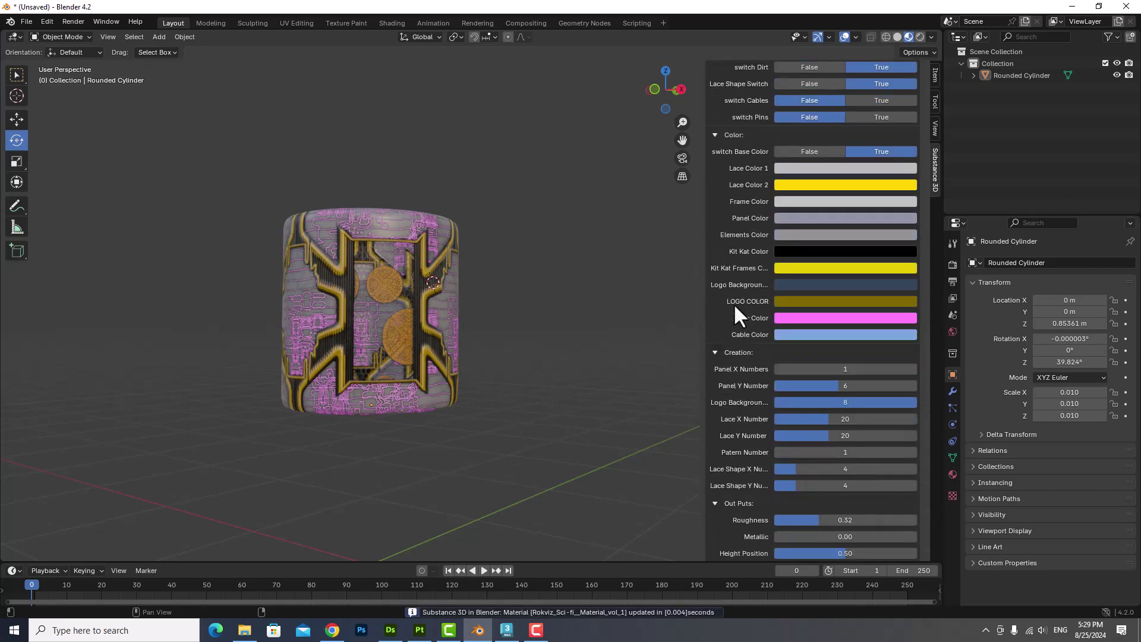
{"action": "scroll", "coordinate": [733, 303], "scroll_direction": "down", "scroll_amount": 3}
{"action": "scroll", "coordinate": [733, 303], "scroll_direction": "down", "scroll_amount": 1}
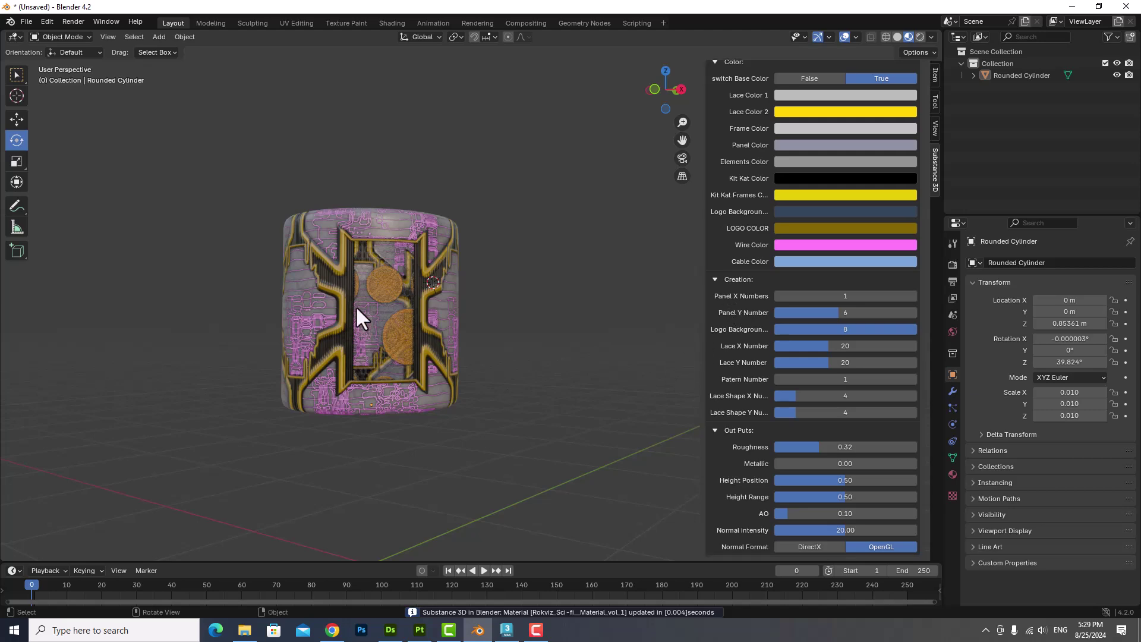
{"action": "scroll", "coordinate": [357, 309], "scroll_direction": "up", "scroll_amount": 3}
- Lower the material's Roughness to 0.14 for a glossier surface
{"action": "middle_click_drag", "start_coordinate": [363, 317], "coordinate": [378, 290]}
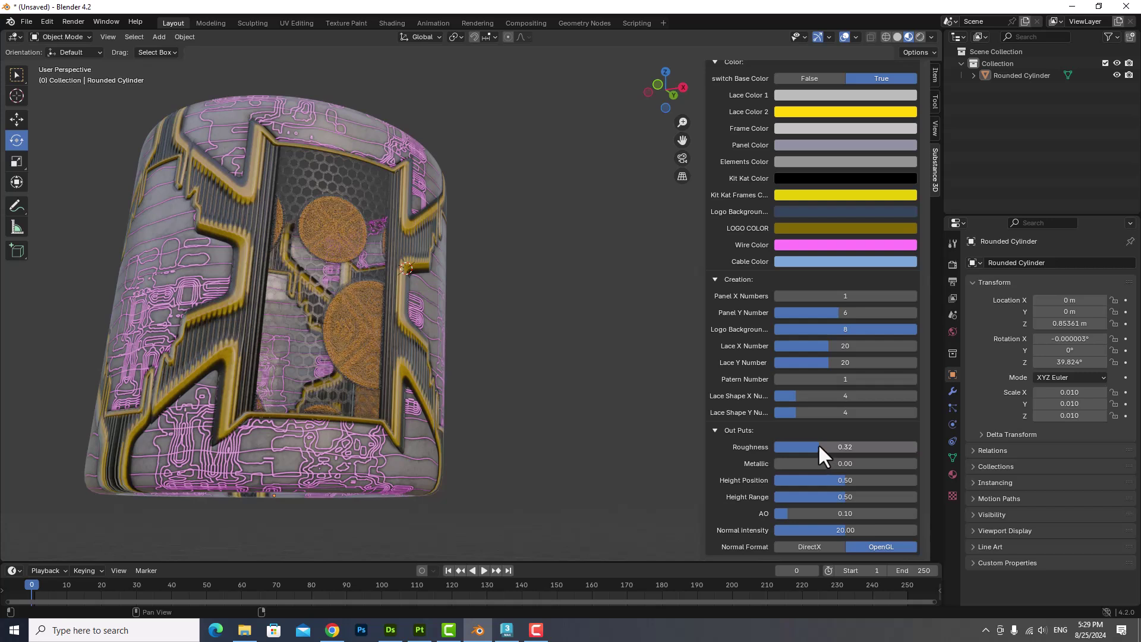
{"action": "left_click_drag", "start_coordinate": [817, 443], "coordinate": [861, 445]}
{"action": "left_click_drag", "start_coordinate": [895, 446], "coordinate": [794, 445]}
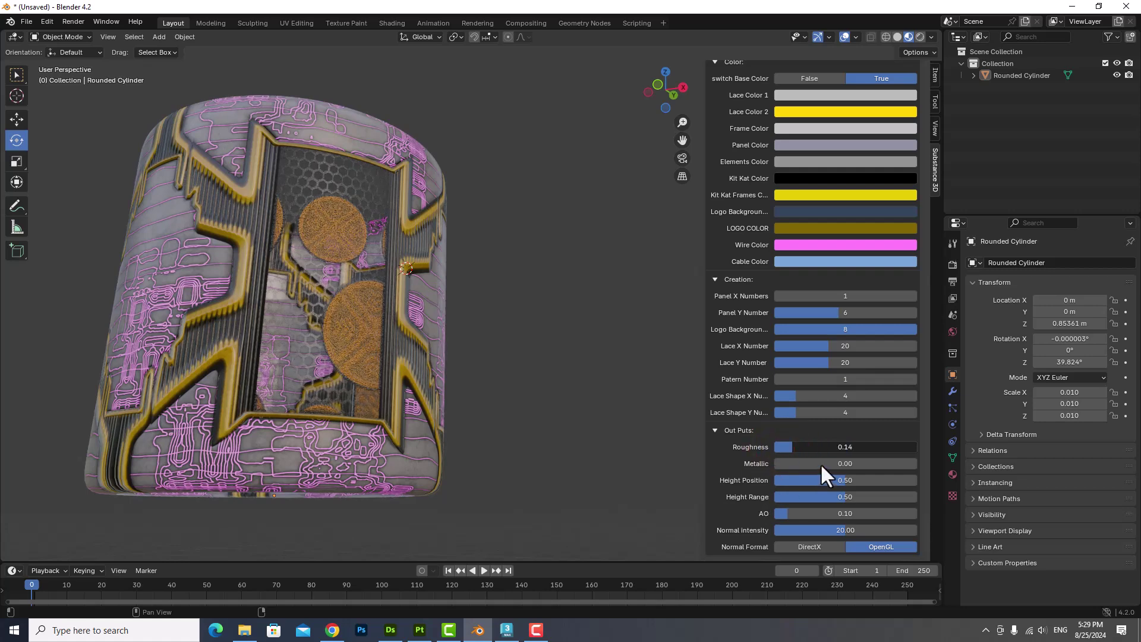
{"action": "scroll", "coordinate": [666, 469], "scroll_direction": "down", "scroll_amount": 3}
{"action": "mouse_move", "coordinate": [665, 468]}
{"action": "middle_mouse_down"}
{"action": "mouse_move", "coordinate": [391, 307]}
{"action": "mouse_move", "coordinate": [419, 288]}
{"action": "mouse_move", "coordinate": [397, 272]}
{"action": "mouse_move", "coordinate": [411, 318]}
{"action": "mouse_move", "coordinate": [390, 298]}
{"action": "mouse_move", "coordinate": [404, 258]}
{"action": "middle_mouse_up"}
{"action": "scroll", "coordinate": [419, 288], "scroll_direction": "up", "scroll_amount": 2}
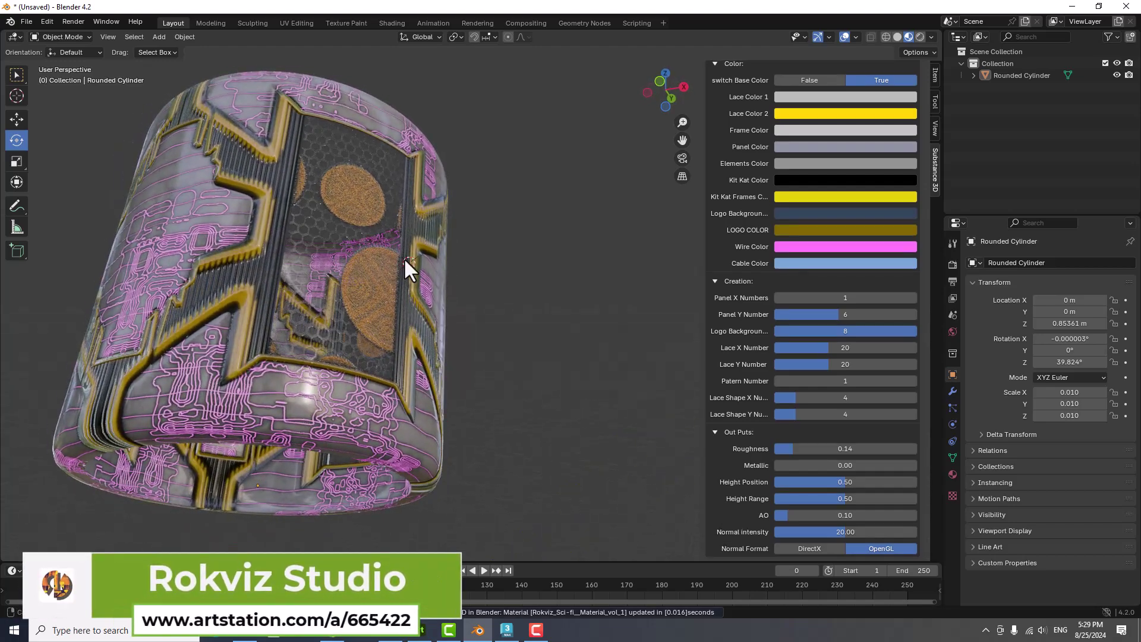
- Raise Metallic to 0.64 and check the metallic shine
{"action": "left_click_drag", "start_coordinate": [776, 464], "coordinate": [865, 464]}
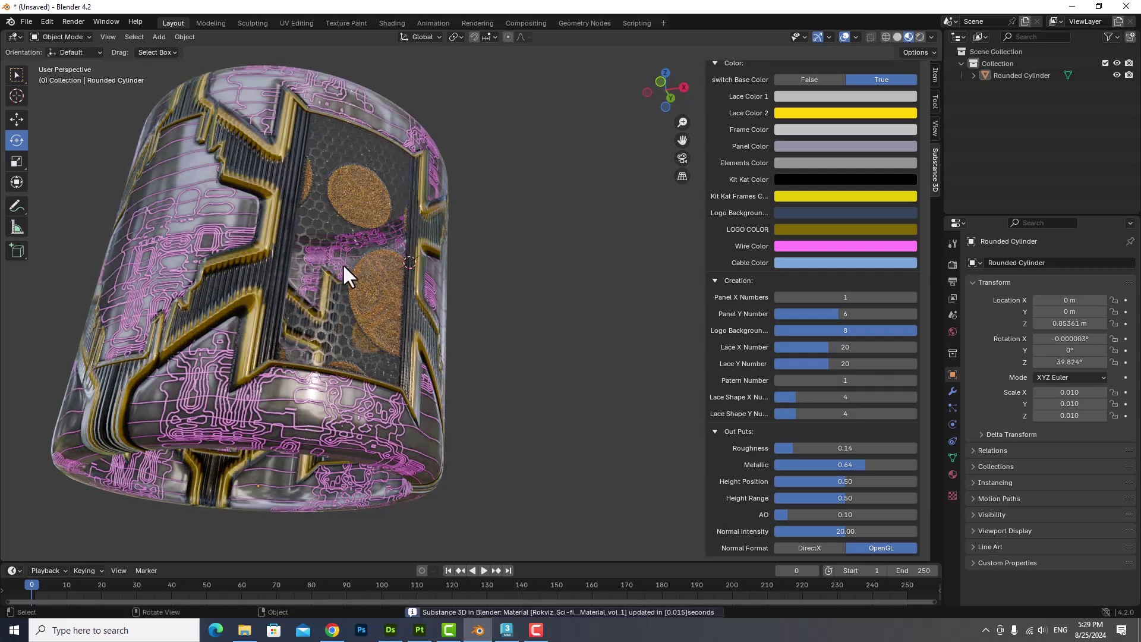
{"action": "mouse_move", "coordinate": [335, 265]}
{"action": "middle_mouse_down", "text": "alt"}
{"action": "mouse_move", "coordinate": [450, 290]}
{"action": "mouse_move", "coordinate": [297, 296]}
{"action": "mouse_move", "coordinate": [459, 297]}
{"action": "mouse_move", "coordinate": [486, 272]}
{"action": "mouse_move", "coordinate": [332, 269]}
{"action": "mouse_move", "coordinate": [337, 238]}
{"action": "mouse_move", "coordinate": [349, 307]}
{"action": "mouse_move", "coordinate": [355, 223]}
{"action": "mouse_move", "coordinate": [373, 258]}
{"action": "mouse_move", "coordinate": [348, 269]}
{"action": "mouse_move", "coordinate": [364, 229]}
{"action": "mouse_move", "coordinate": [375, 238]}
{"action": "middle_mouse_up", "text": "alt"}
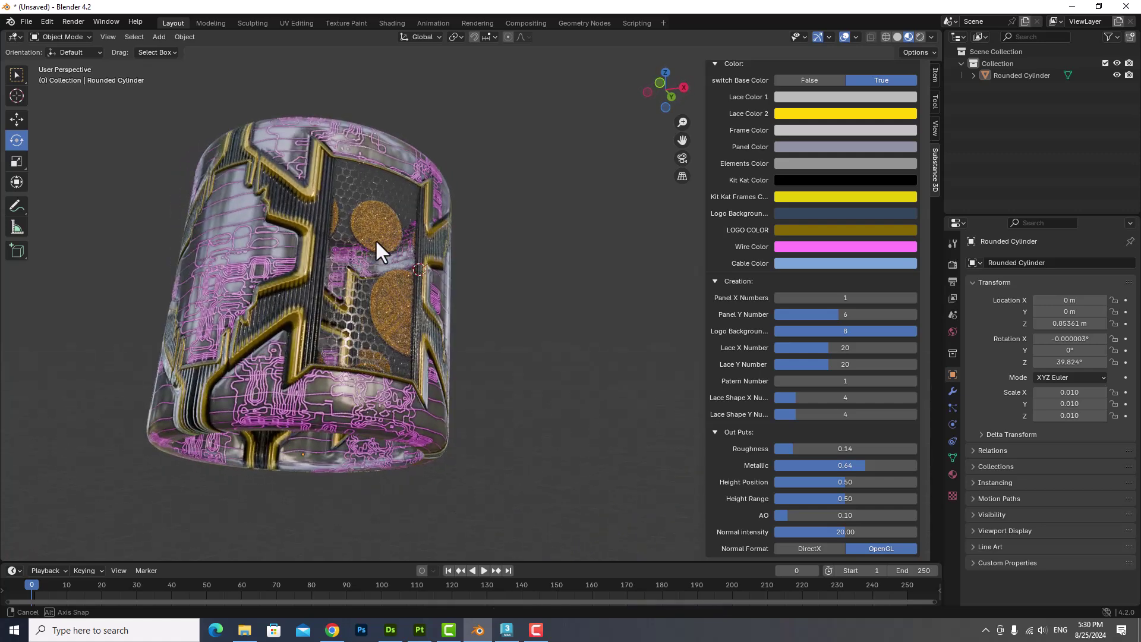
{"action": "scroll", "coordinate": [716, 368], "scroll_direction": "down", "scroll_amount": 1}
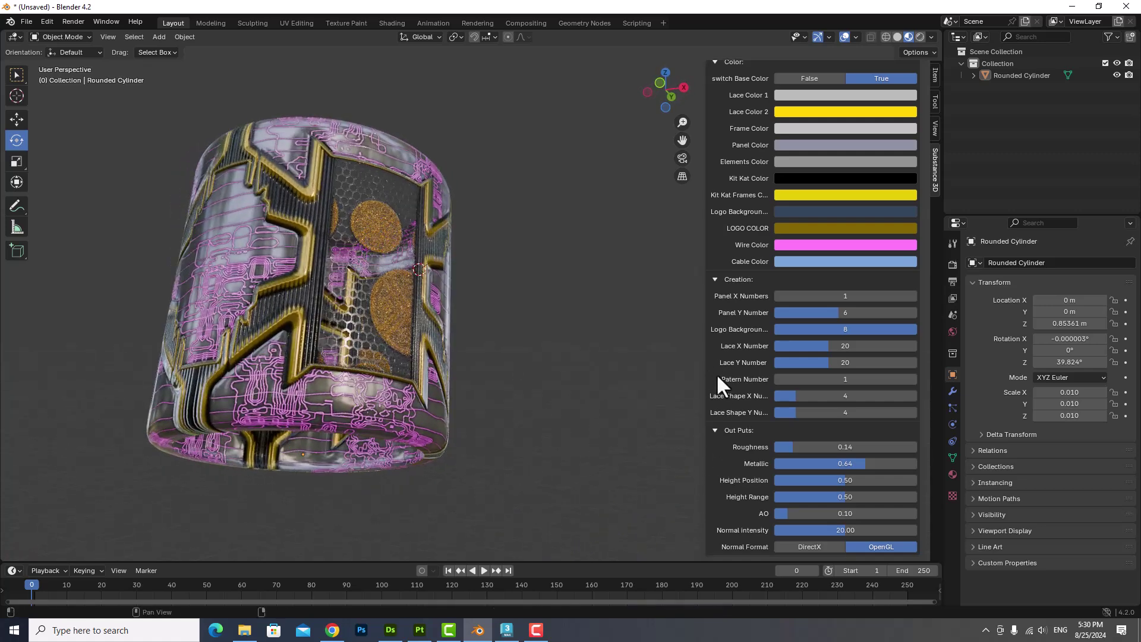
- Minimize Blender and bring up the 3ds Max scene with the cylinder
{"action": "left_click", "coordinate": [1066, 2]}
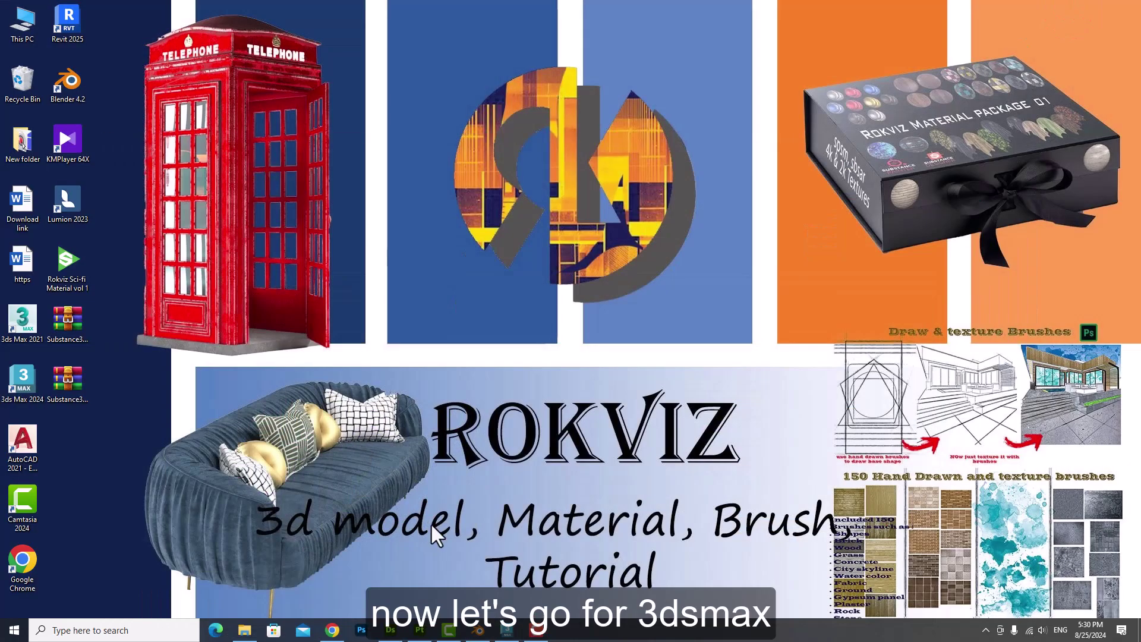
{"action": "left_click", "coordinate": [507, 635]}
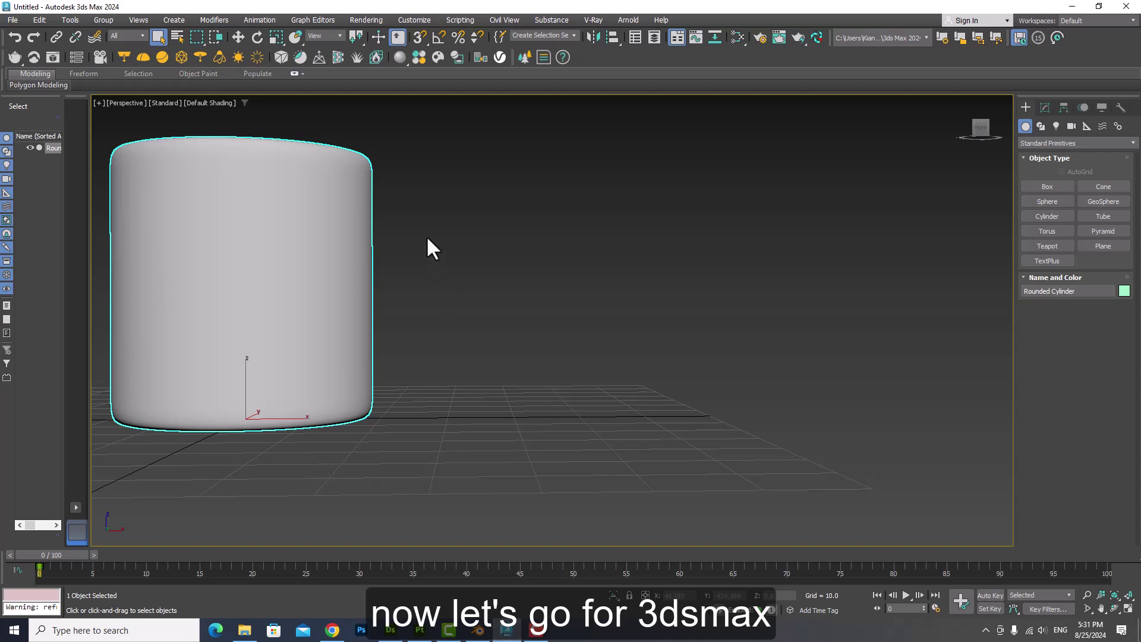
{"action": "scroll", "coordinate": [493, 297], "scroll_direction": "down", "scroll_amount": 4}
{"action": "scroll", "coordinate": [479, 289], "scroll_direction": "up", "scroll_amount": 3}
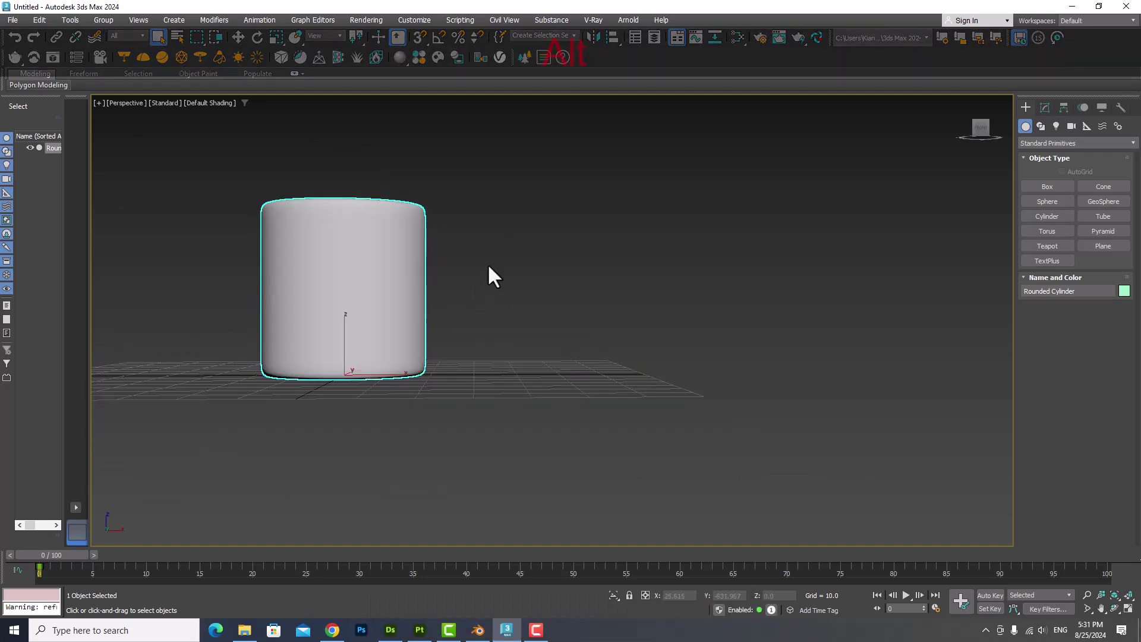
{"action": "mouse_move", "coordinate": [488, 274]}
{"action": "middle_mouse_down", "text": "alt"}
{"action": "mouse_move", "coordinate": [504, 279]}
{"action": "mouse_move", "coordinate": [486, 272]}
{"action": "middle_mouse_up", "text": "alt"}
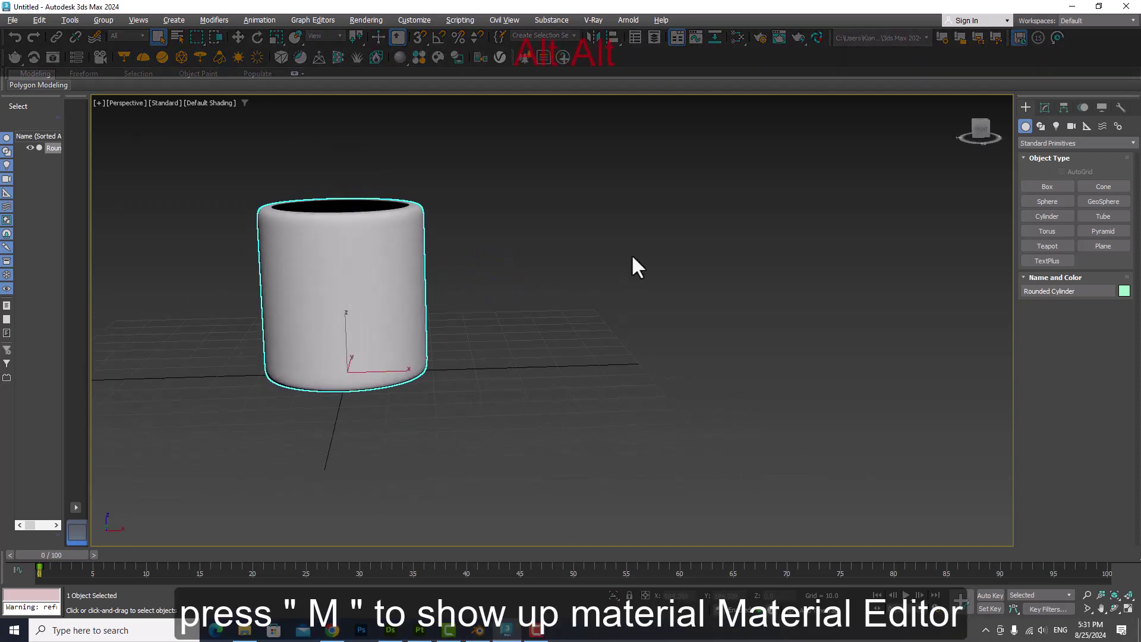
- Open the Slate Material Editor with M, search 'subs' and add a Substance2 map node
{"action": "key", "text": "m"}
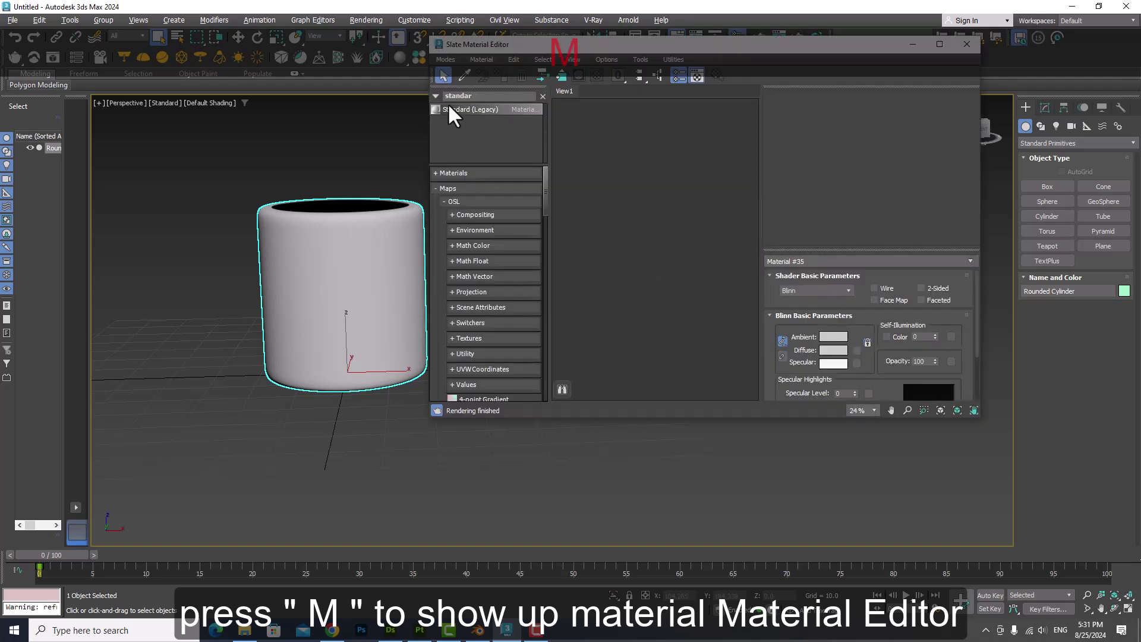
{"action": "left_click", "coordinate": [543, 96]}
{"action": "left_click", "coordinate": [488, 98]}
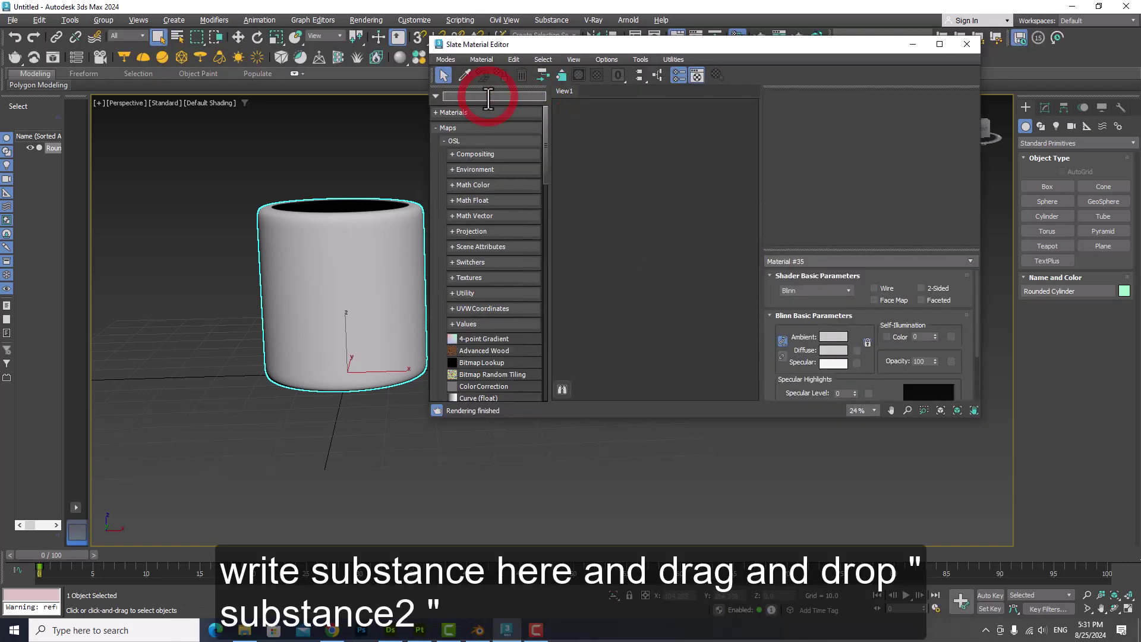
{"action": "type", "text": "subs"}
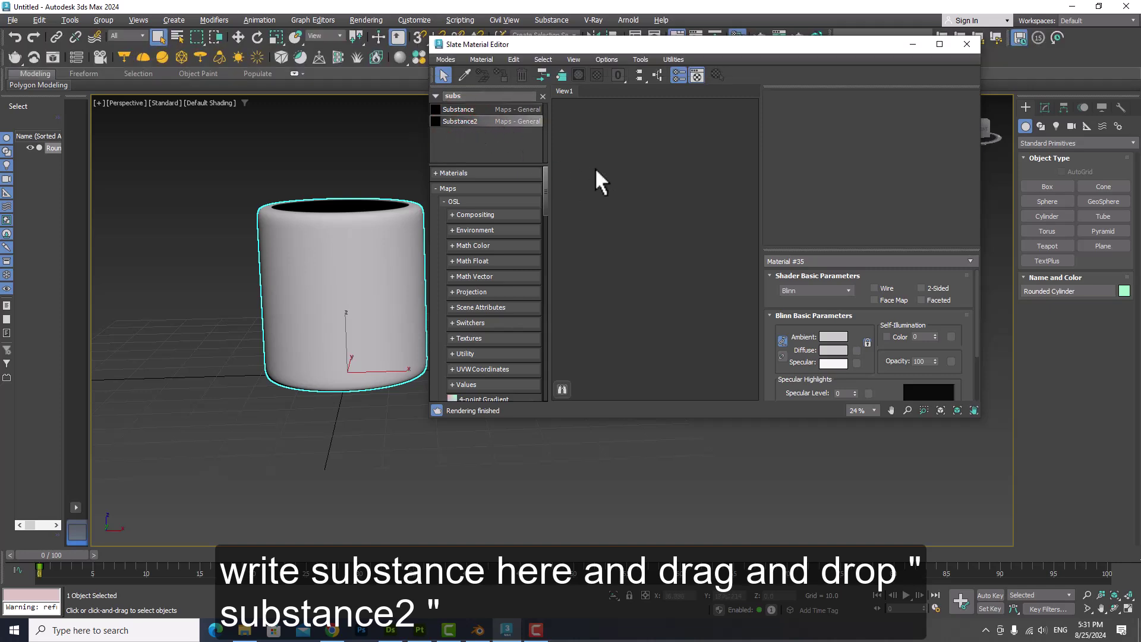
{"action": "mouse_move", "coordinate": [552, 159]}
{"action": "left_mouse_down"}
{"action": "mouse_move", "coordinate": [594, 167]}
{"action": "mouse_move", "coordinate": [612, 195]}
{"action": "left_mouse_up"}
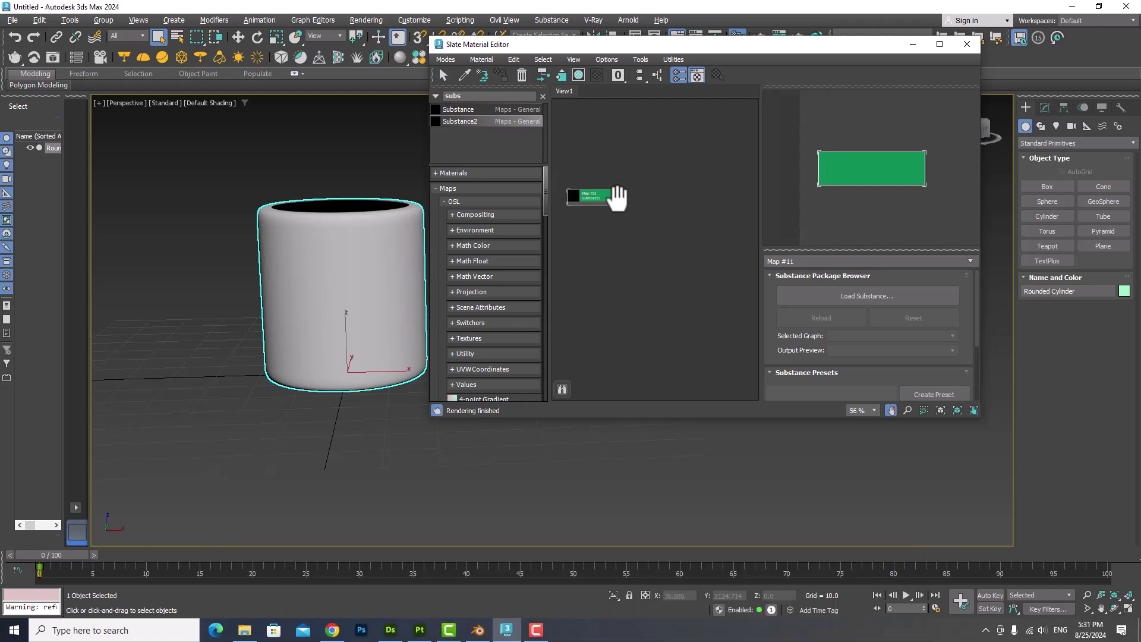
- Load the Rokviz Sci-fi Material vol 1 sbsar from the Desktop into the Substance map
{"action": "left_click", "coordinate": [852, 295]}
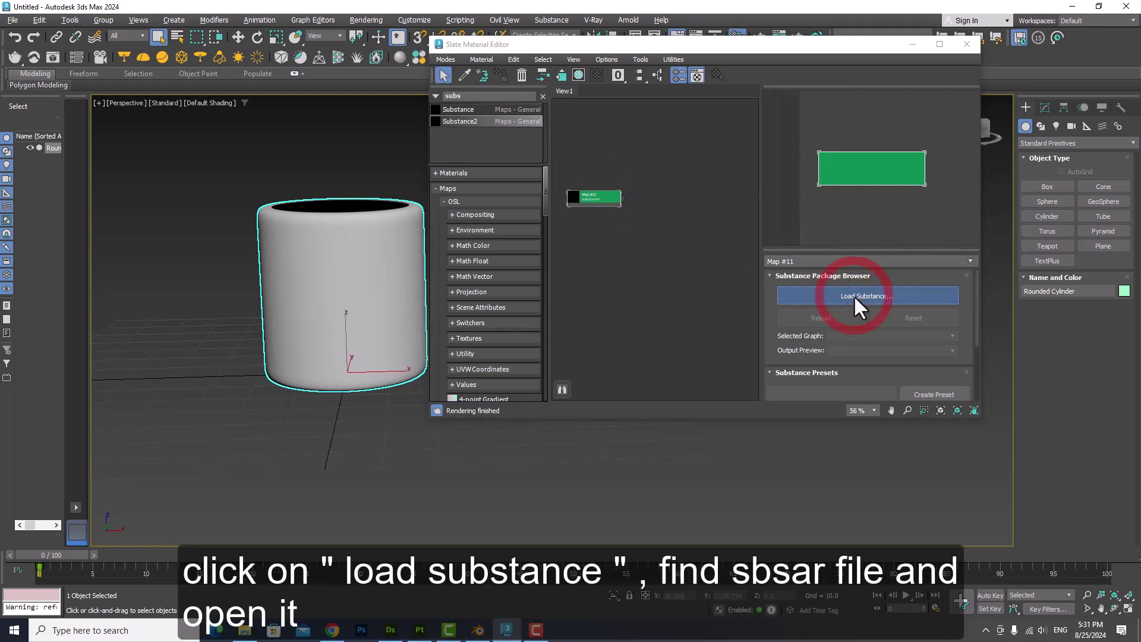
{"action": "left_click", "coordinate": [20, 128]}
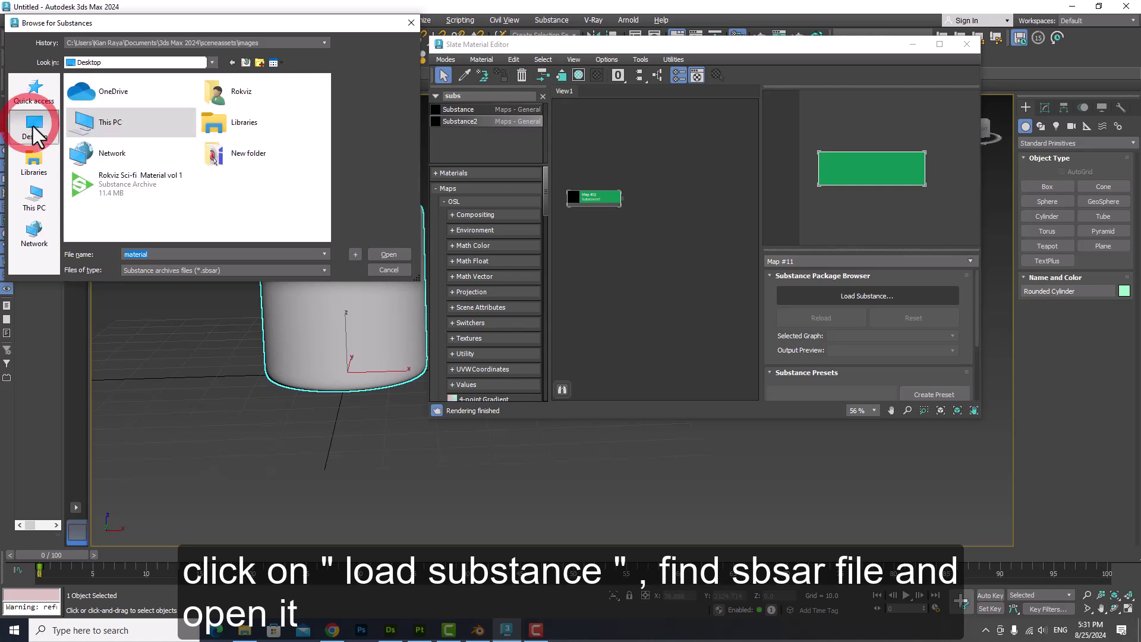
{"action": "left_click", "coordinate": [145, 180]}
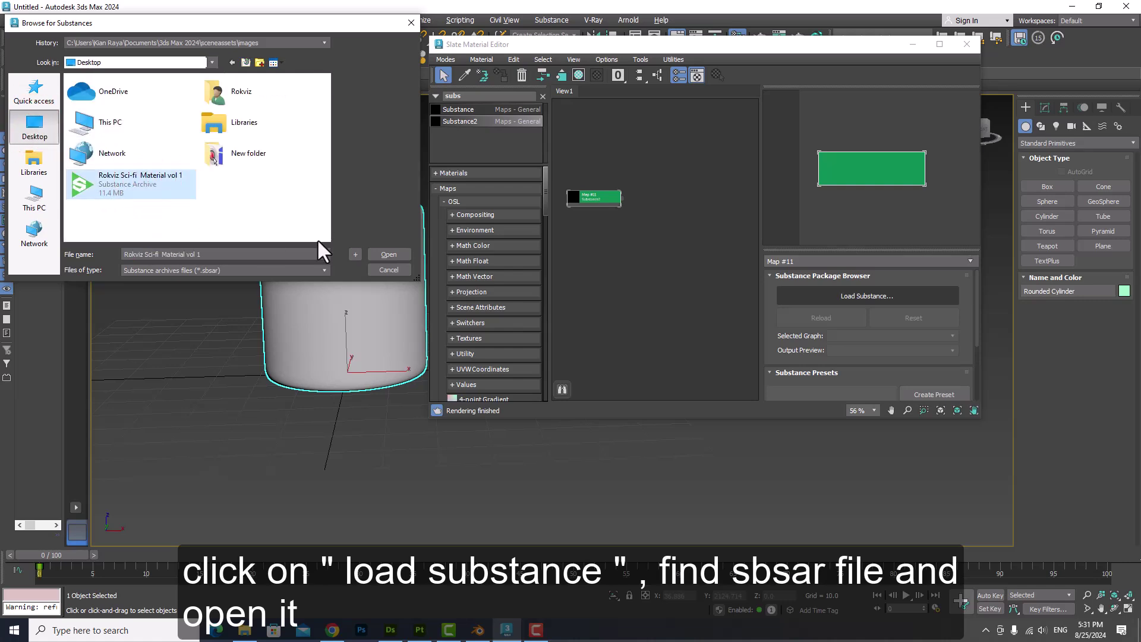
{"action": "left_click", "coordinate": [388, 254]}
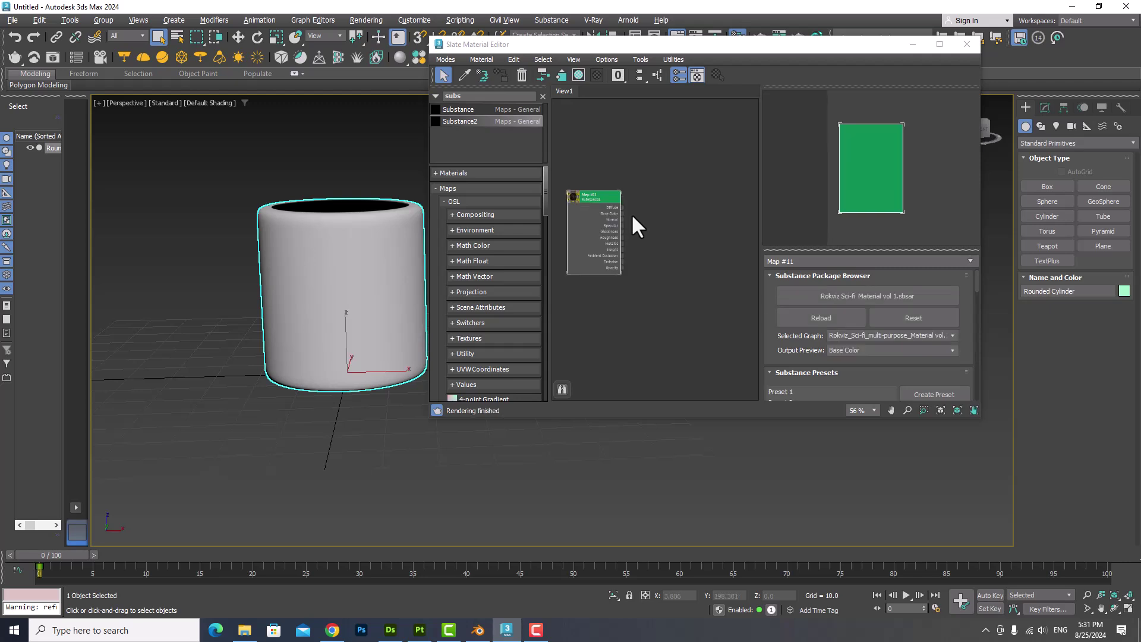
{"action": "scroll", "coordinate": [641, 178], "scroll_direction": "down", "scroll_amount": 1}
{"action": "middle_click_drag", "start_coordinate": [643, 187], "coordinate": [629, 173]}
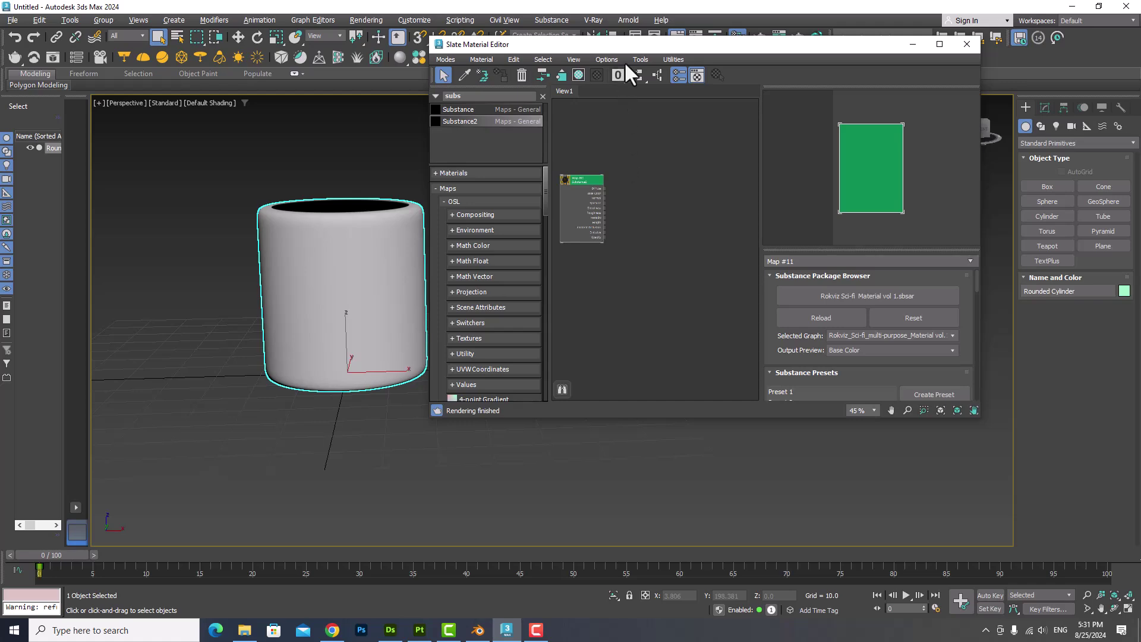
{"action": "left_click_drag", "start_coordinate": [631, 44], "coordinate": [609, 85]}
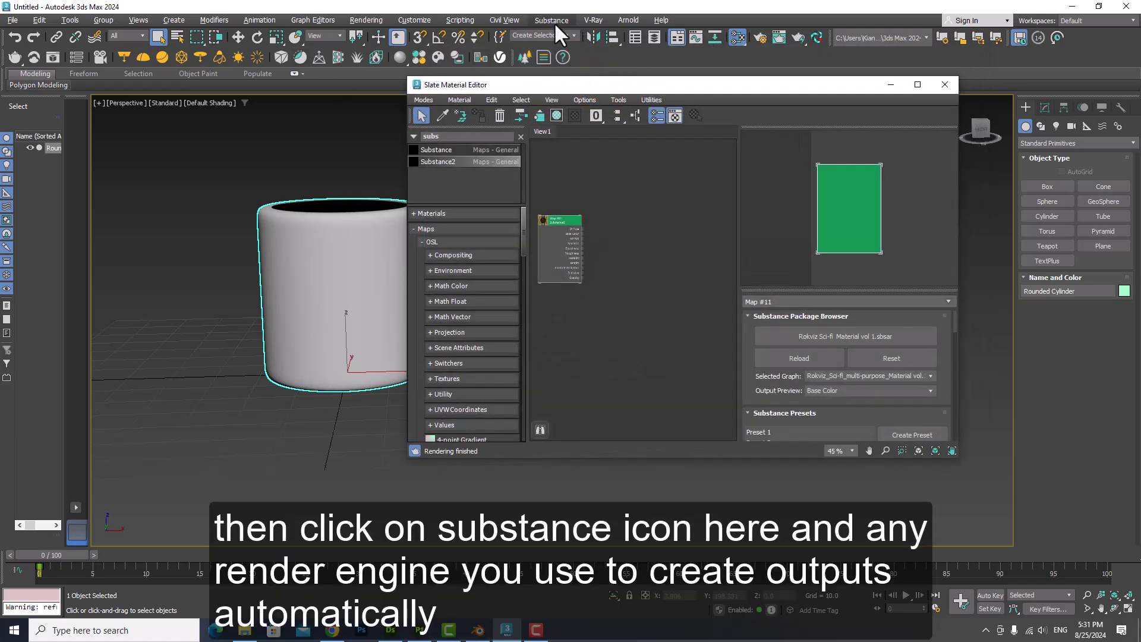
- Convert the substance to a PBR Metal/Rough material and assign it to the cylinder
{"action": "left_click", "coordinate": [554, 23]}
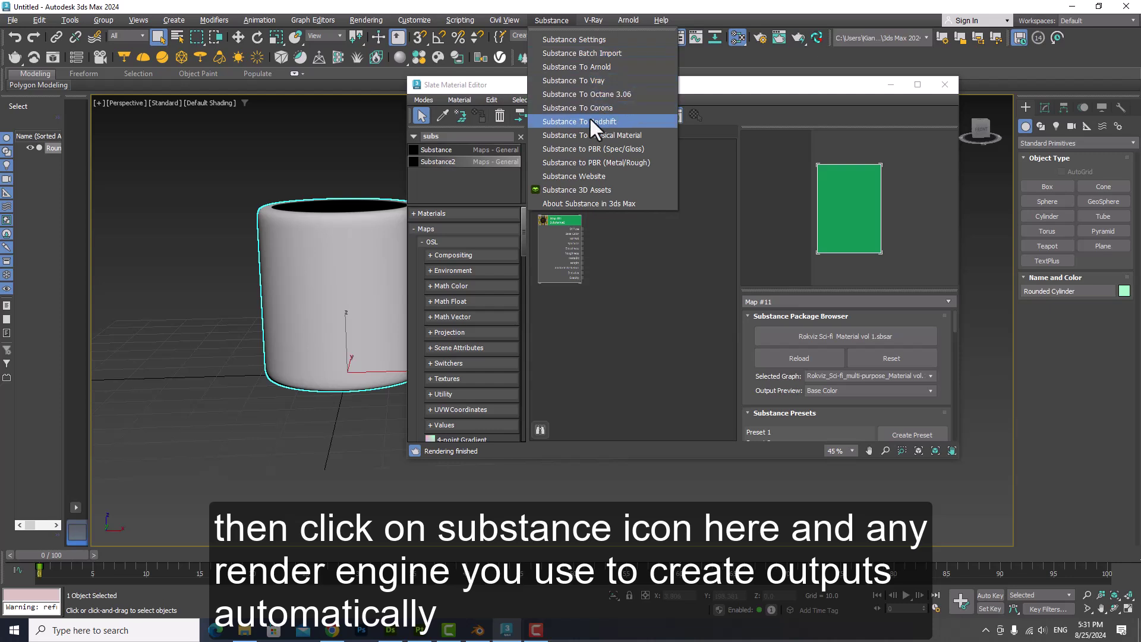
{"action": "left_click", "coordinate": [554, 162]}
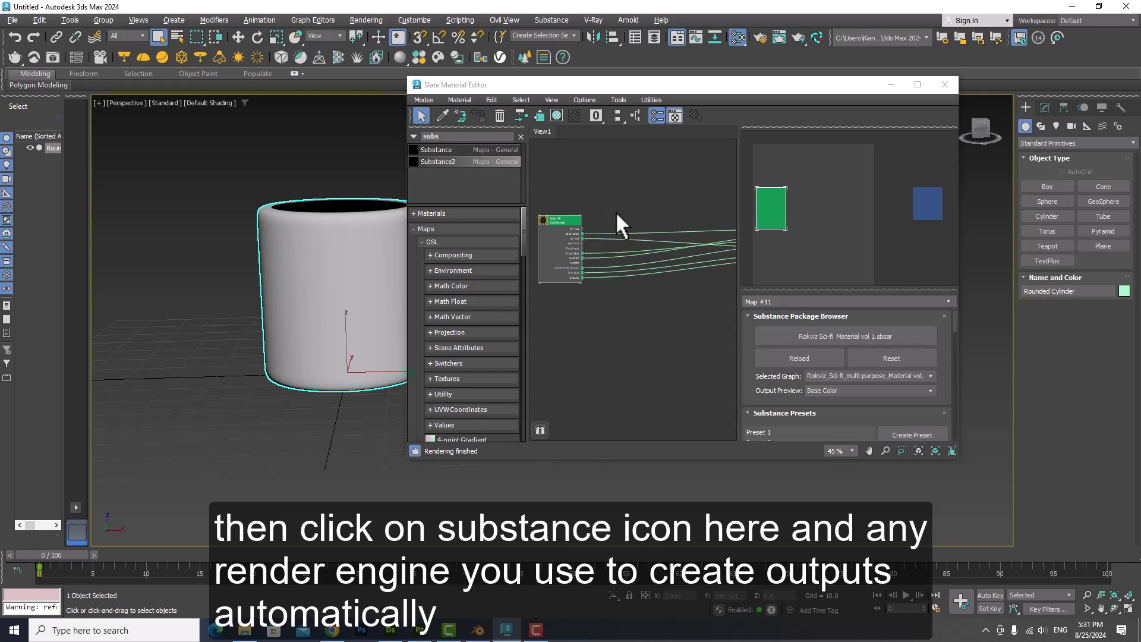
{"action": "middle_click_drag", "start_coordinate": [658, 229], "coordinate": [586, 234]}
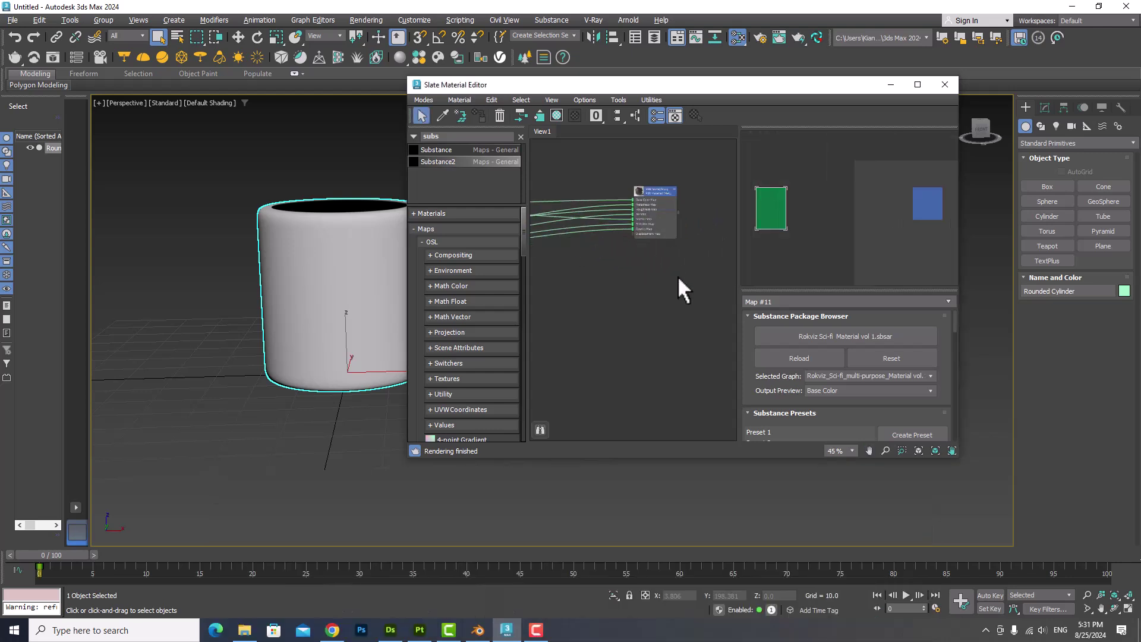
{"action": "scroll", "coordinate": [677, 276], "scroll_direction": "up", "scroll_amount": 2}
{"action": "scroll", "coordinate": [652, 278], "scroll_direction": "up", "scroll_amount": 1}
{"action": "scroll", "coordinate": [606, 160], "scroll_direction": "up", "scroll_amount": 1}
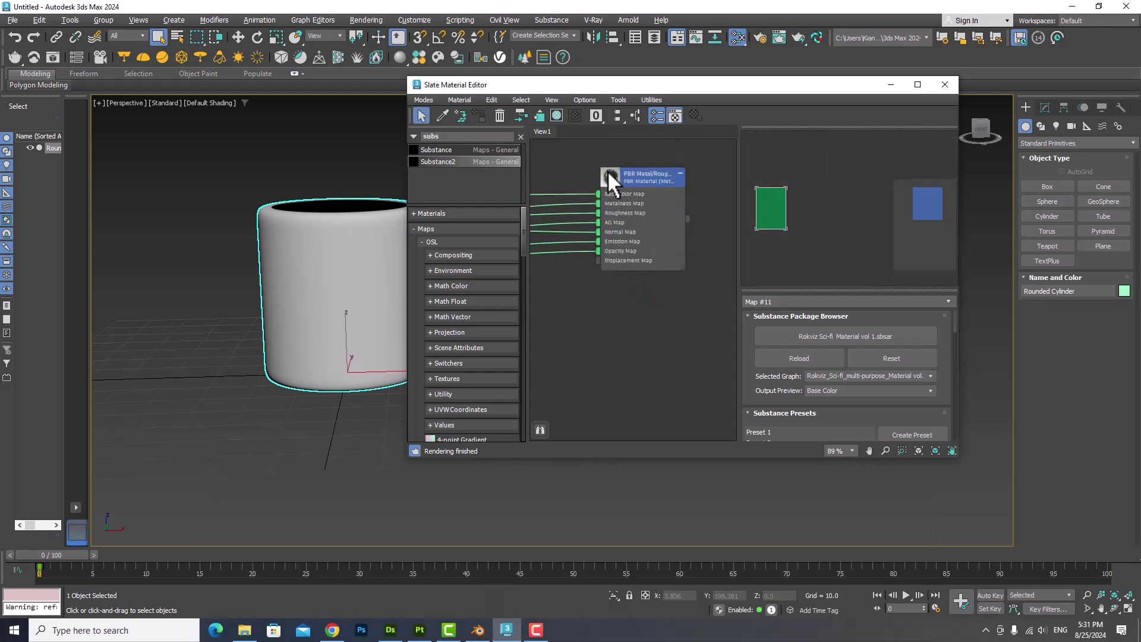
{"action": "left_click", "coordinate": [608, 175]}
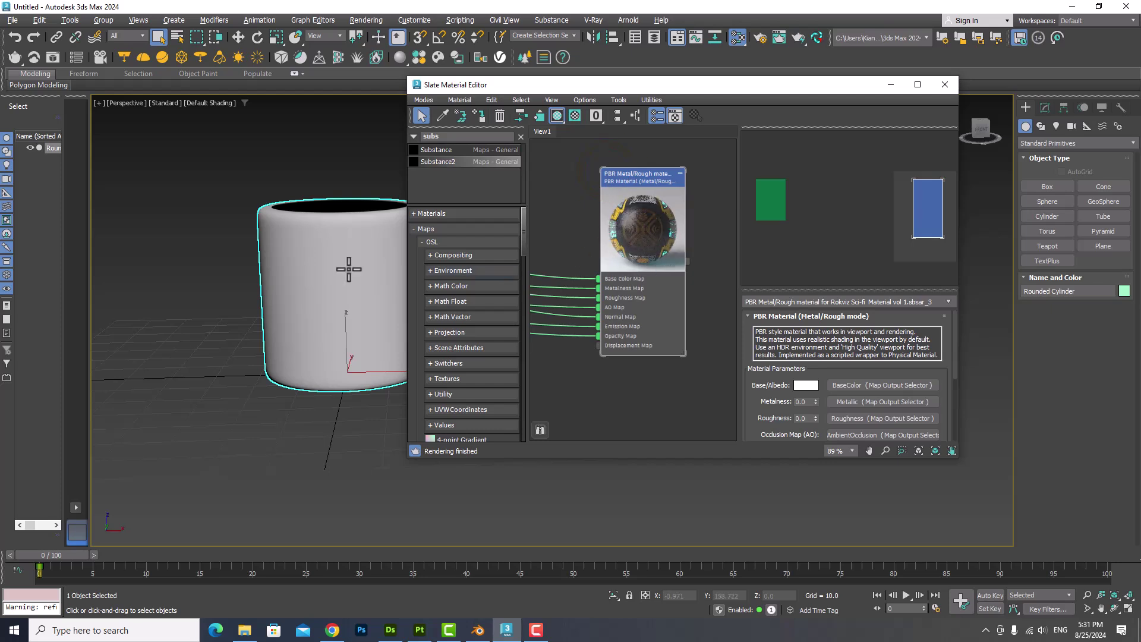
{"action": "middle_click_drag", "start_coordinate": [354, 242], "coordinate": [300, 244]}
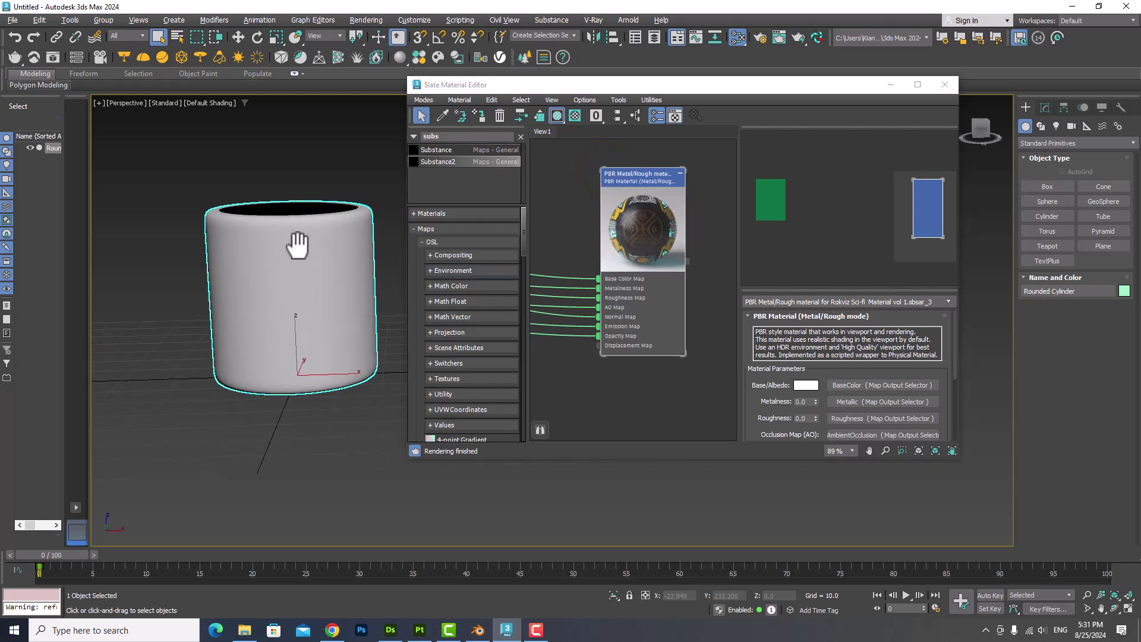
{"action": "left_click", "coordinate": [478, 115]}
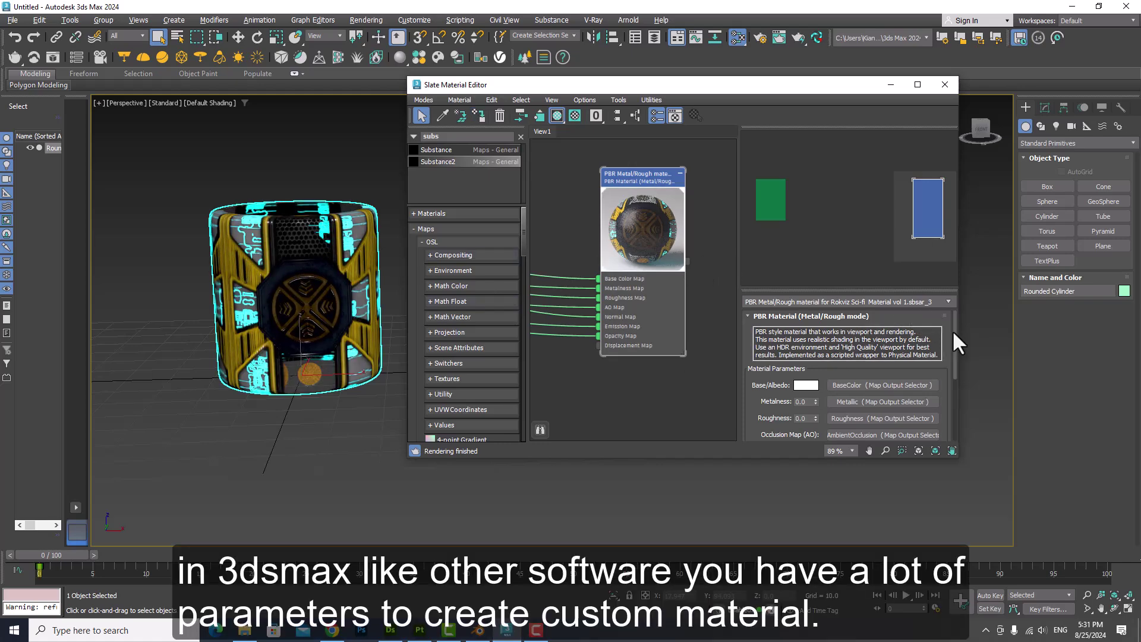
- Bring the Map #11 substance node into view and open its parameters
{"action": "left_click_drag", "start_coordinate": [951, 329], "coordinate": [947, 392]}
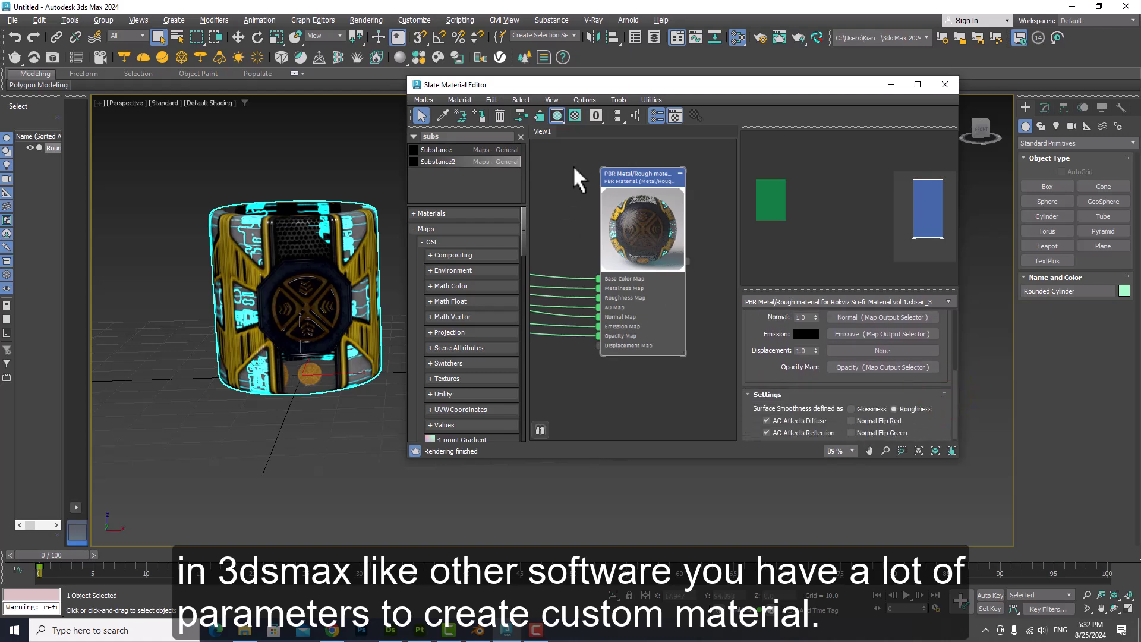
{"action": "scroll", "coordinate": [591, 234], "scroll_direction": "down", "scroll_amount": 4}
{"action": "middle_click_drag", "start_coordinate": [591, 234], "coordinate": [649, 262]}
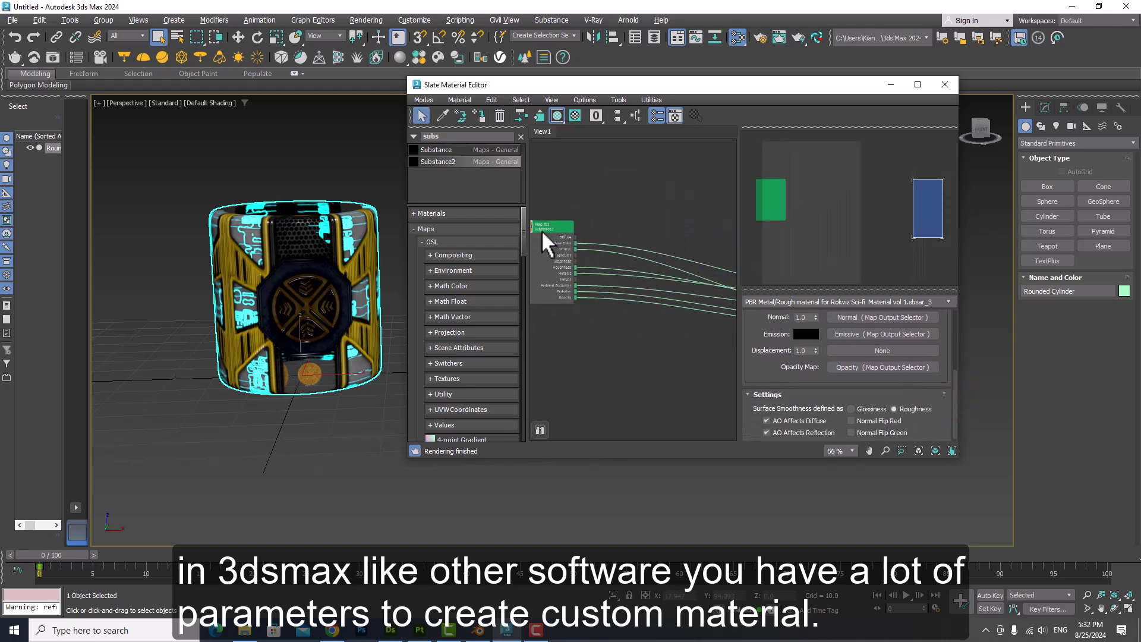
{"action": "double_click", "coordinate": [541, 230]}
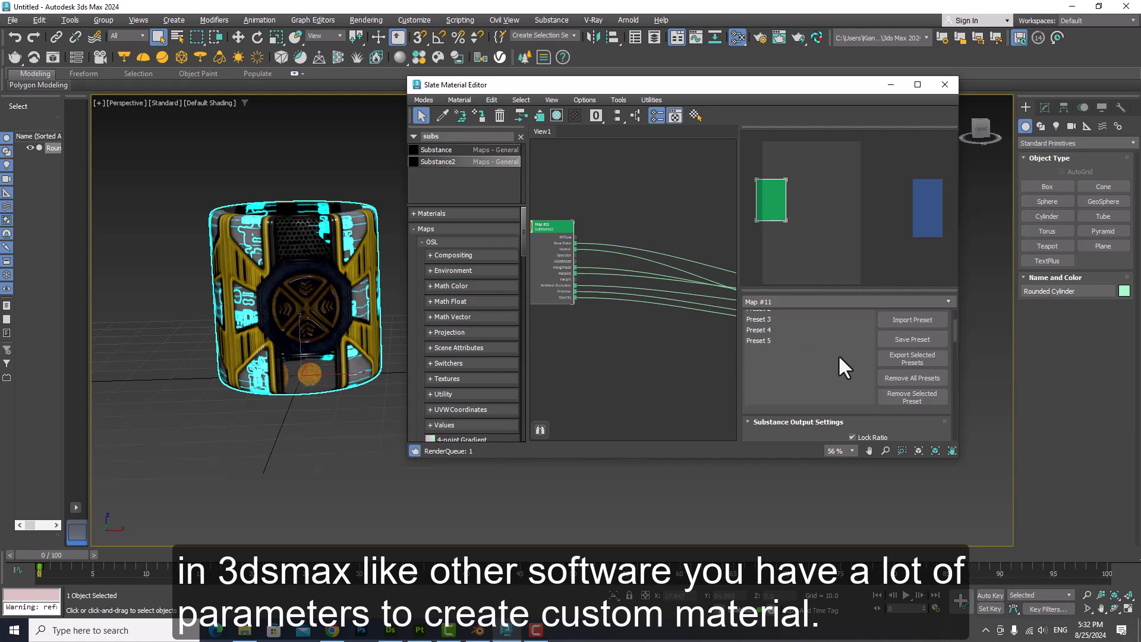
- Set the Substance output width and height to 2048 and inspect the cylinder
{"action": "scroll", "coordinate": [951, 329], "scroll_direction": "up", "scroll_amount": 1}
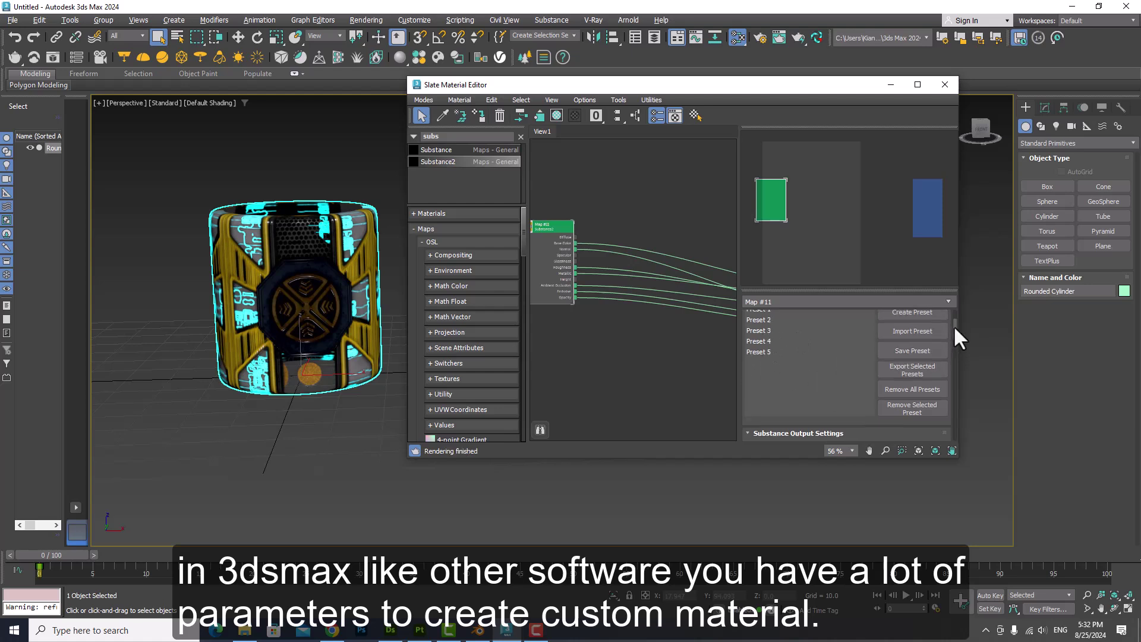
{"action": "scroll", "coordinate": [953, 325], "scroll_direction": "up", "scroll_amount": 2}
{"action": "scroll", "coordinate": [953, 316], "scroll_direction": "up", "scroll_amount": 2}
{"action": "scroll", "coordinate": [952, 322], "scroll_direction": "up", "scroll_amount": 2}
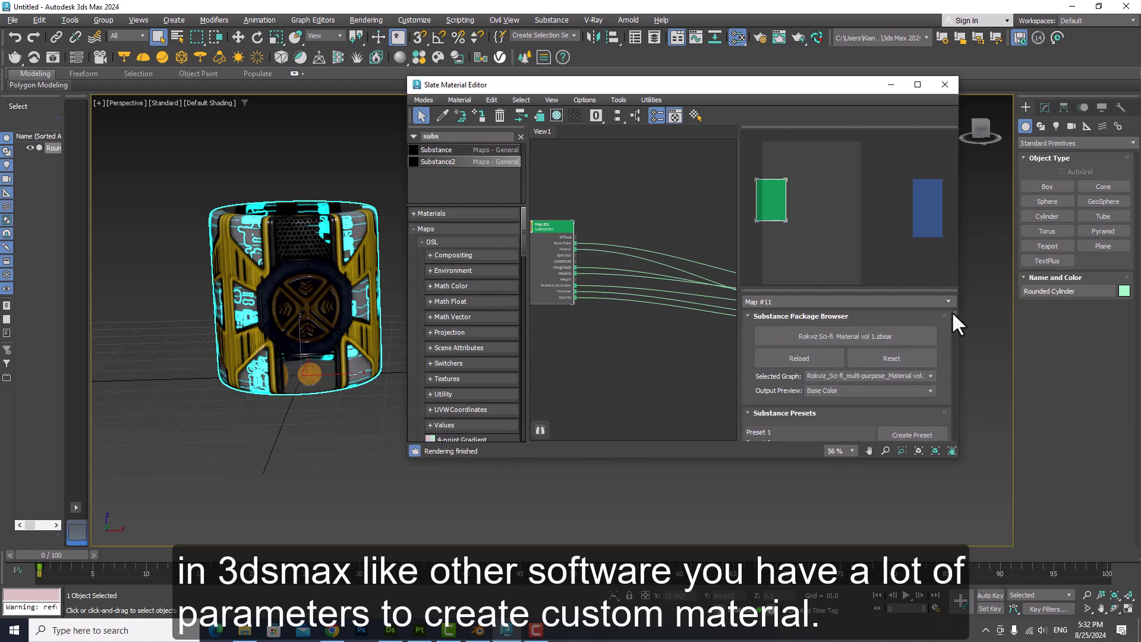
{"action": "left_click_drag", "start_coordinate": [950, 310], "coordinate": [950, 333]}
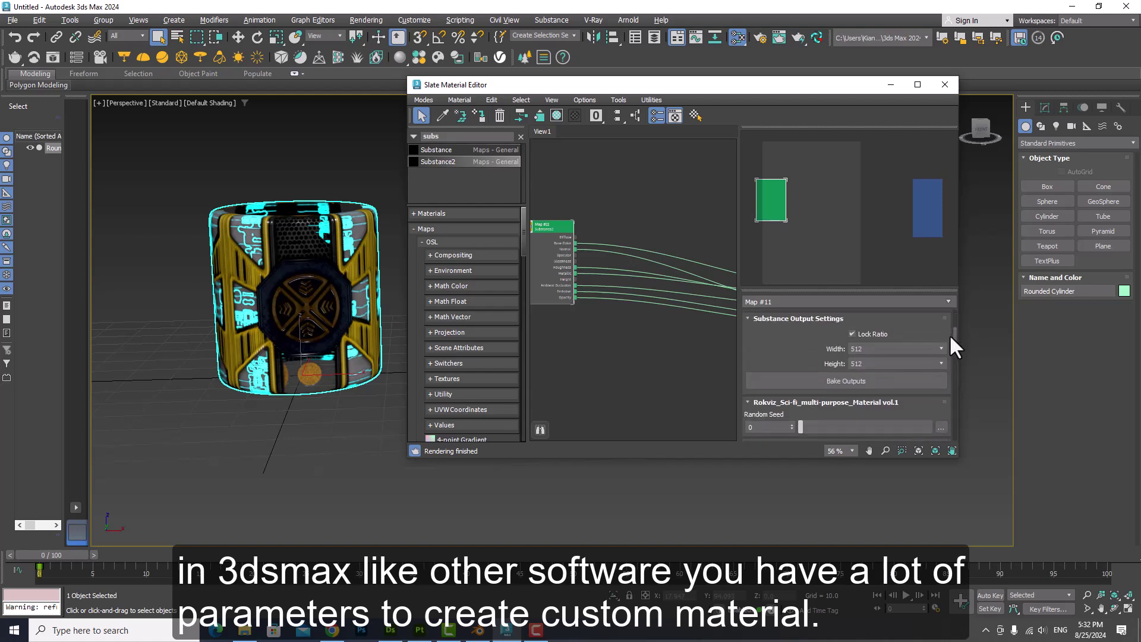
{"action": "left_click", "coordinate": [883, 350]}
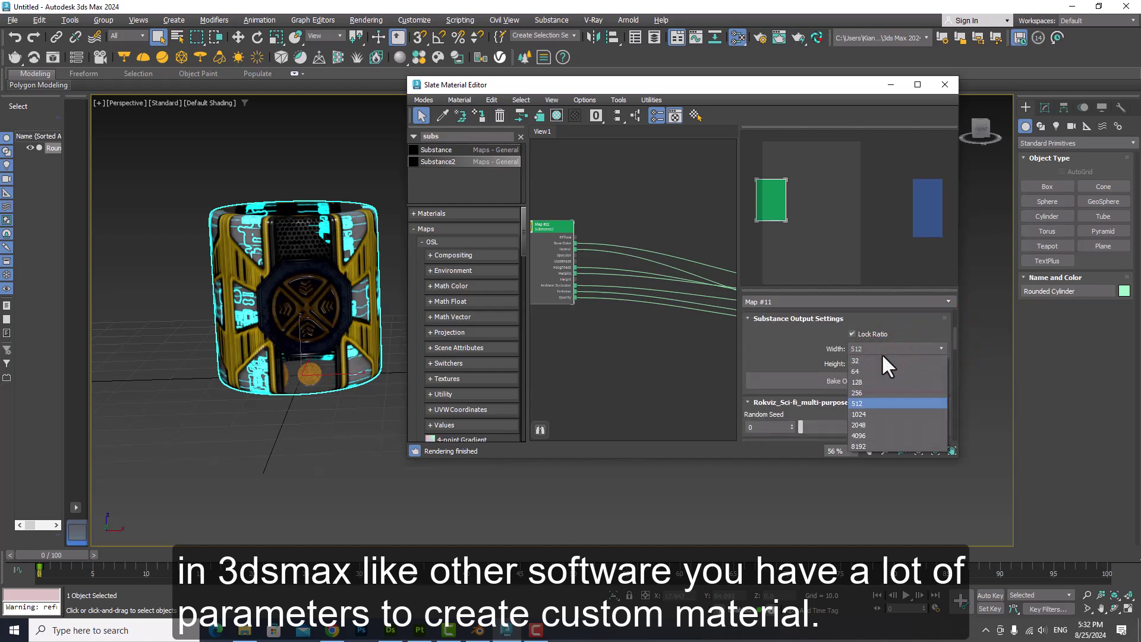
{"action": "left_click", "coordinate": [862, 424]}
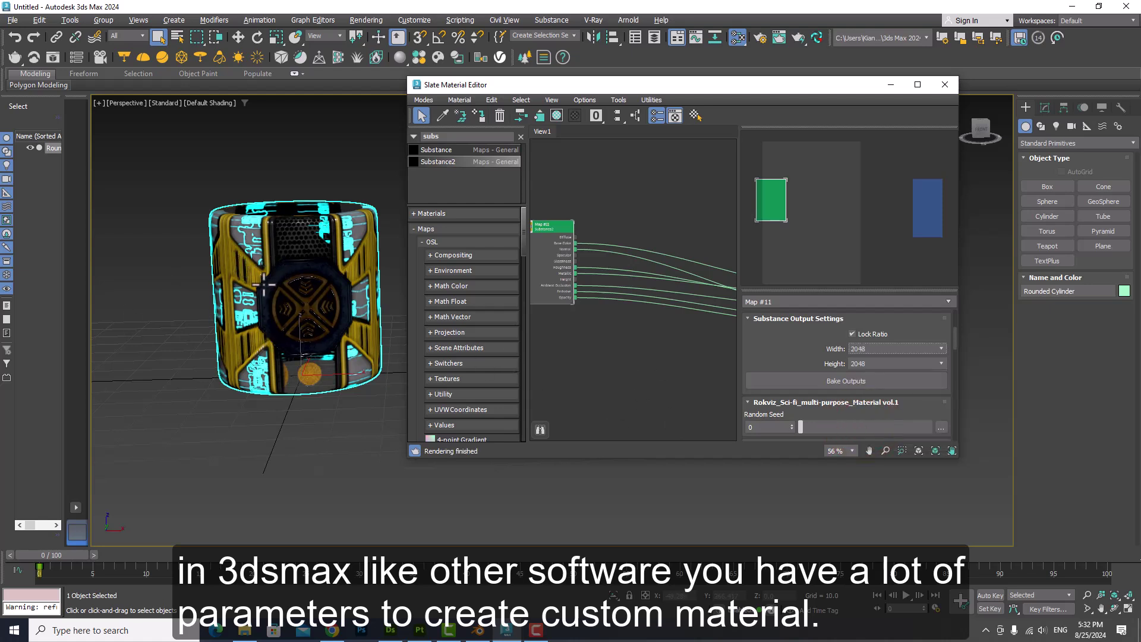
{"action": "scroll", "coordinate": [267, 270], "scroll_direction": "up", "scroll_amount": 5}
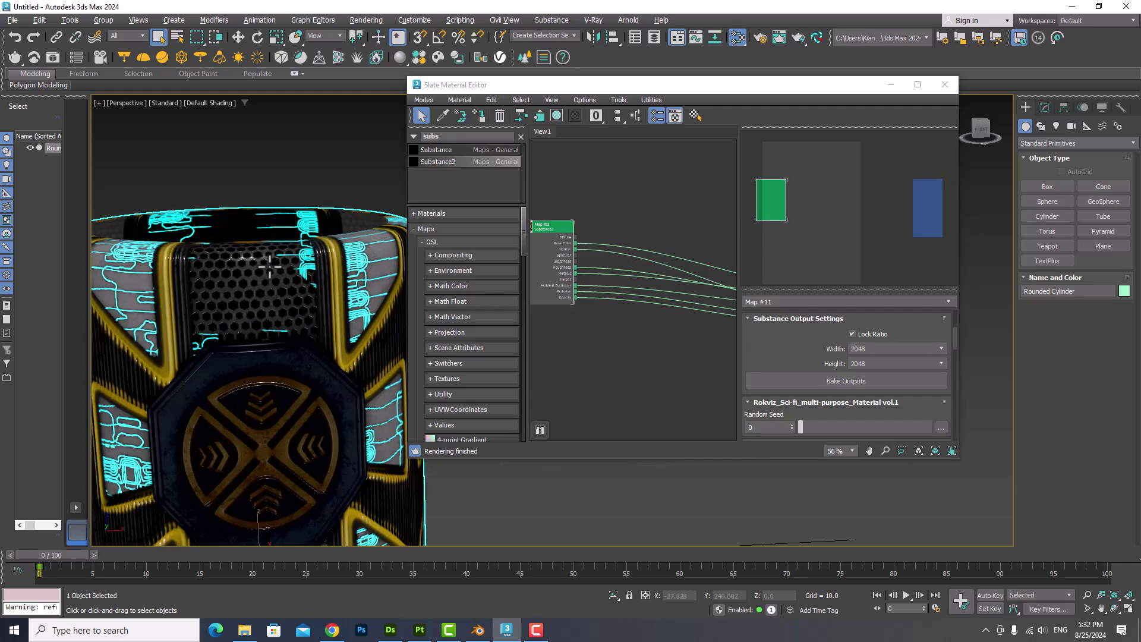
{"action": "scroll", "coordinate": [265, 272], "scroll_direction": "down", "scroll_amount": 5}
{"action": "mouse_move", "coordinate": [269, 325]}
{"action": "middle_mouse_down", "text": "alt"}
{"action": "mouse_move", "coordinate": [311, 315]}
{"action": "mouse_move", "coordinate": [279, 317]}
{"action": "middle_mouse_up", "text": "alt"}
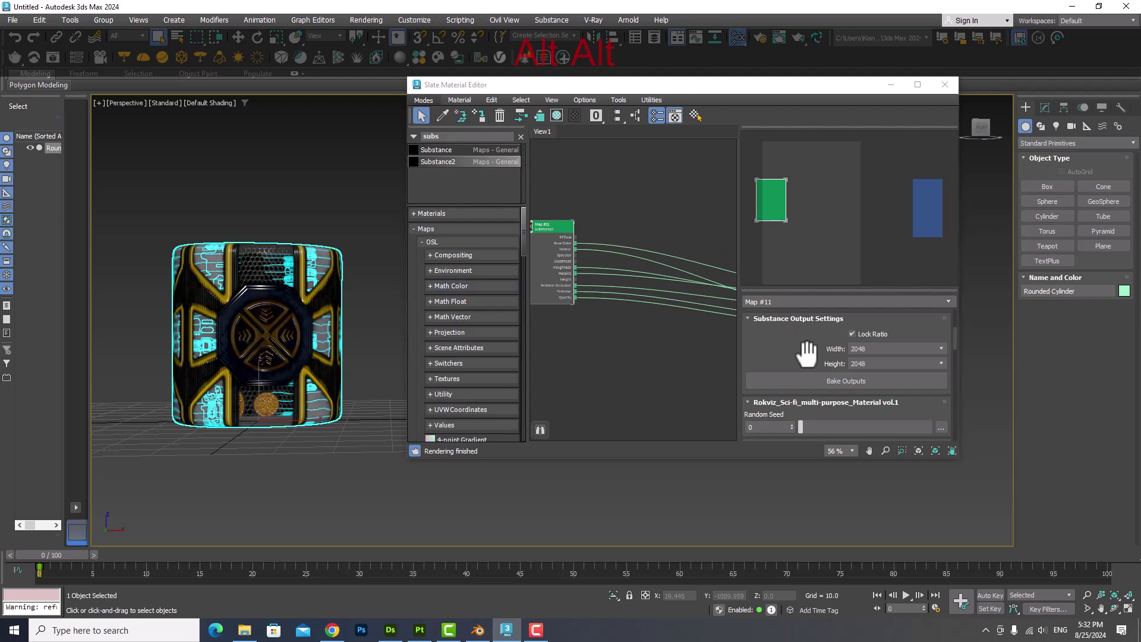
- Apply Preset 5 to the Substance map
{"action": "scroll", "coordinate": [793, 359], "scroll_direction": "down", "scroll_amount": 2}
{"action": "scroll", "coordinate": [793, 357], "scroll_direction": "down", "scroll_amount": 2}
{"action": "scroll", "coordinate": [792, 355], "scroll_direction": "down", "scroll_amount": 2}
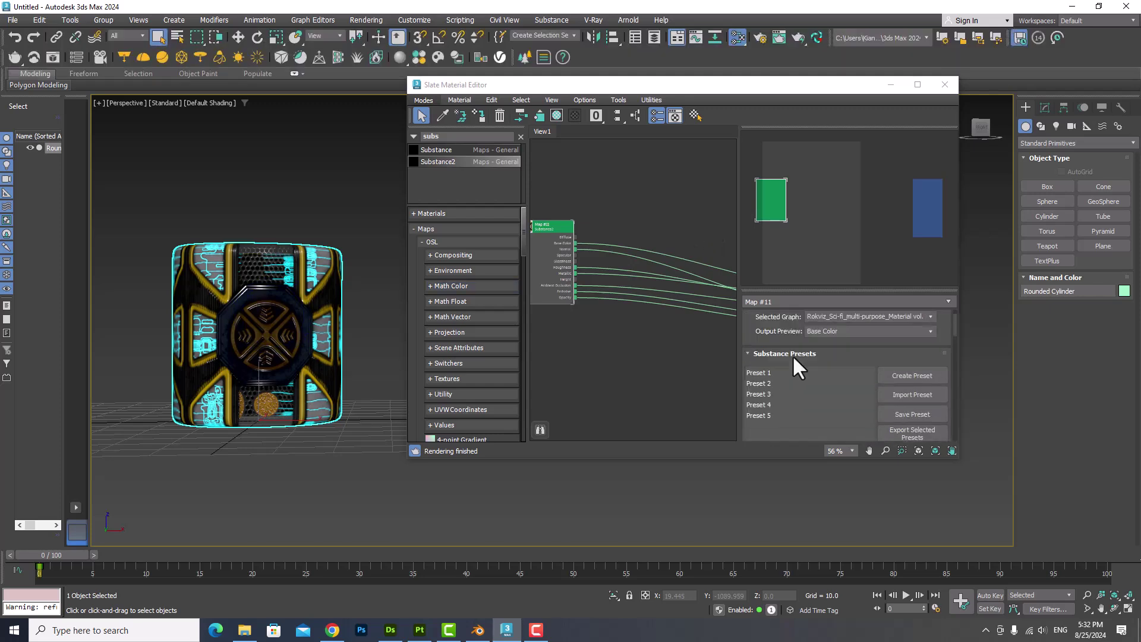
{"action": "scroll", "coordinate": [792, 354], "scroll_direction": "down", "scroll_amount": 1}
{"action": "left_click", "coordinate": [771, 380]}
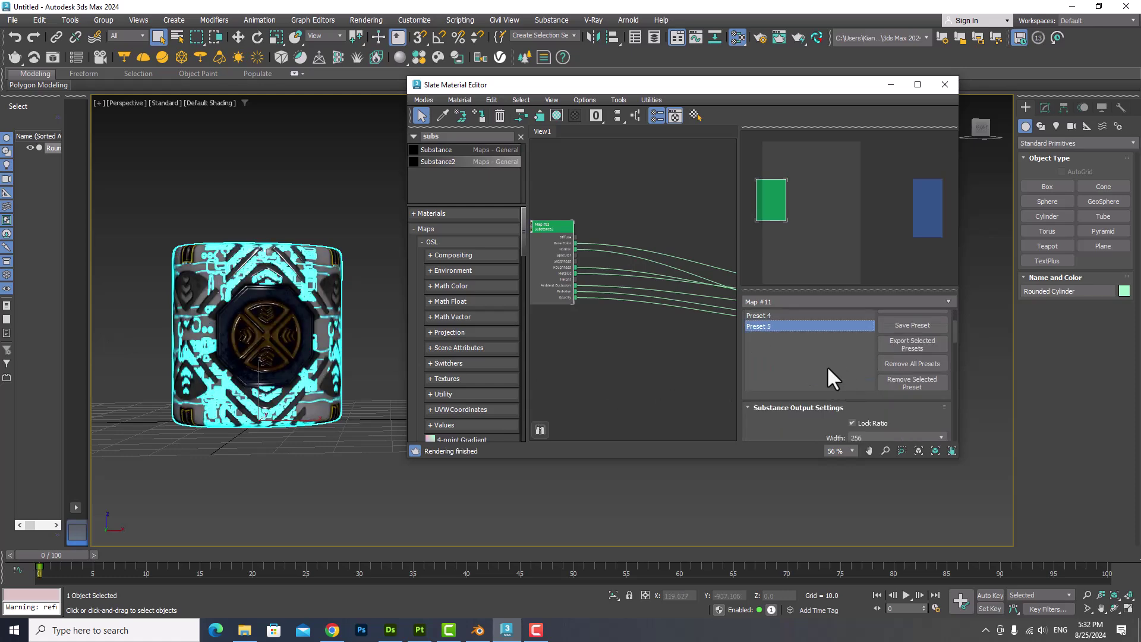
- Set the output resolution back to 2048 × 2048 and orbit to inspect
{"action": "scroll", "coordinate": [823, 367], "scroll_direction": "down", "scroll_amount": 2}
{"action": "scroll", "coordinate": [816, 351], "scroll_direction": "up", "scroll_amount": 1}
{"action": "scroll", "coordinate": [831, 369], "scroll_direction": "down", "scroll_amount": 2}
{"action": "left_click", "coordinate": [886, 402]}
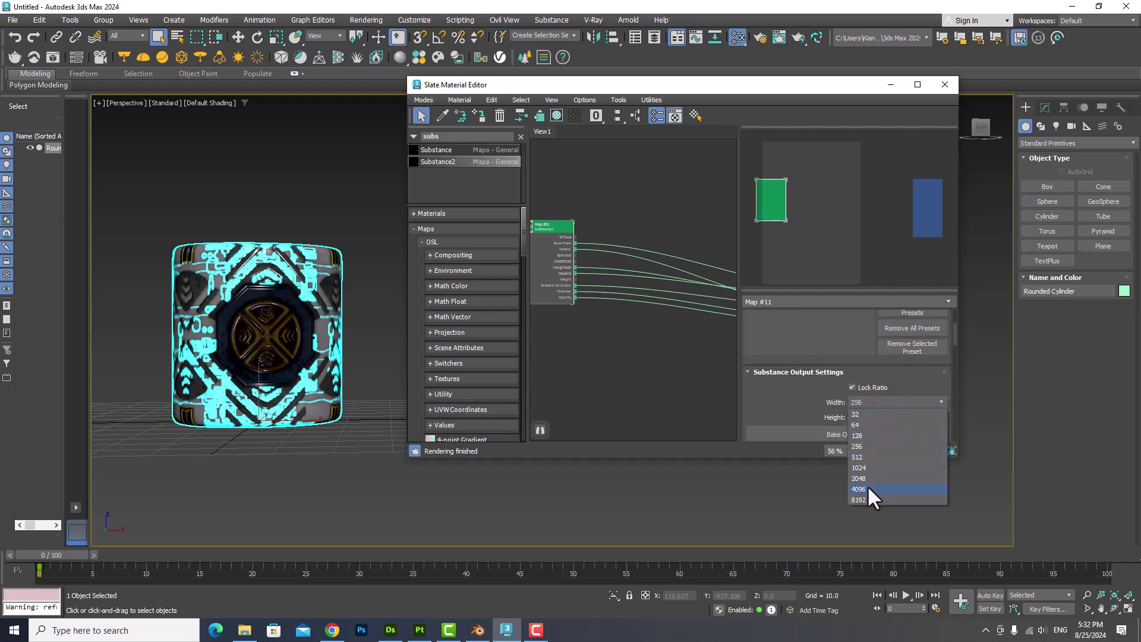
{"action": "left_click", "coordinate": [865, 478]}
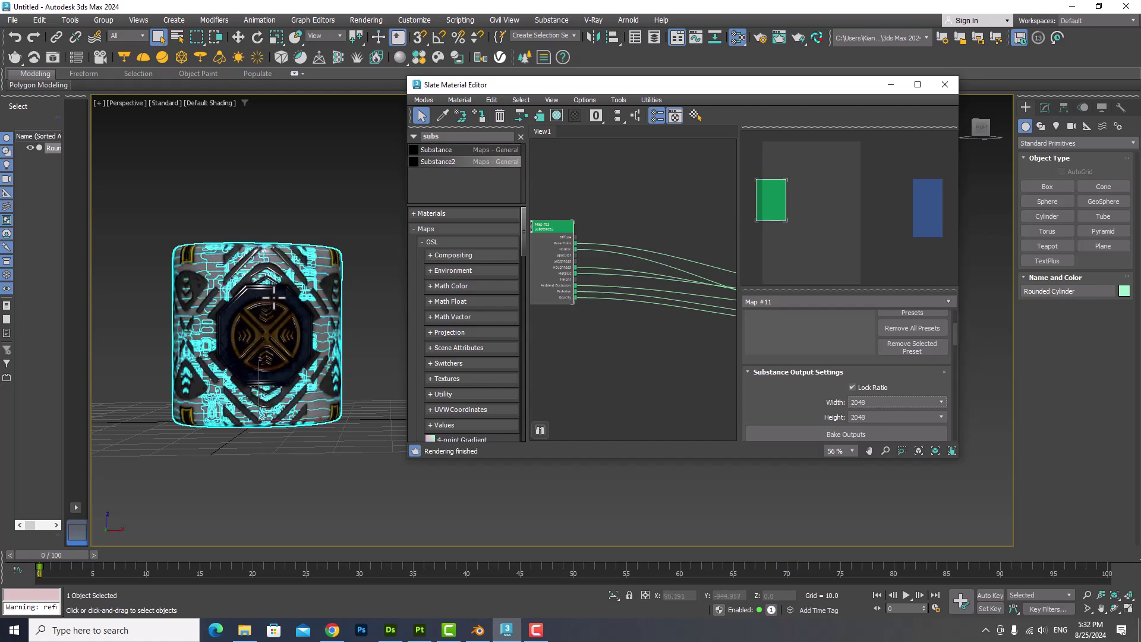
{"action": "mouse_move", "coordinate": [274, 300]}
{"action": "middle_mouse_down", "text": "alt"}
{"action": "mouse_move", "coordinate": [331, 304]}
{"action": "mouse_move", "coordinate": [242, 292]}
{"action": "mouse_move", "coordinate": [255, 292]}
{"action": "middle_mouse_up", "text": "alt"}
- Apply Preset 2 to the Substance map
{"action": "scroll", "coordinate": [808, 373], "scroll_direction": "up", "scroll_amount": 3}
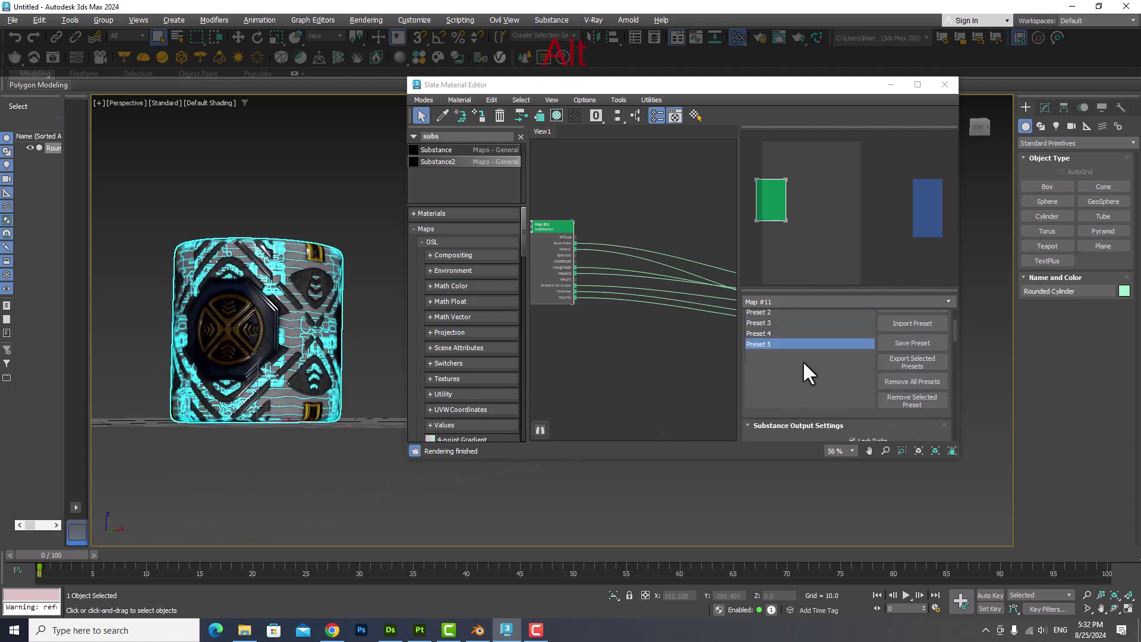
{"action": "scroll", "coordinate": [802, 363], "scroll_direction": "up", "scroll_amount": 2}
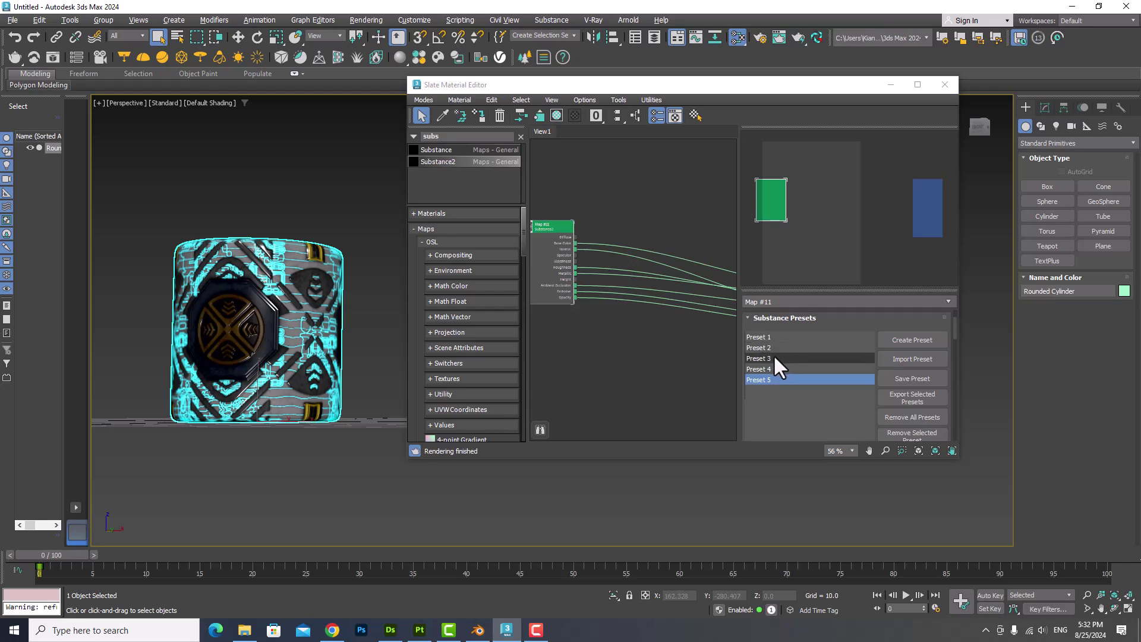
{"action": "left_click", "coordinate": [775, 349]}
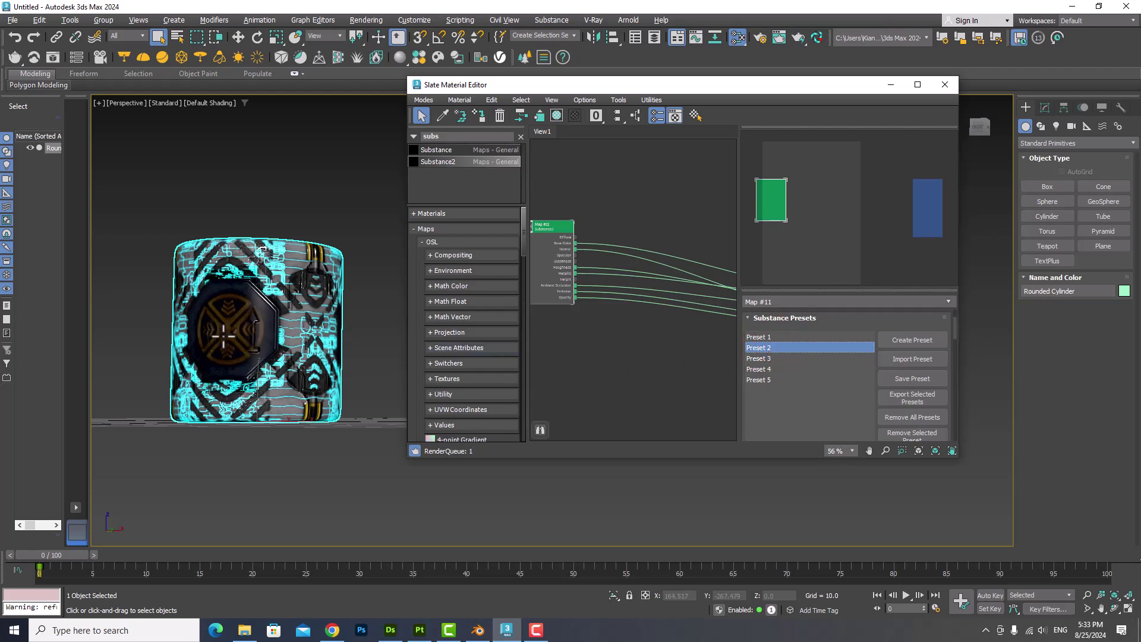
- Restore the output width to 2048 and inspect the new pattern
{"action": "scroll", "coordinate": [257, 320], "scroll_direction": "down", "scroll_amount": 3}
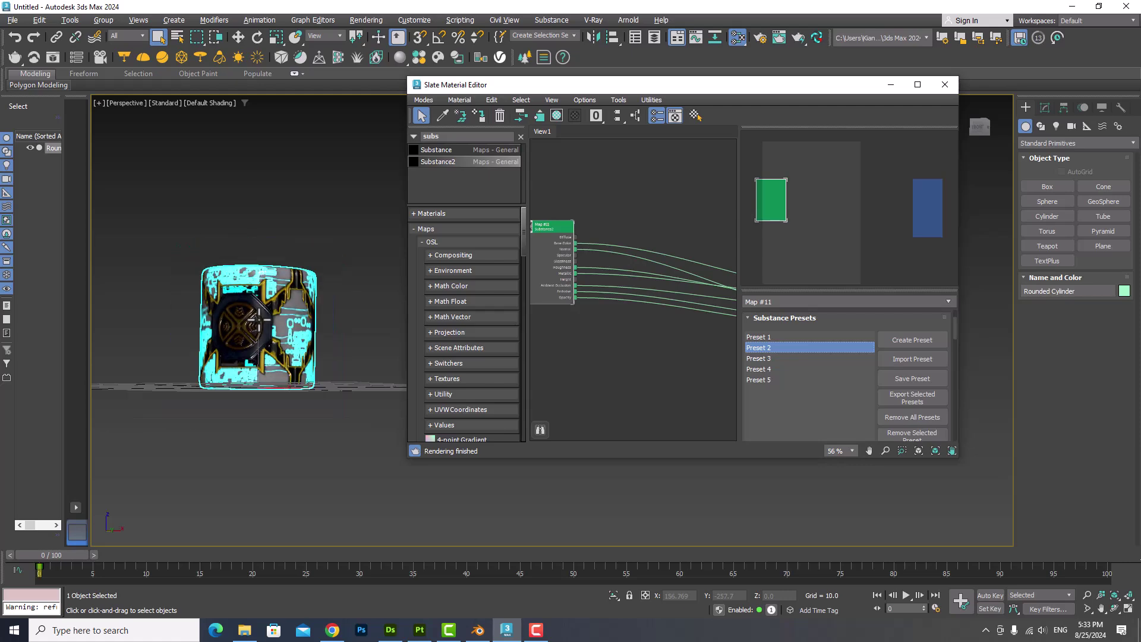
{"action": "middle_click_drag", "start_coordinate": [257, 320], "coordinate": [265, 323], "text": "alt"}
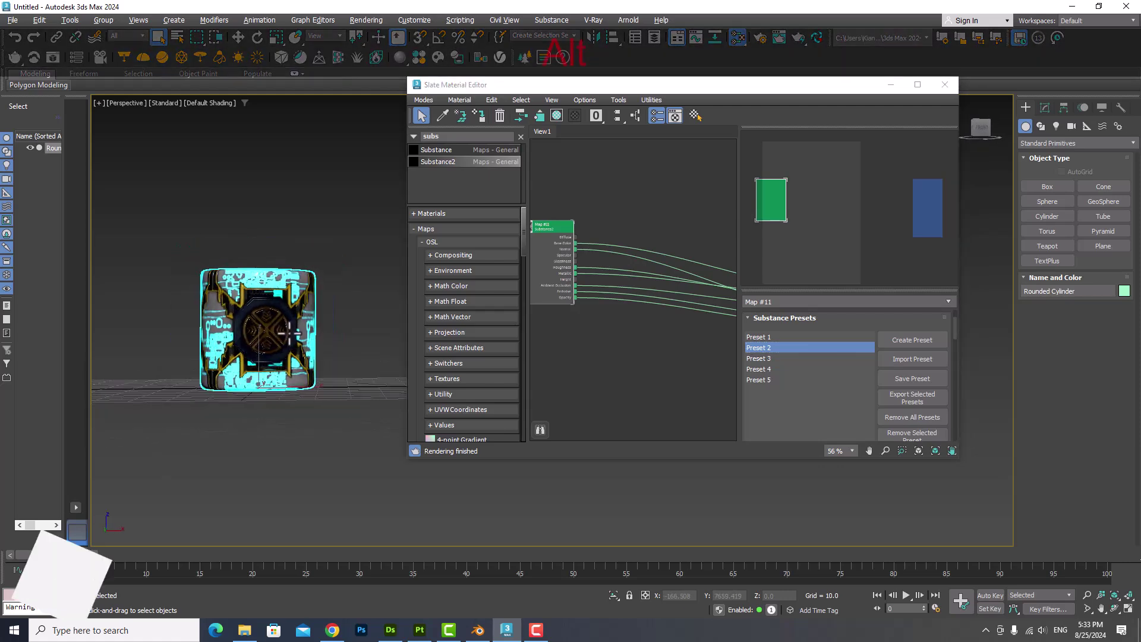
{"action": "scroll", "coordinate": [828, 378], "scroll_direction": "down", "scroll_amount": 3}
{"action": "left_click", "coordinate": [861, 385]}
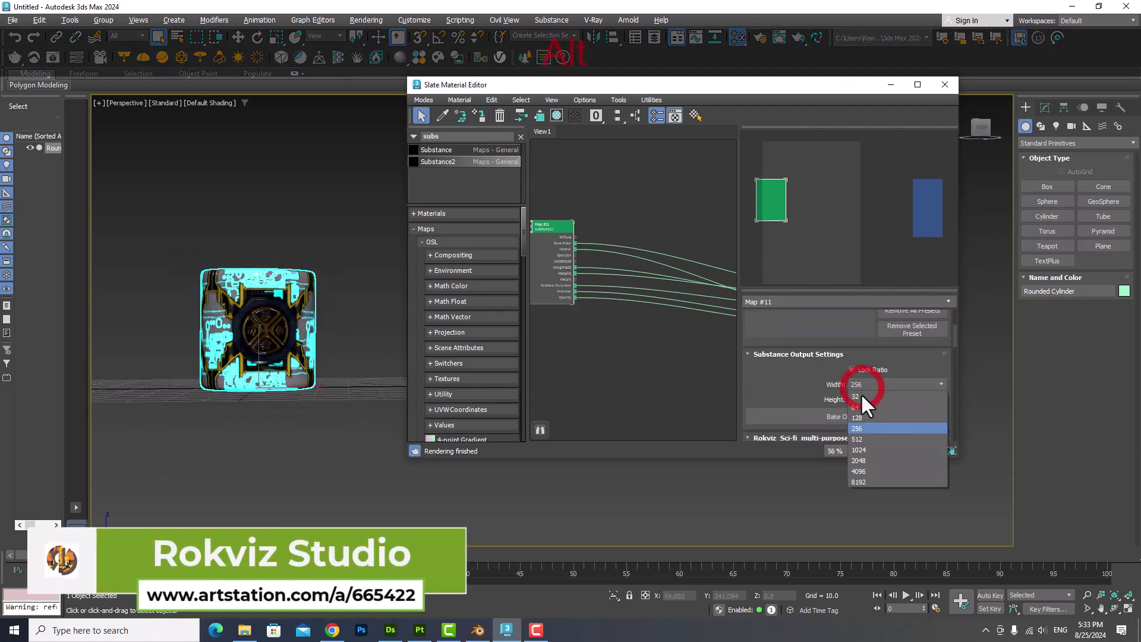
{"action": "left_click", "coordinate": [862, 461]}
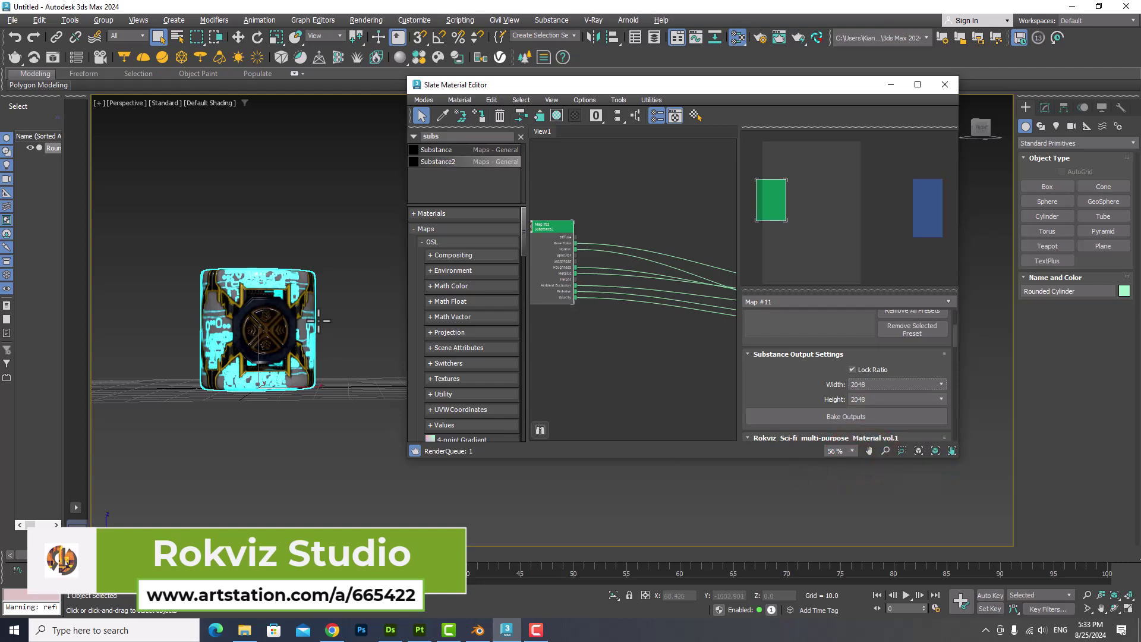
{"action": "scroll", "coordinate": [274, 326], "scroll_direction": "up", "scroll_amount": 5}
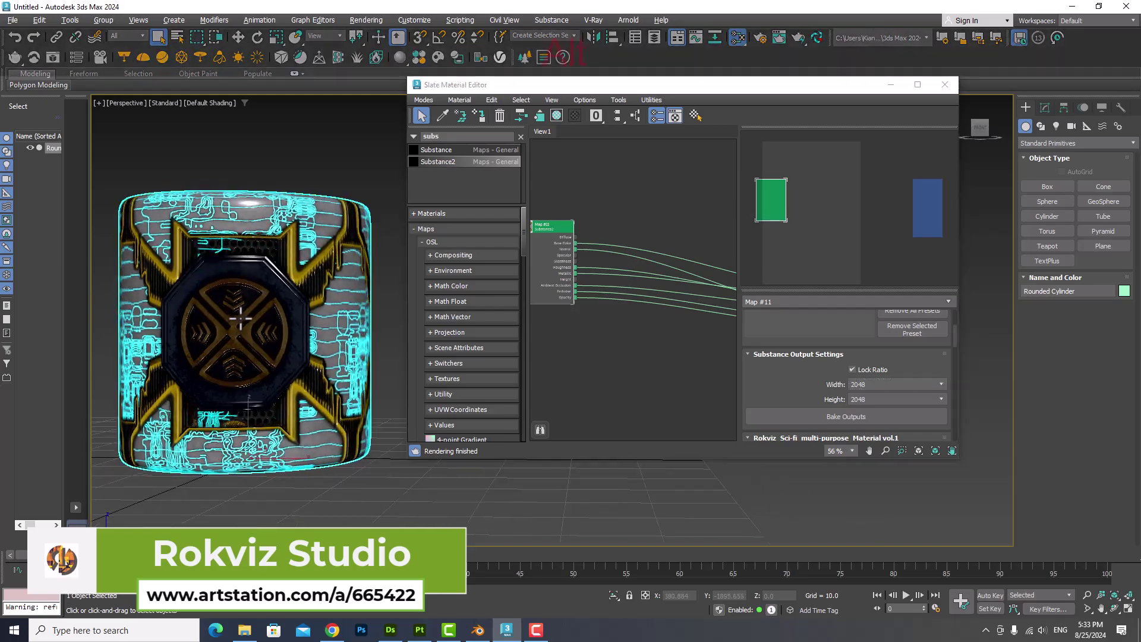
{"action": "mouse_move", "coordinate": [275, 326]}
{"action": "middle_mouse_down", "text": "alt"}
{"action": "mouse_move", "coordinate": [215, 303]}
{"action": "mouse_move", "coordinate": [270, 315]}
{"action": "middle_mouse_up", "text": "alt"}
{"action": "scroll", "coordinate": [271, 303], "scroll_direction": "down", "scroll_amount": 6}
{"action": "scroll", "coordinate": [270, 315], "scroll_direction": "up", "scroll_amount": 2}
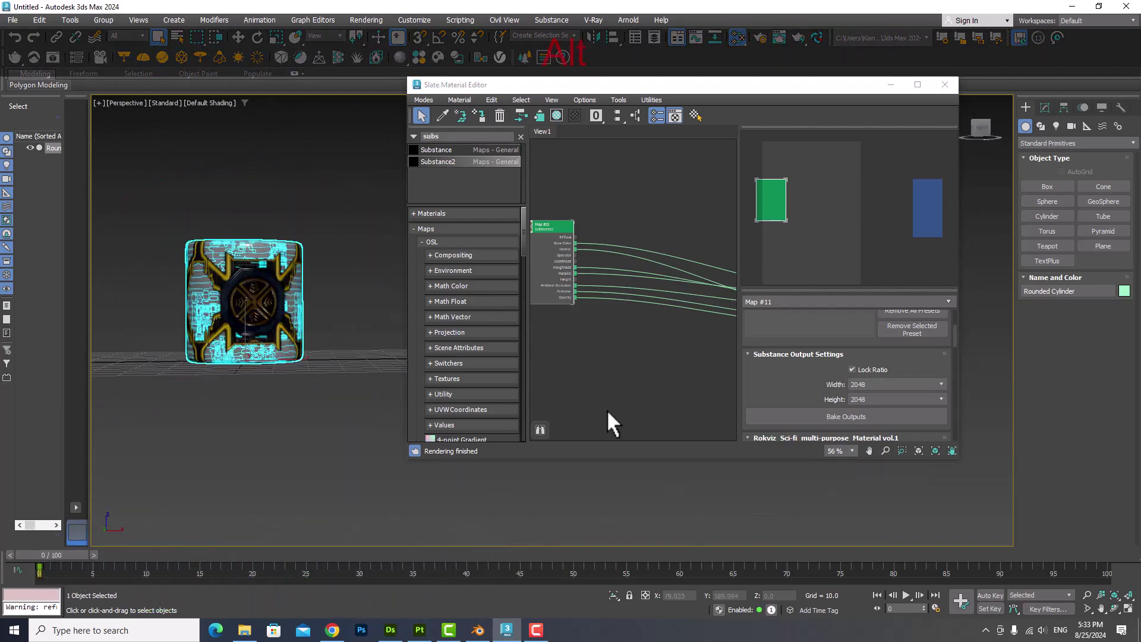
{"action": "scroll", "coordinate": [789, 373], "scroll_direction": "down", "scroll_amount": 2}
{"action": "scroll", "coordinate": [789, 373], "scroll_direction": "down", "scroll_amount": 2}
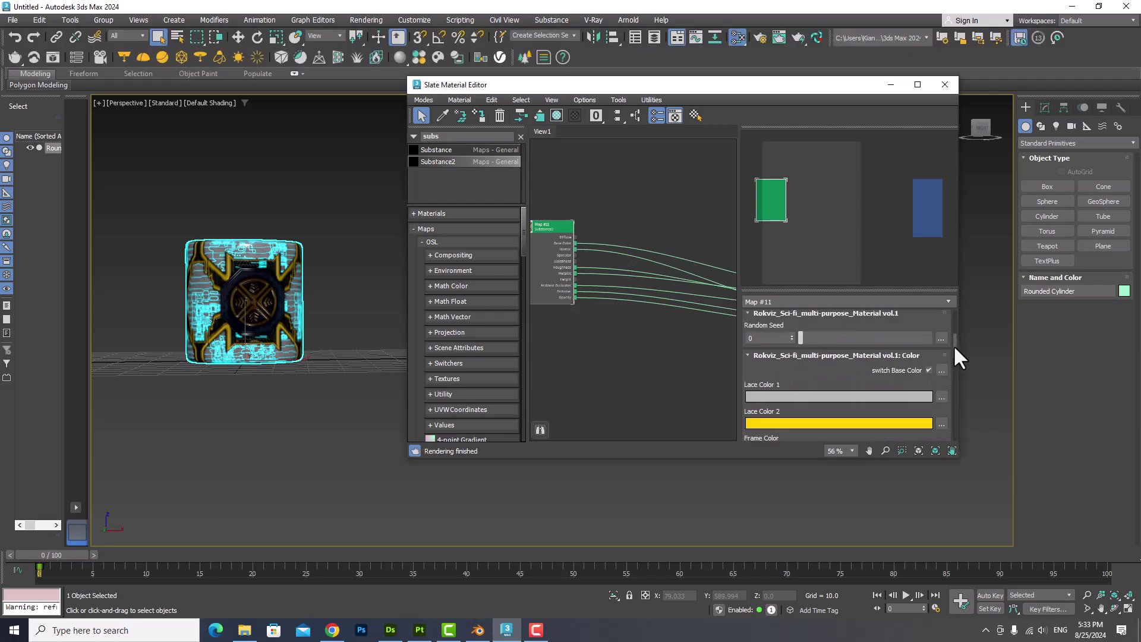
- Scroll the Map #11 parameters to the Switches rollout and uncheck switch LOGO
{"action": "scroll", "coordinate": [954, 348], "scroll_direction": "down", "scroll_amount": 2}
{"action": "scroll", "coordinate": [954, 356], "scroll_direction": "down", "scroll_amount": 1}
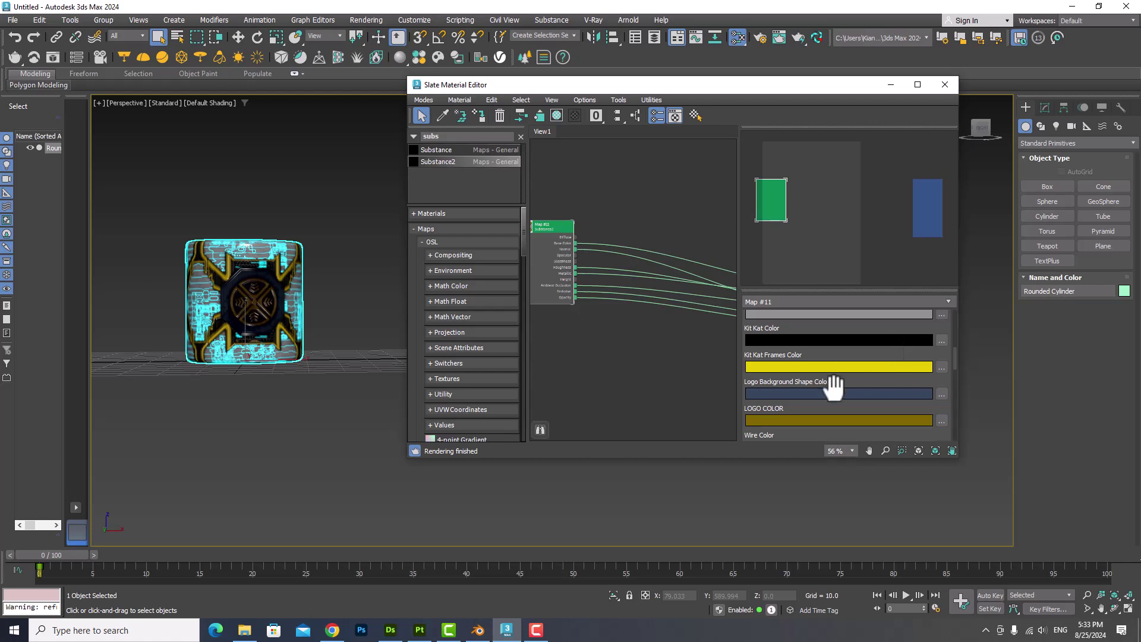
{"action": "left_click_drag", "start_coordinate": [952, 363], "coordinate": [947, 400]}
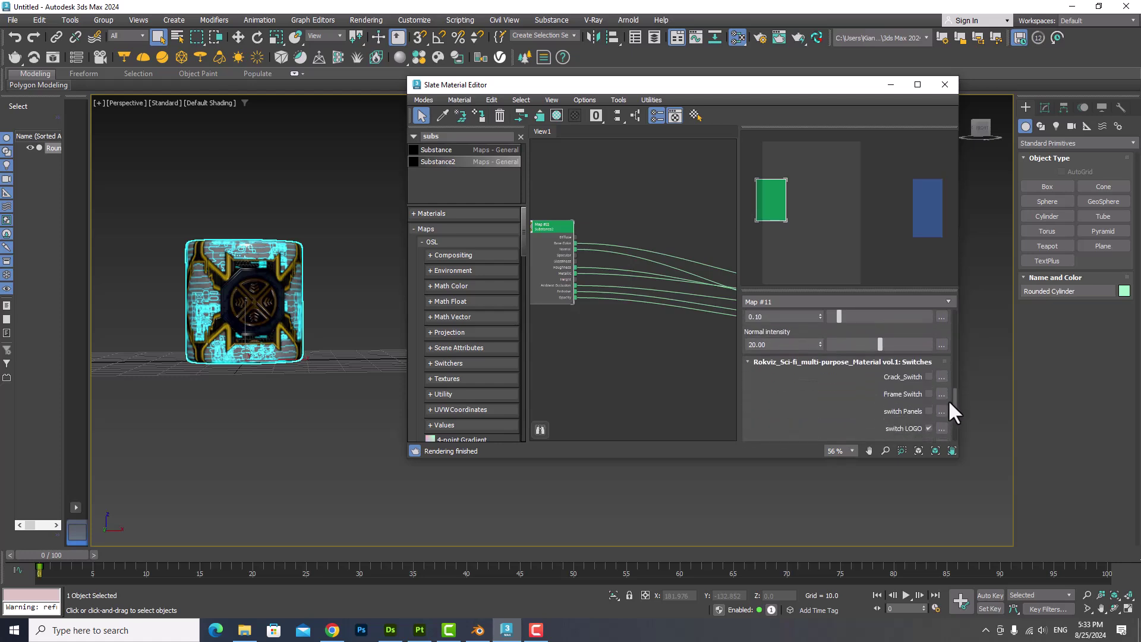
{"action": "scroll", "coordinate": [809, 388], "scroll_direction": "down", "scroll_amount": 1}
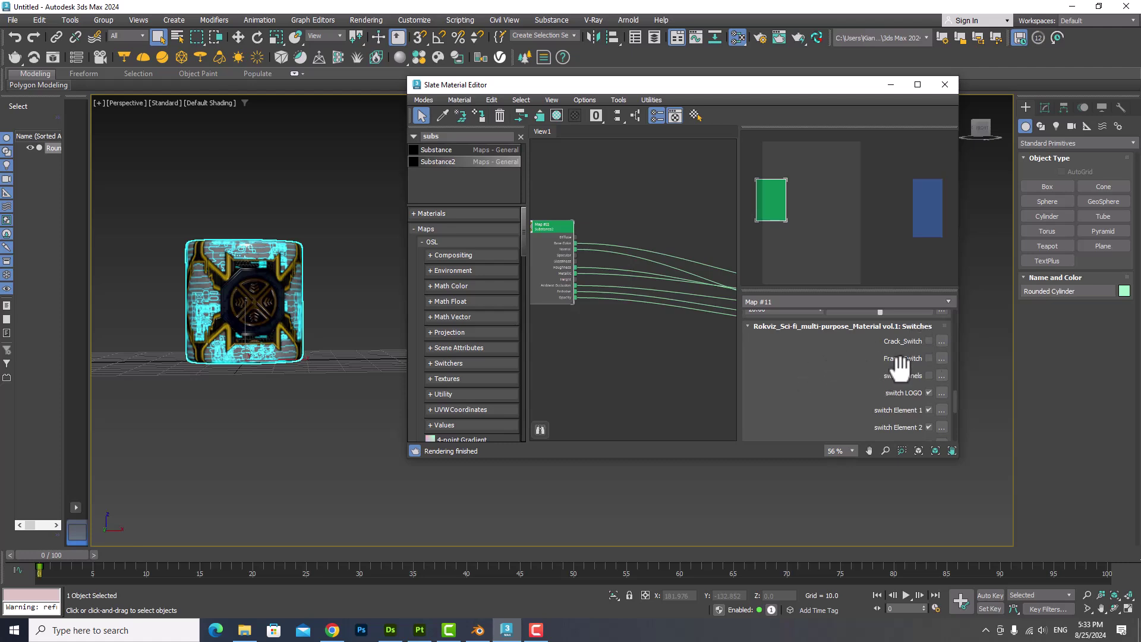
{"action": "scroll", "coordinate": [861, 371], "scroll_direction": "down", "scroll_amount": 1}
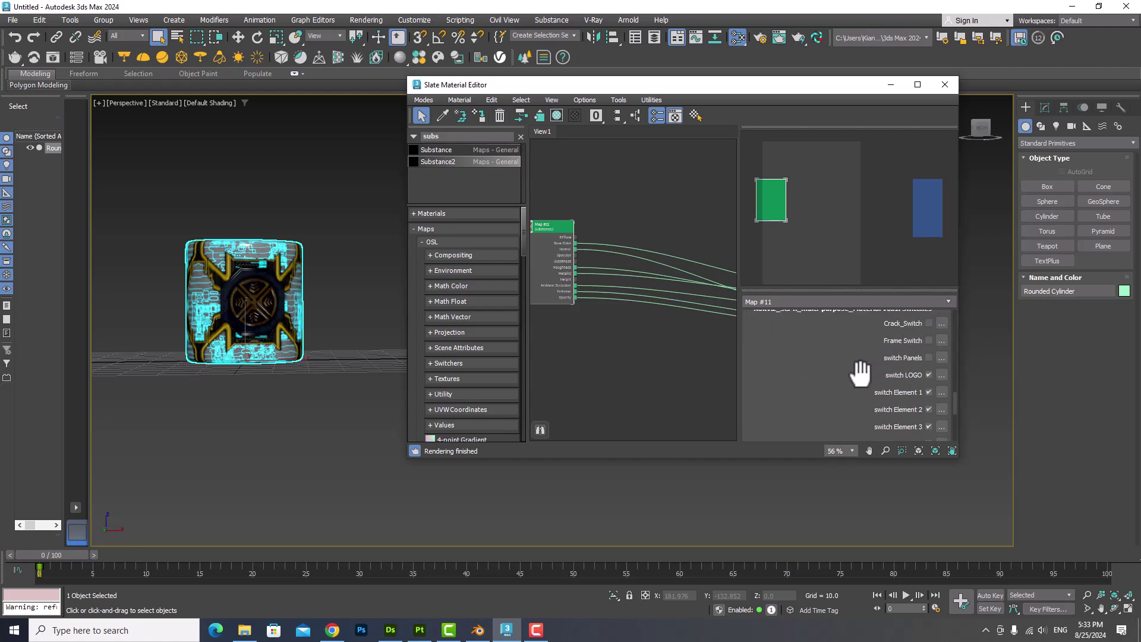
{"action": "left_click", "coordinate": [928, 375]}
- Scroll down through the remaining Map #11 parameters
{"action": "scroll", "coordinate": [267, 264], "scroll_direction": "up", "scroll_amount": 3}
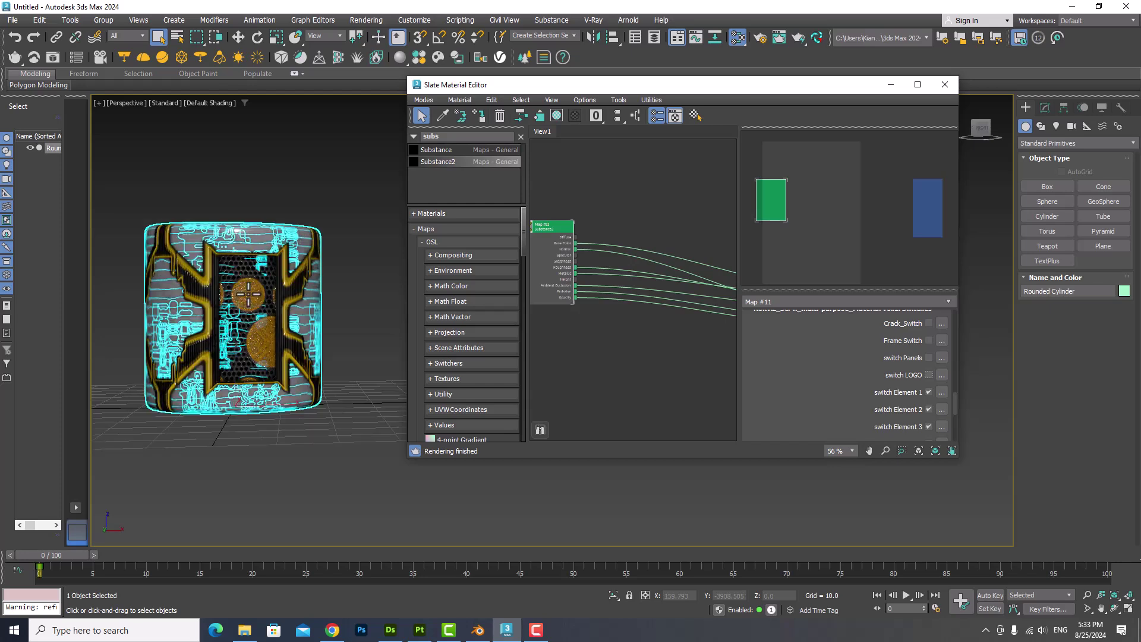
{"action": "scroll", "coordinate": [811, 377], "scroll_direction": "down", "scroll_amount": 1}
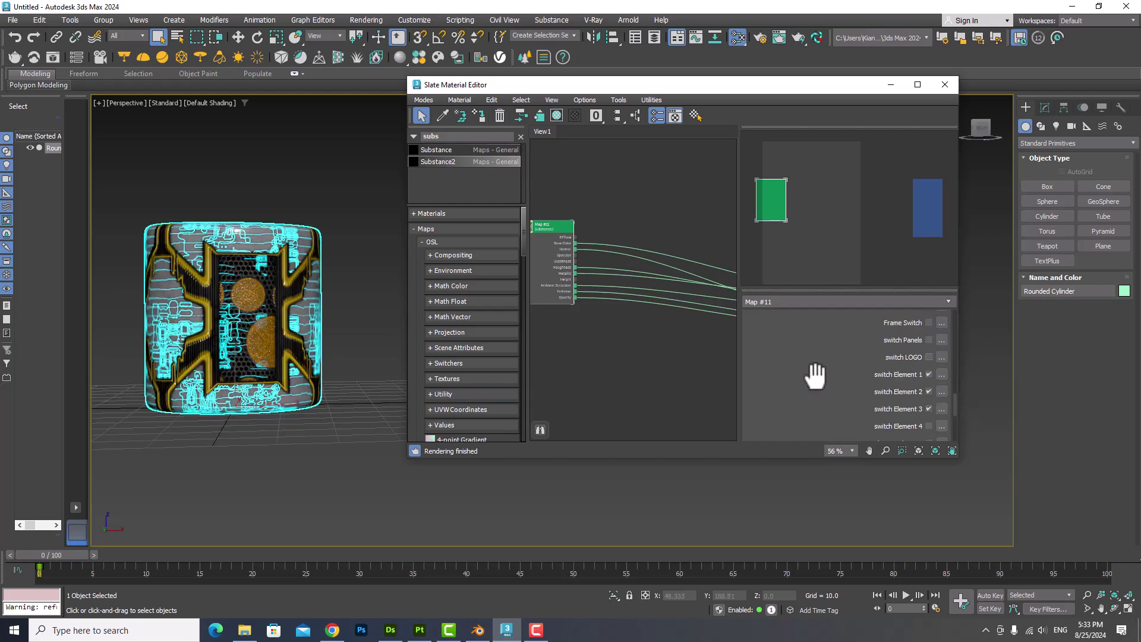
{"action": "scroll", "coordinate": [814, 375], "scroll_direction": "down", "scroll_amount": 1}
{"action": "scroll", "coordinate": [821, 373], "scroll_direction": "down", "scroll_amount": 1}
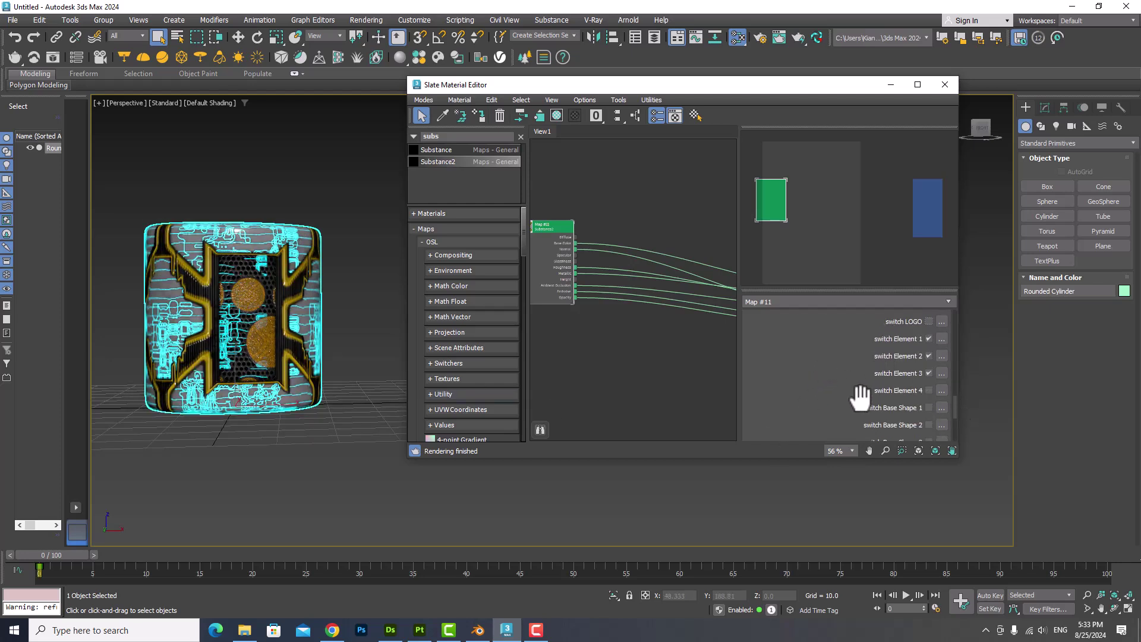
{"action": "scroll", "coordinate": [836, 392], "scroll_direction": "down", "scroll_amount": 2}
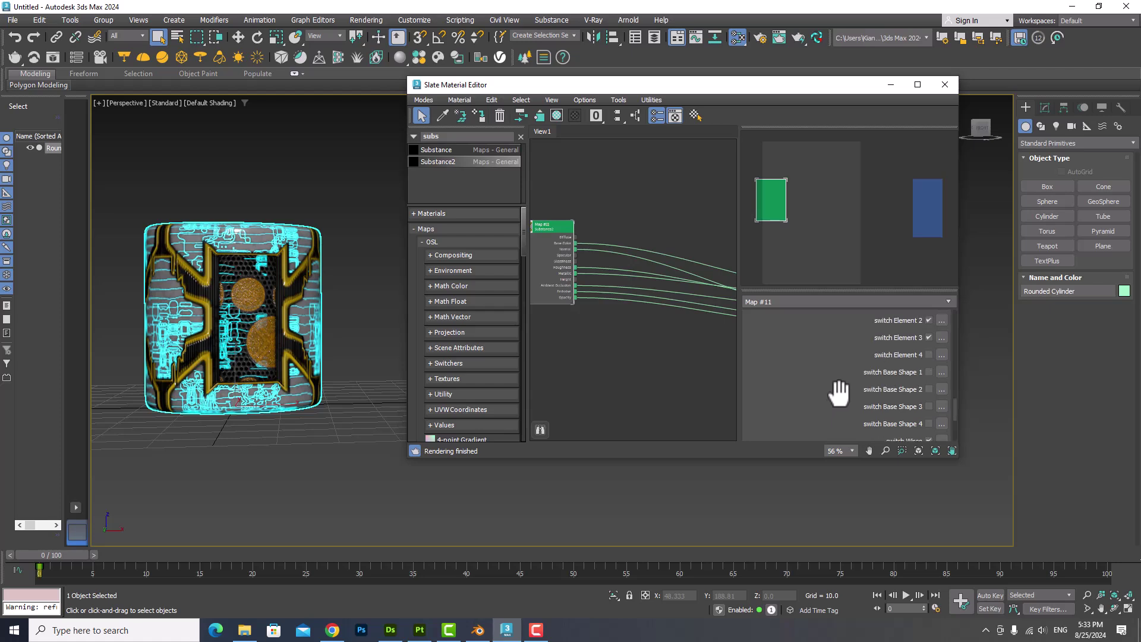
{"action": "scroll", "coordinate": [838, 392], "scroll_direction": "down", "scroll_amount": 2}
{"action": "scroll", "coordinate": [838, 393], "scroll_direction": "down", "scroll_amount": 3}
{"action": "scroll", "coordinate": [838, 390], "scroll_direction": "down", "scroll_amount": 2}
{"action": "scroll", "coordinate": [832, 368], "scroll_direction": "down", "scroll_amount": 3}
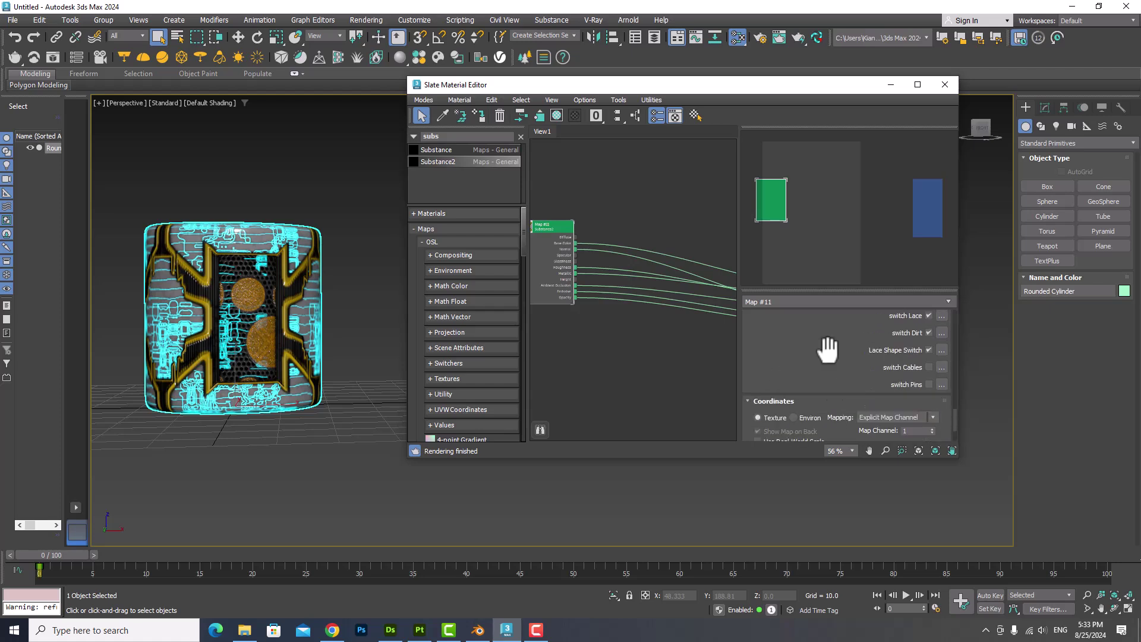
{"action": "scroll", "coordinate": [826, 353], "scroll_direction": "down", "scroll_amount": 2}
{"action": "scroll", "coordinate": [817, 350], "scroll_direction": "down", "scroll_amount": 2}
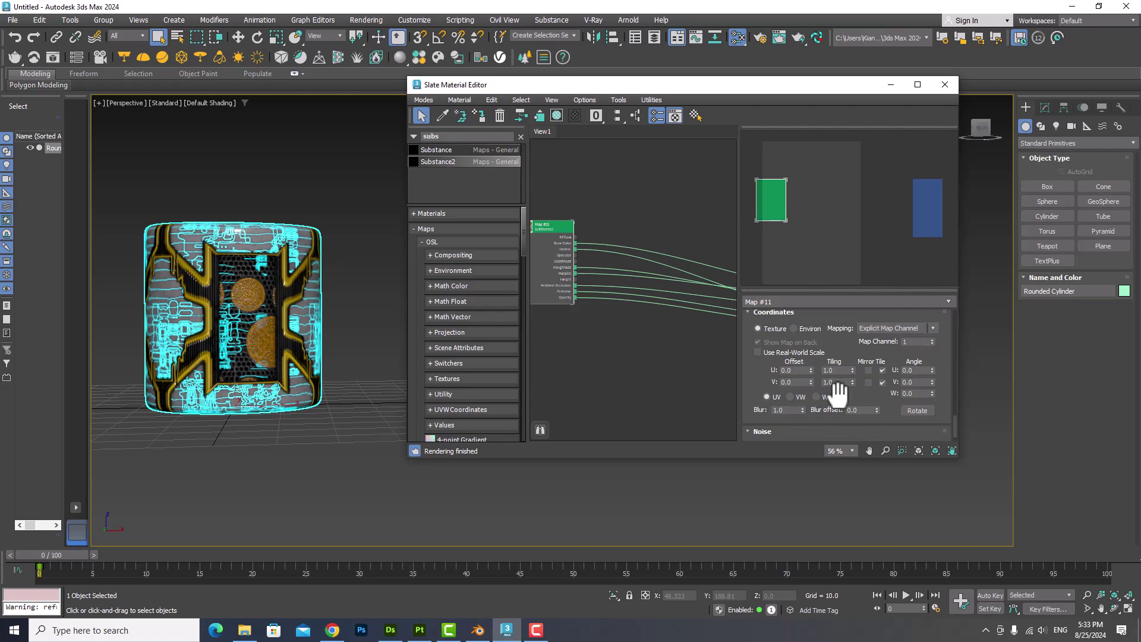
{"action": "scroll", "coordinate": [764, 394], "scroll_direction": "down", "scroll_amount": 2}
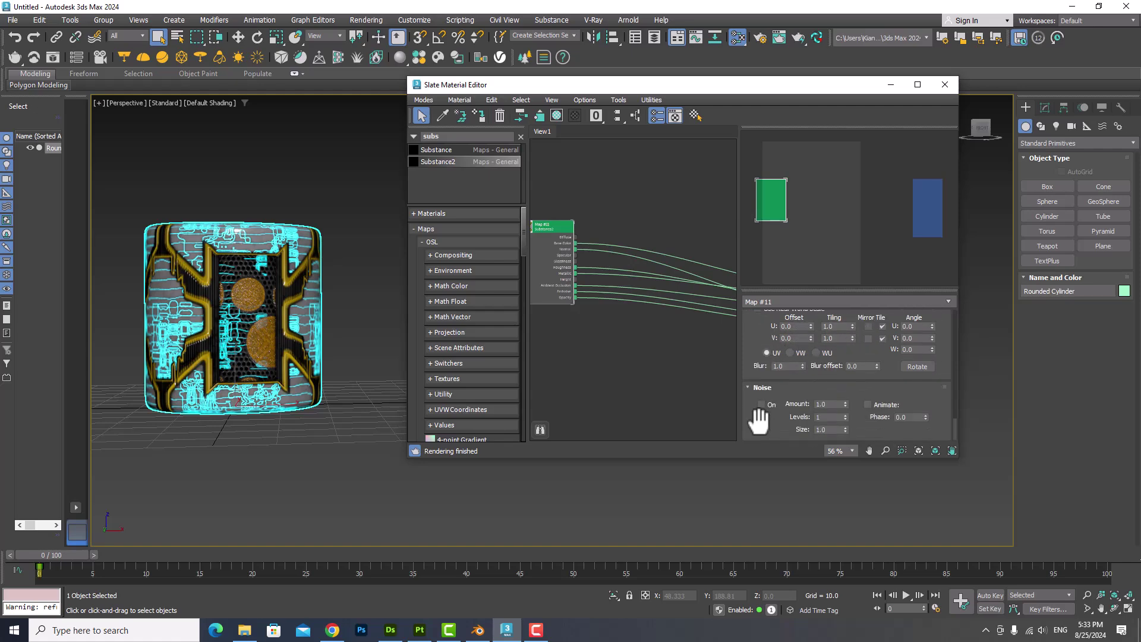
{"action": "scroll", "coordinate": [253, 302], "scroll_direction": "up", "scroll_amount": 3}
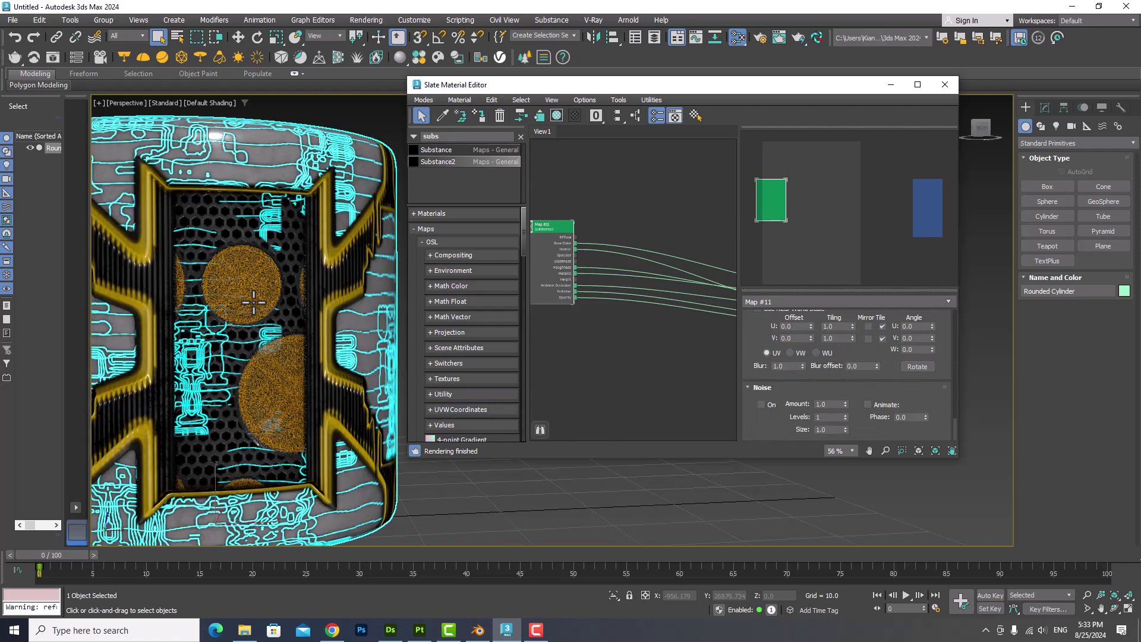
{"action": "scroll", "coordinate": [252, 301], "scroll_direction": "down", "scroll_amount": 5}
{"action": "scroll", "coordinate": [260, 307], "scroll_direction": "down", "scroll_amount": 1}
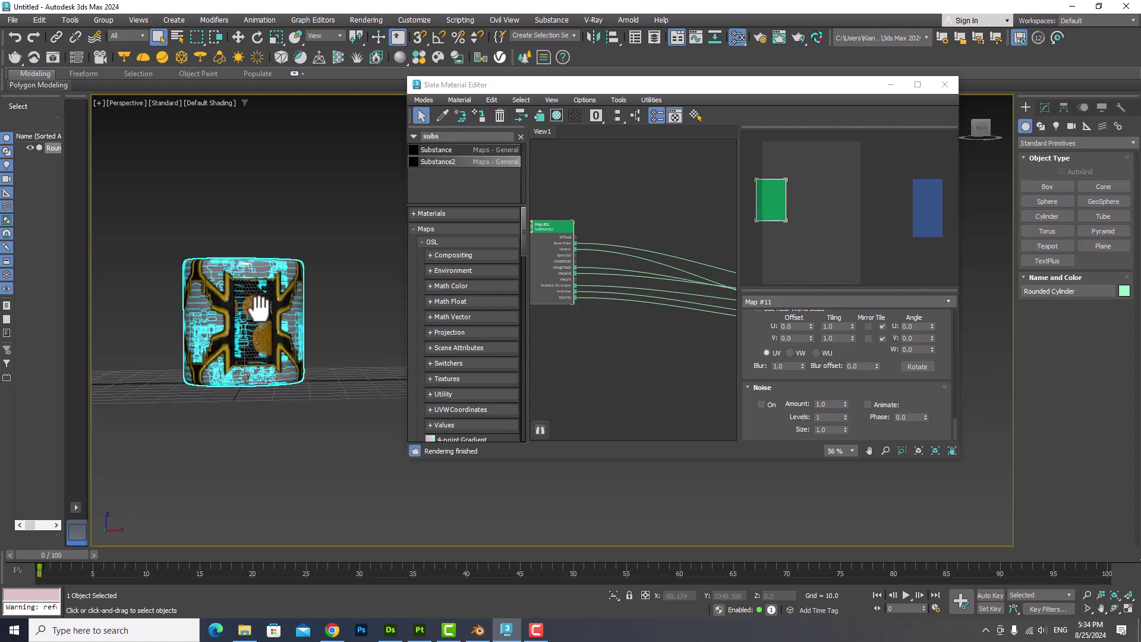
- Switch from 3ds Max to Painter, zoom on the character, then drag the sbsar into Painter
{"action": "left_click", "coordinate": [1072, 12]}
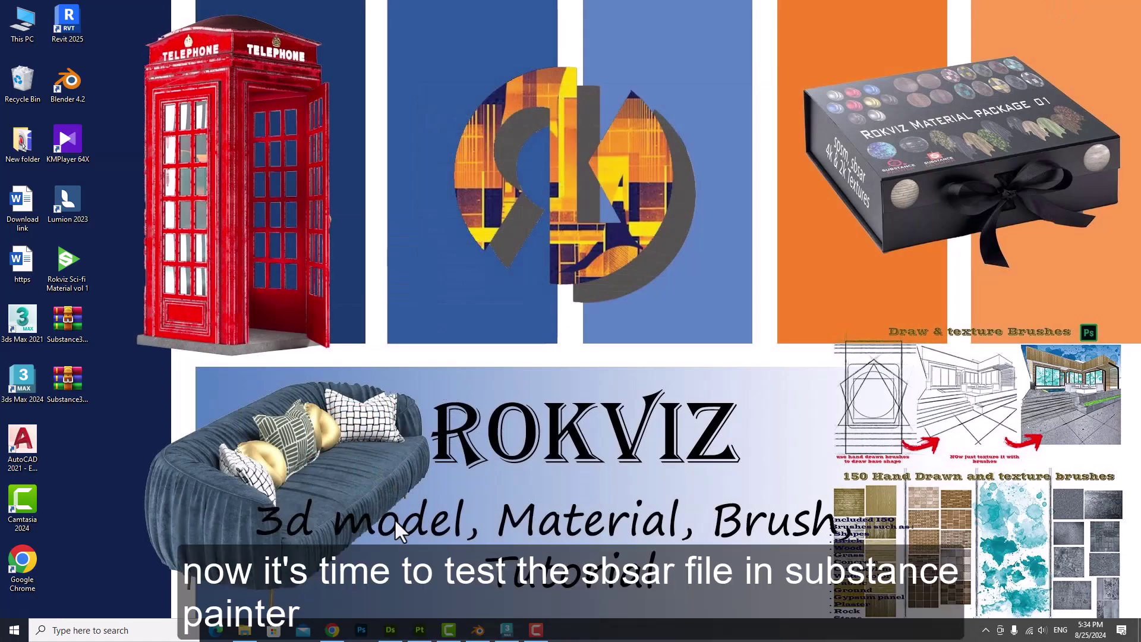
{"action": "left_click", "coordinate": [419, 629]}
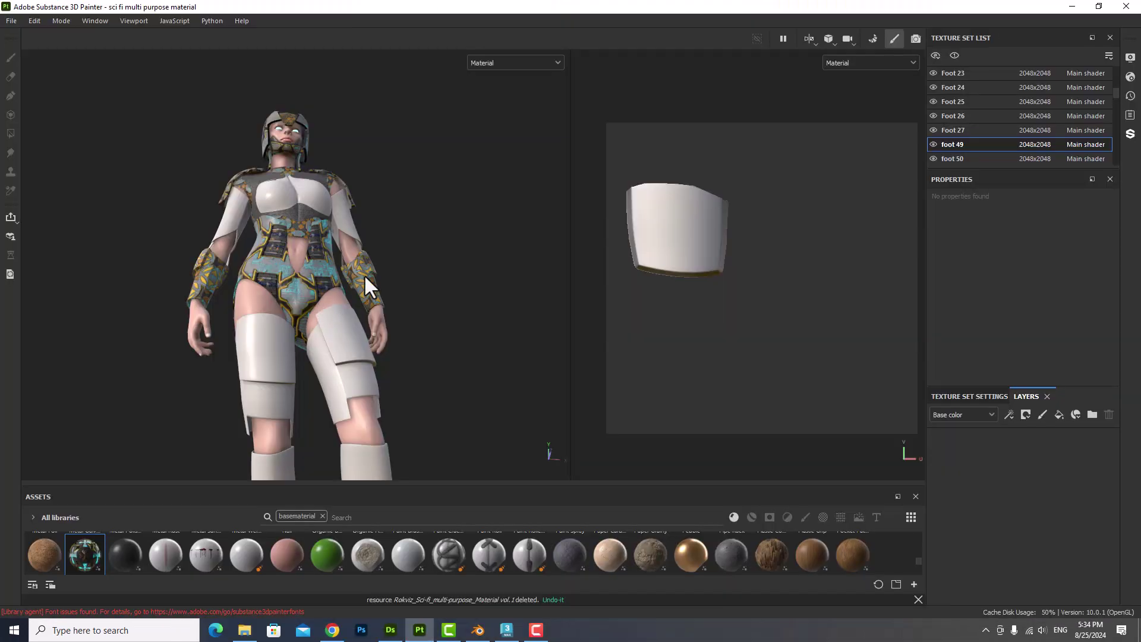
{"action": "scroll", "coordinate": [294, 237], "scroll_direction": "up", "scroll_amount": 1}
{"action": "scroll", "coordinate": [308, 225], "scroll_direction": "up", "scroll_amount": 1}
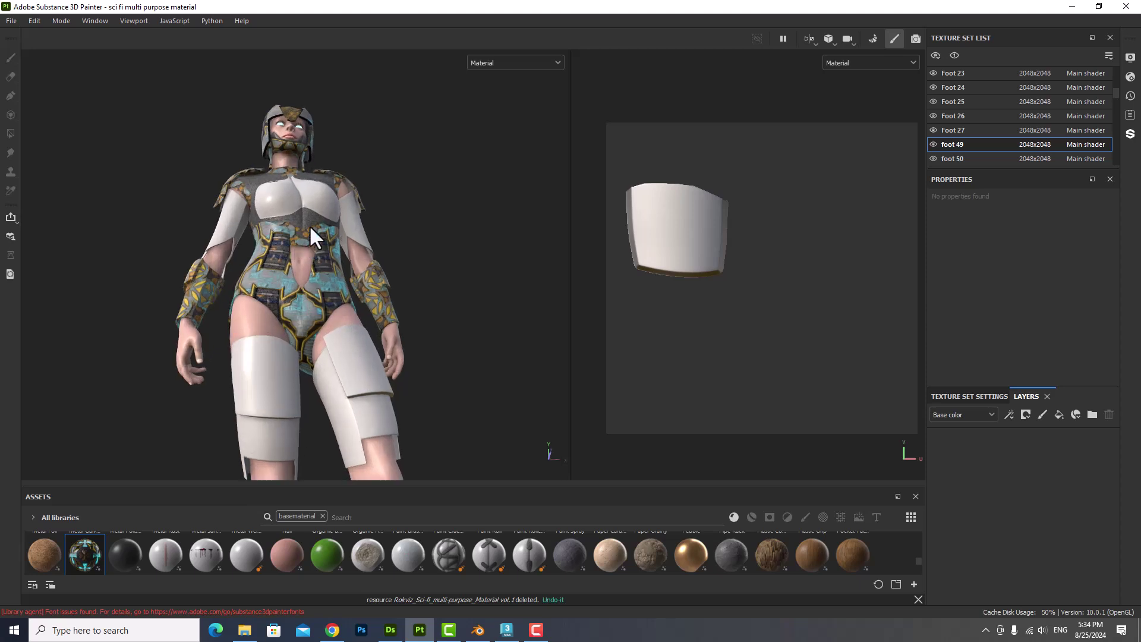
{"action": "scroll", "coordinate": [322, 219], "scroll_direction": "up", "scroll_amount": 1}
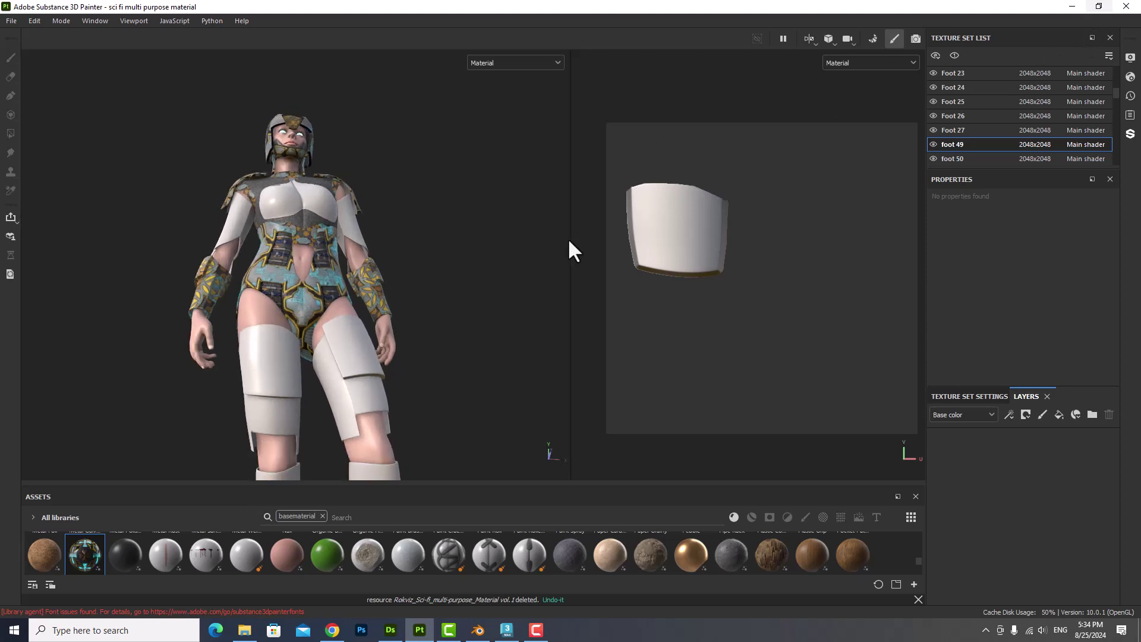
{"action": "left_click", "coordinate": [1073, 6]}
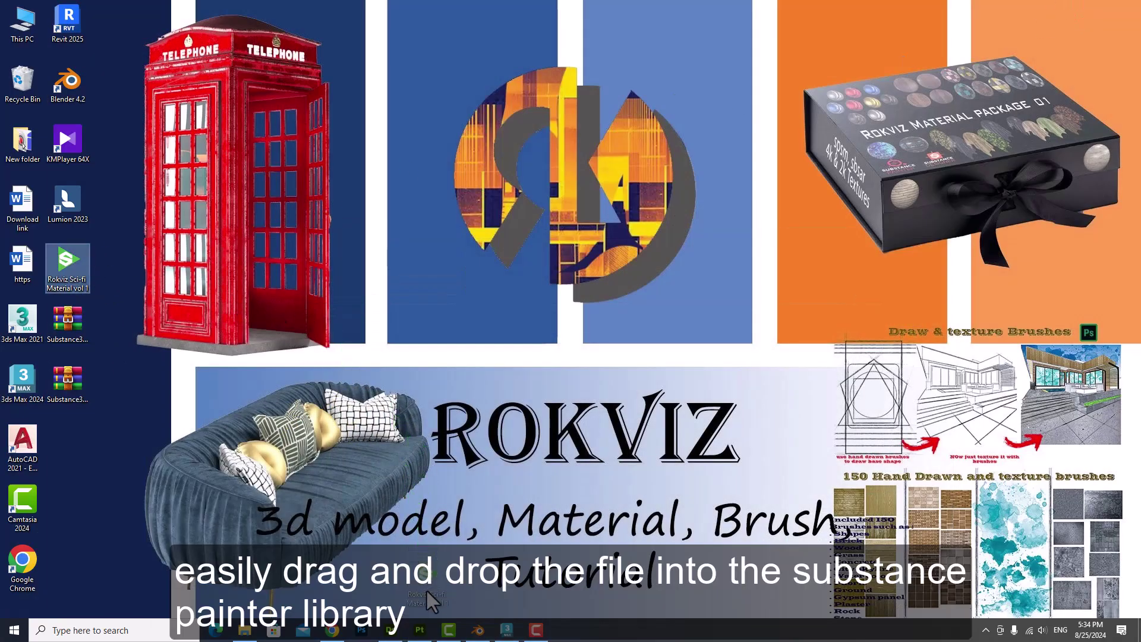
{"action": "left_click_drag", "start_coordinate": [427, 590], "coordinate": [426, 550]}
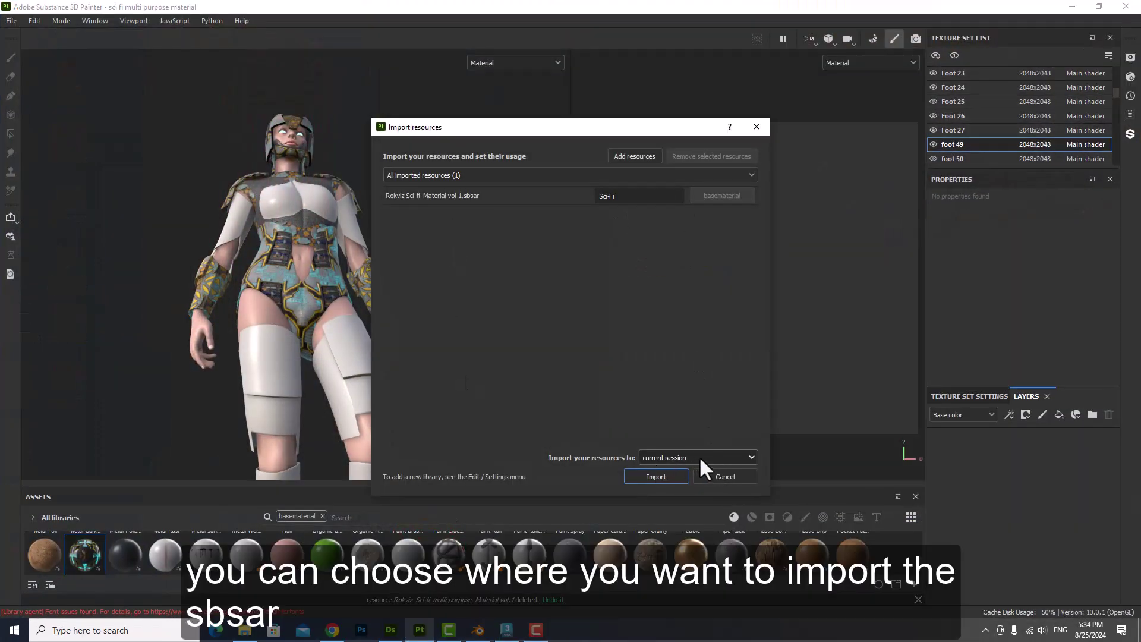
- Import Rokviz Sci-fi Material vol 1.sbsar with the destination set to current session
{"action": "left_click", "coordinate": [699, 455]}
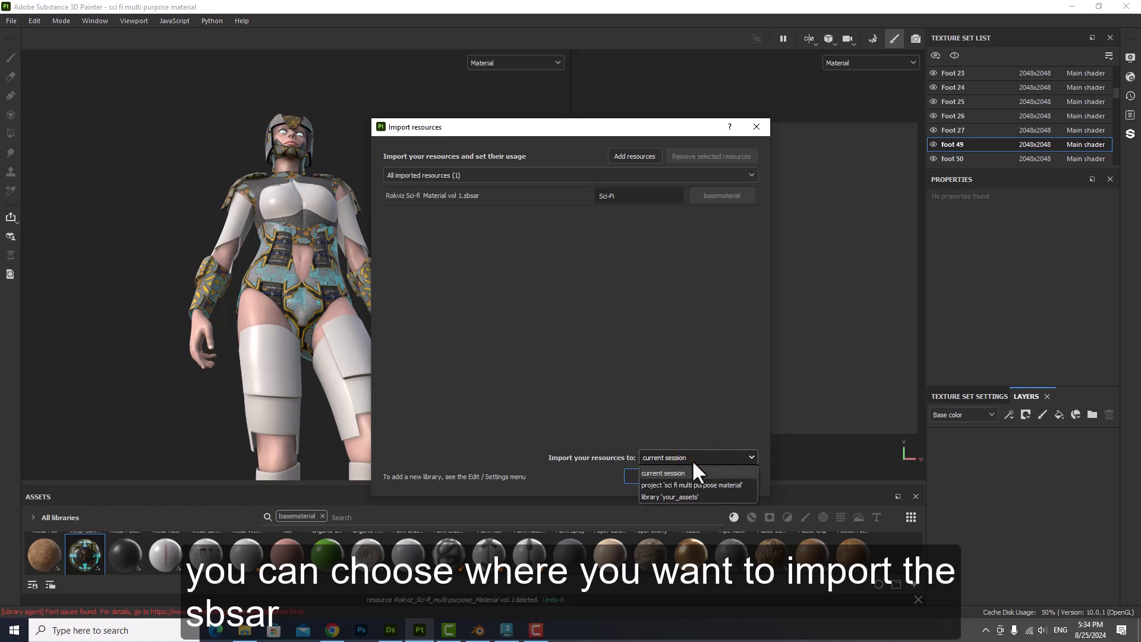
{"action": "left_click", "coordinate": [661, 471]}
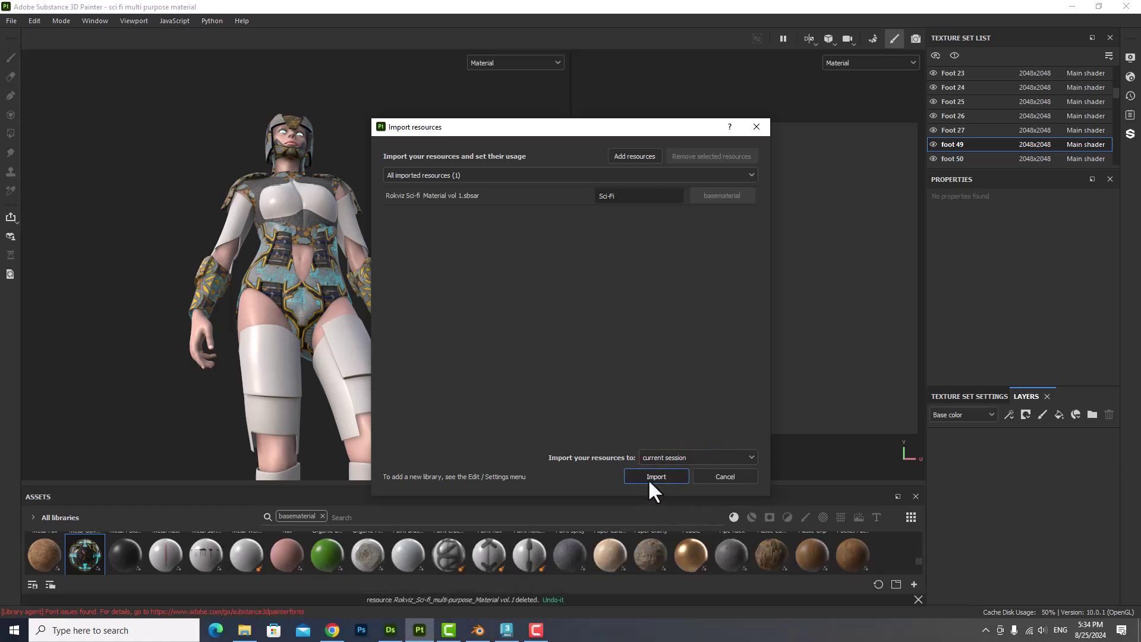
{"action": "left_click", "coordinate": [649, 479]}
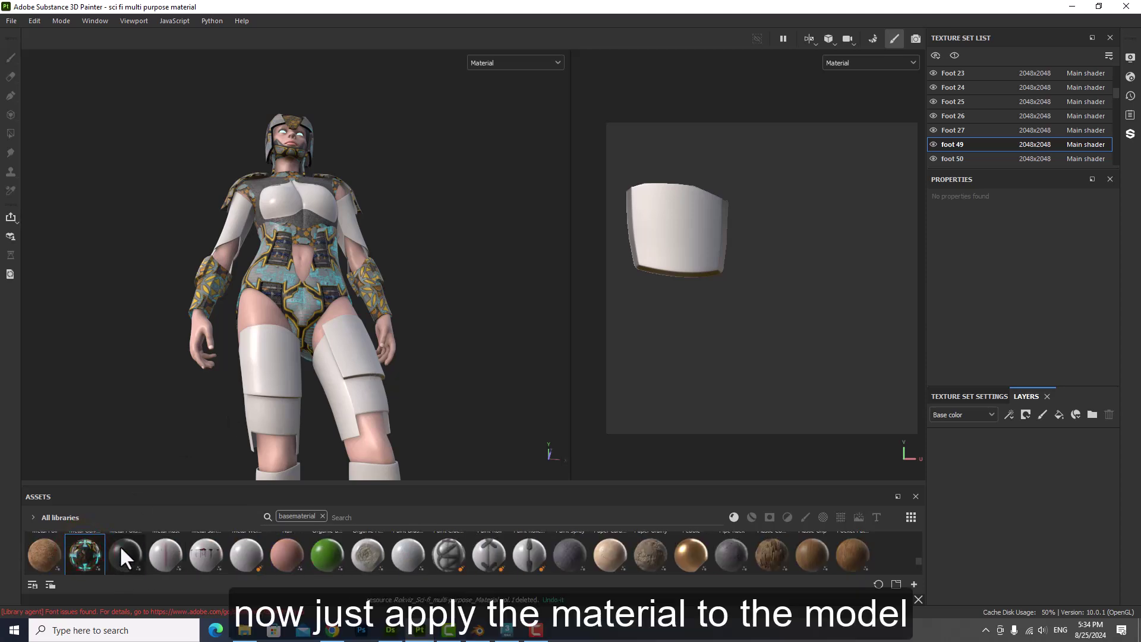
{"action": "mouse_move", "coordinate": [84, 554]}
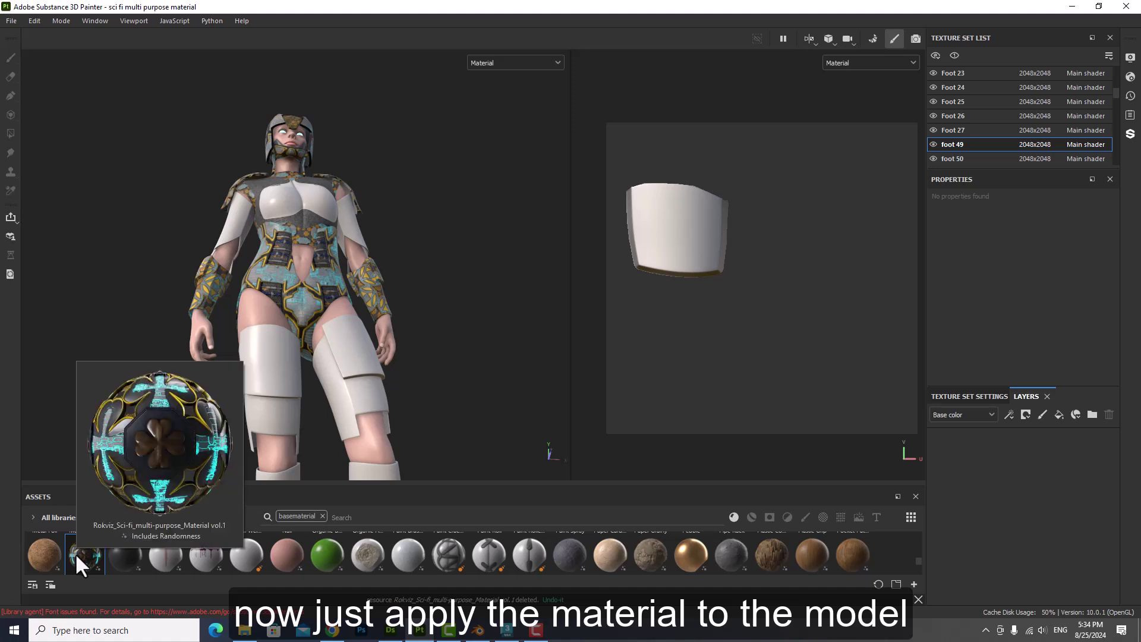
- Drag the Sci-fi material from Assets onto the thigh armour mesh
{"action": "left_click_drag", "start_coordinate": [76, 556], "coordinate": [278, 361]}
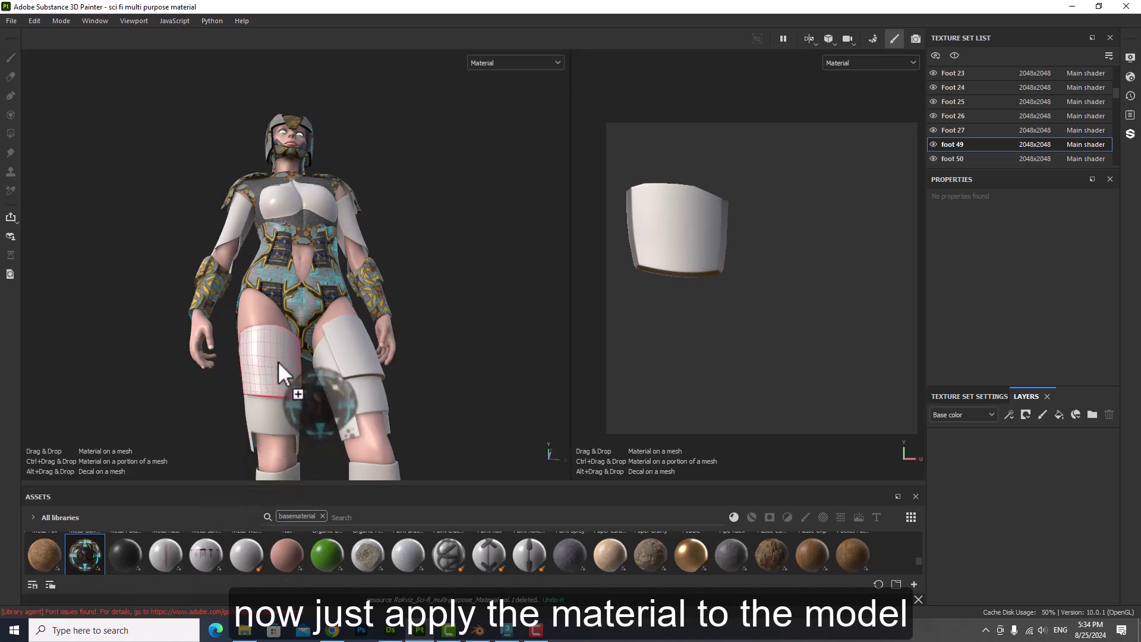
{"action": "left_click_drag", "start_coordinate": [278, 361], "coordinate": [278, 361]}
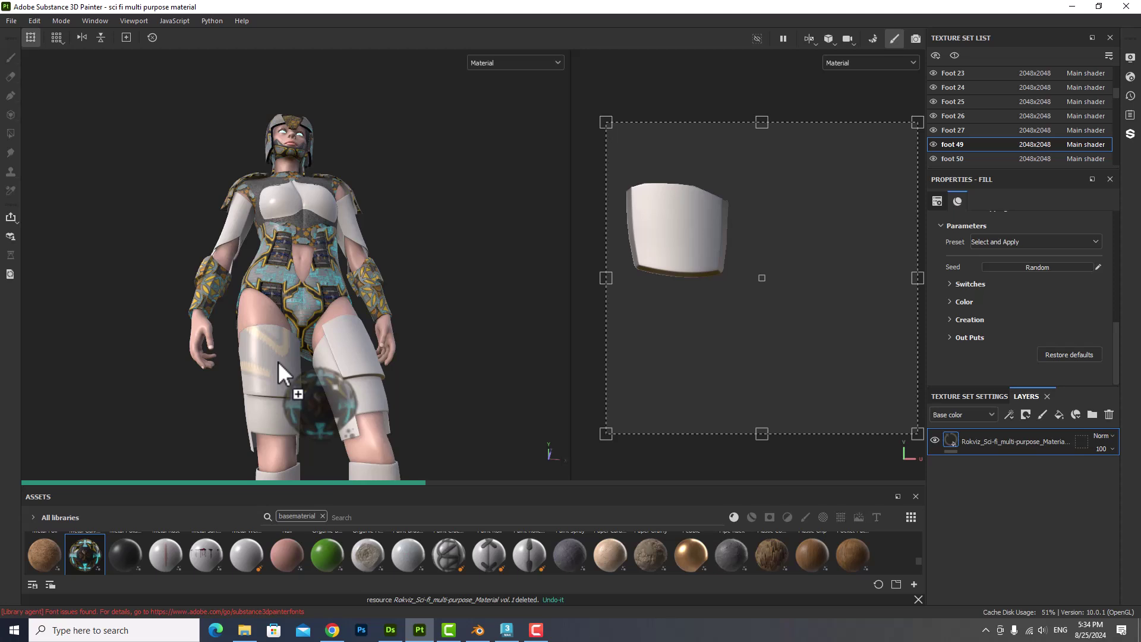
{"action": "left_click_drag", "start_coordinate": [278, 361], "coordinate": [285, 361]}
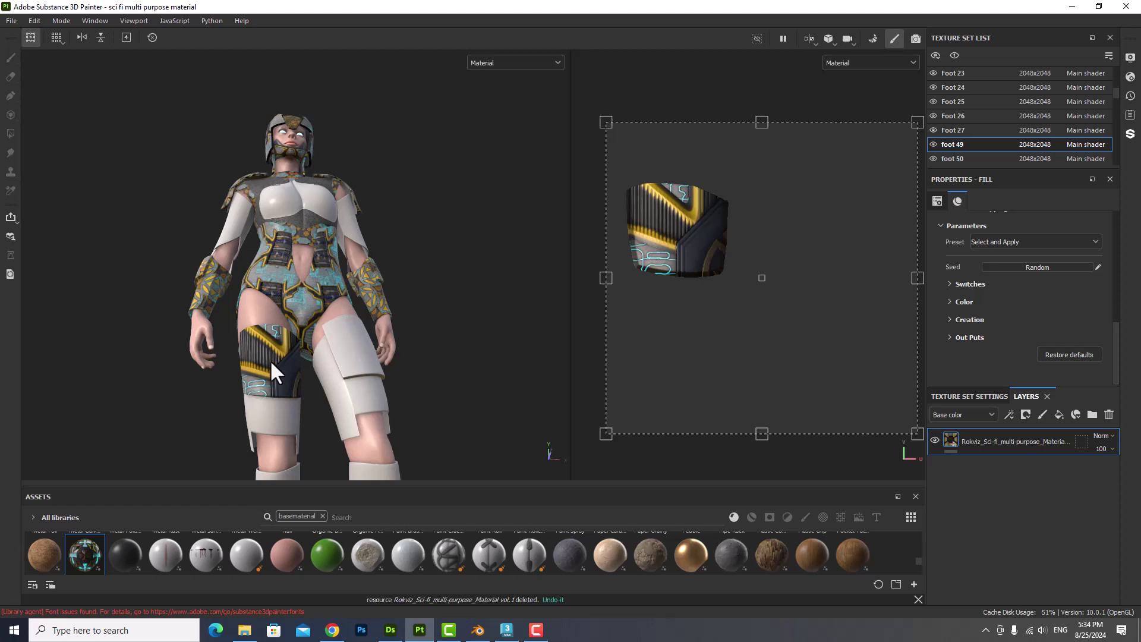
{"action": "left_click_drag", "start_coordinate": [273, 372], "coordinate": [276, 348], "text": "alt"}
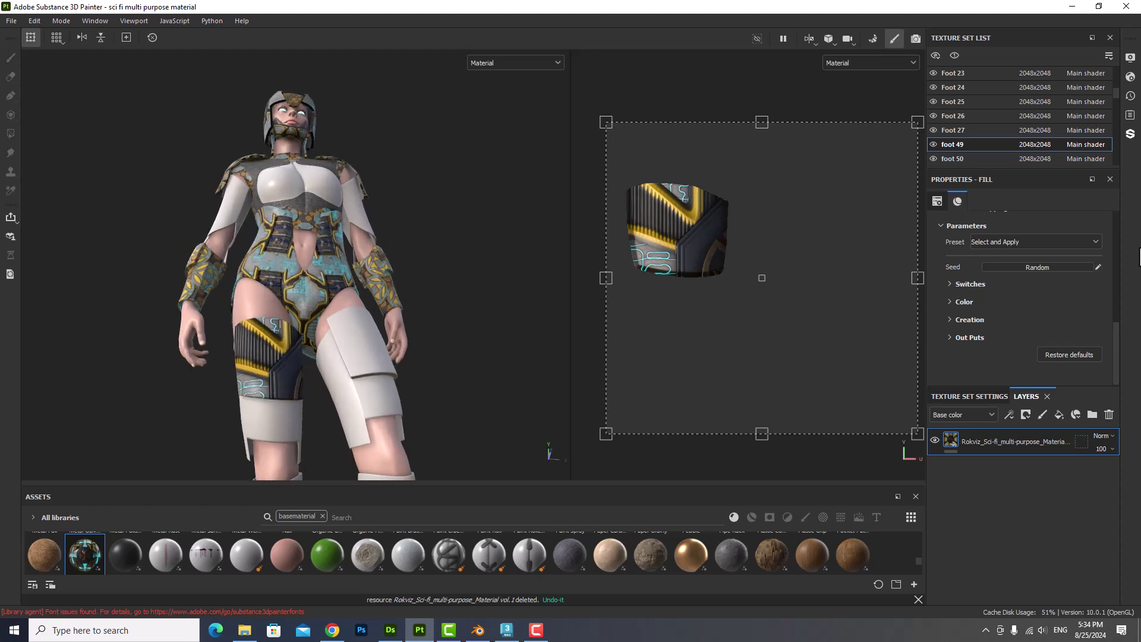
{"action": "left_click_drag", "start_coordinate": [1115, 350], "coordinate": [1122, 247]}
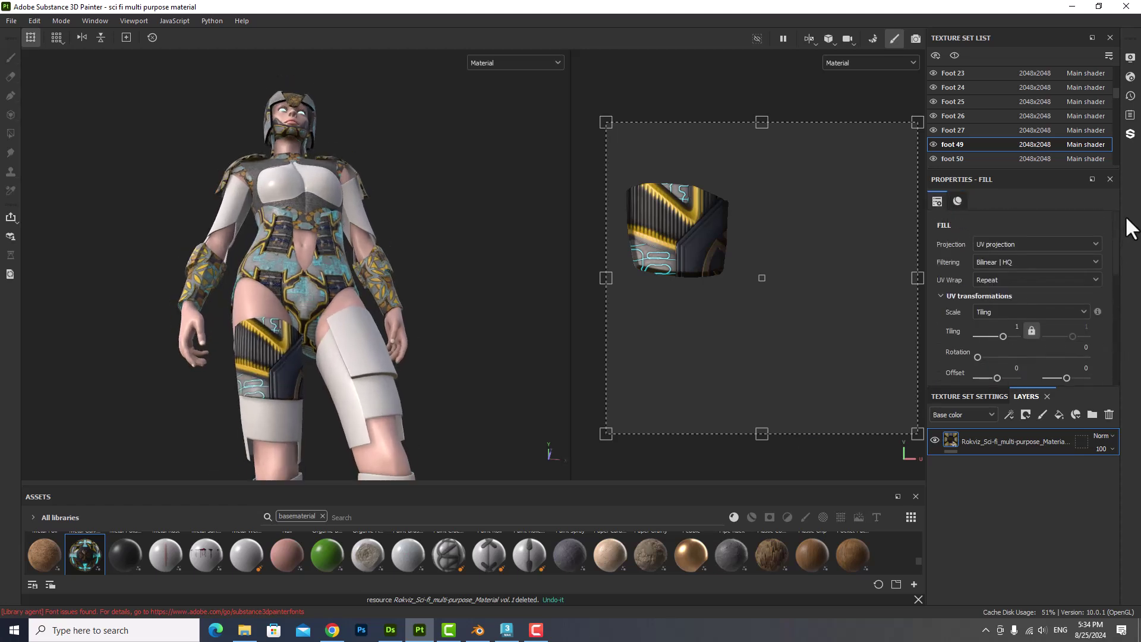
- Set the fill layer's UV Tiling to 6 and zoom in on the thigh armour
{"action": "double_click", "coordinate": [1012, 327]}
{"action": "type", "text": "6"}
{"action": "key", "text": "Return"}
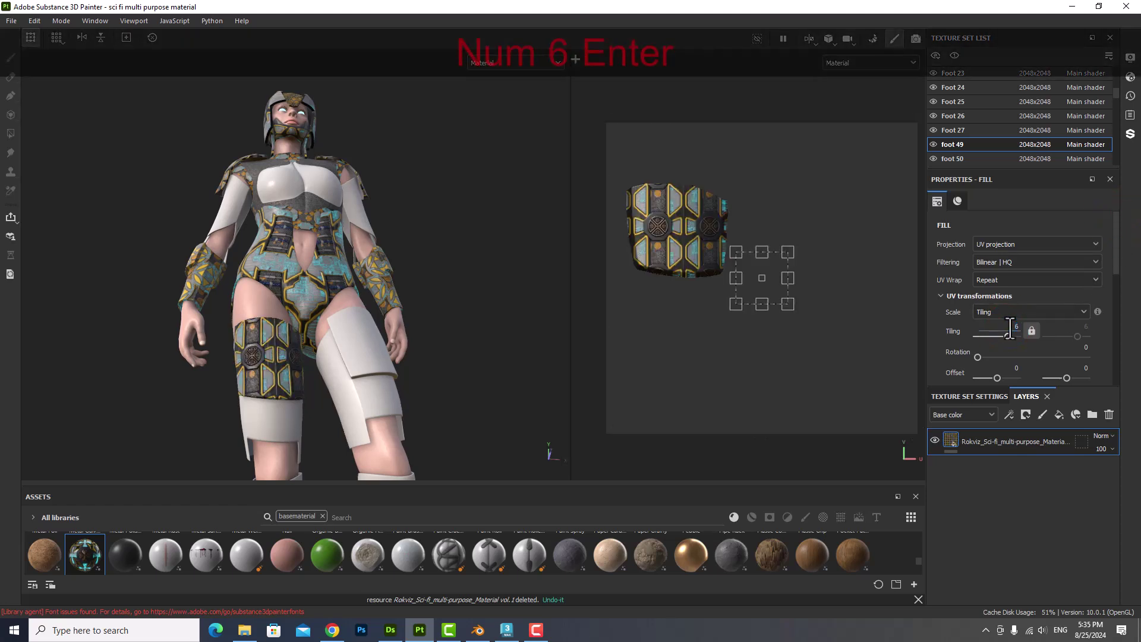
{"action": "scroll", "coordinate": [294, 372], "scroll_direction": "up", "scroll_amount": 2}
{"action": "scroll", "coordinate": [286, 368], "scroll_direction": "up", "scroll_amount": 2}
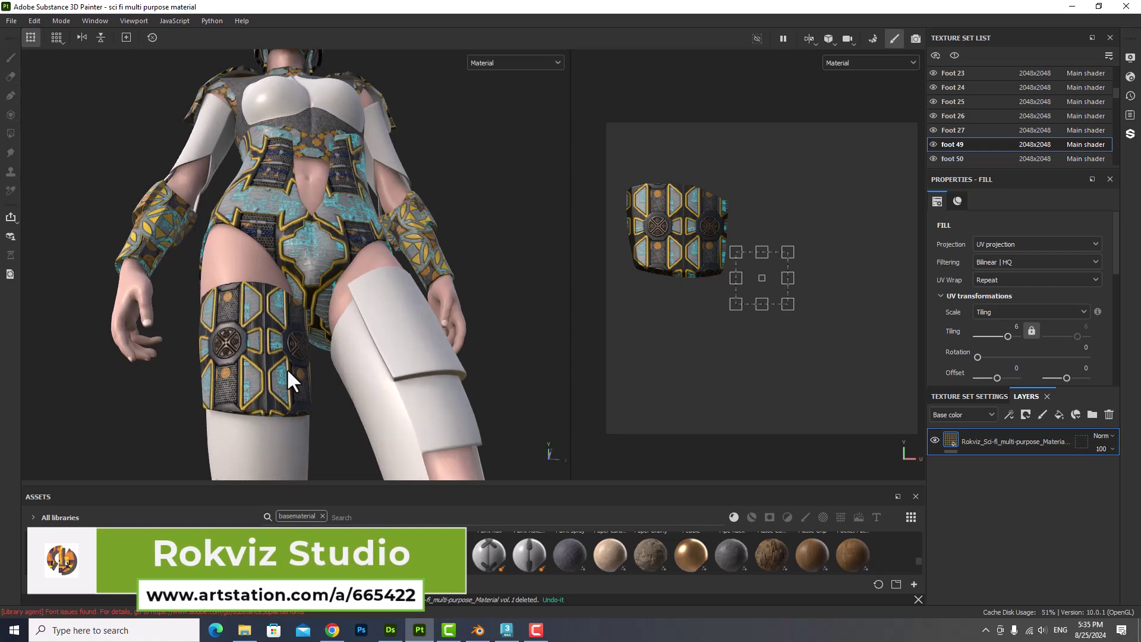
{"action": "left_click_drag", "start_coordinate": [281, 374], "coordinate": [262, 369], "text": "alt"}
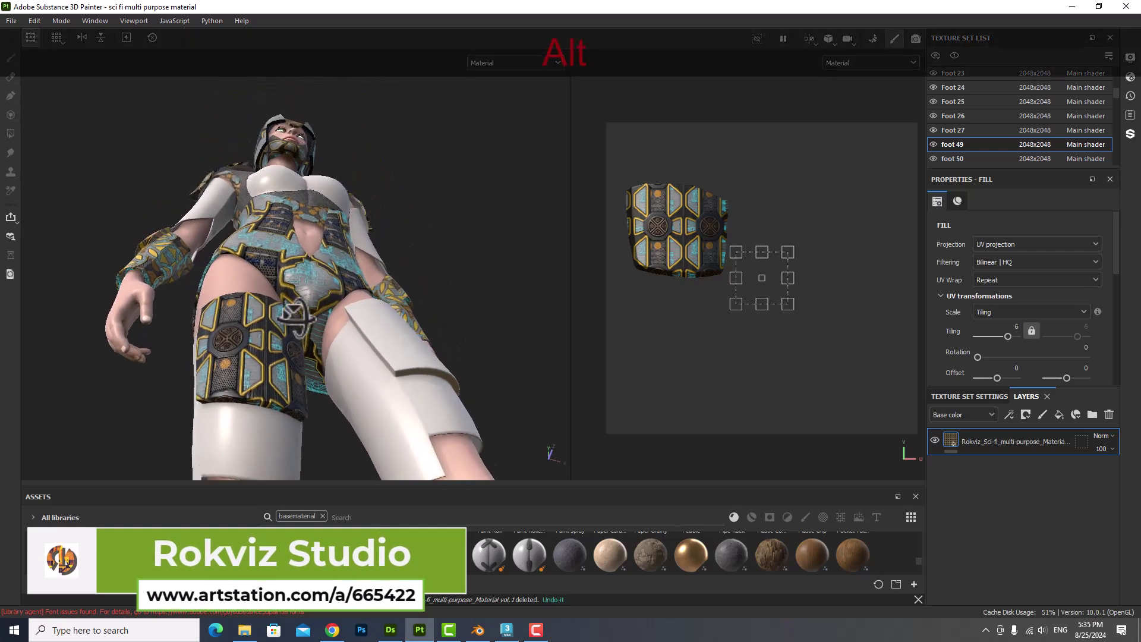
{"action": "scroll", "coordinate": [263, 369], "scroll_direction": "up", "scroll_amount": 1}
{"action": "scroll", "coordinate": [264, 370], "scroll_direction": "up", "scroll_amount": 1}
{"action": "scroll", "coordinate": [265, 373], "scroll_direction": "up", "scroll_amount": 1}
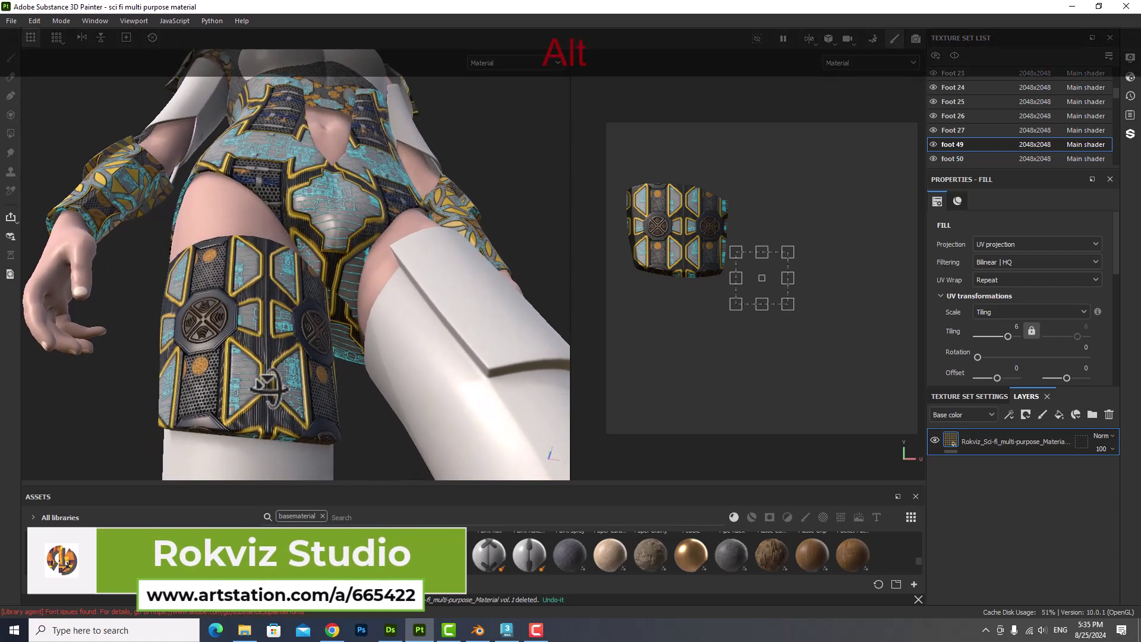
{"action": "scroll", "coordinate": [268, 380], "scroll_direction": "up", "scroll_amount": 1}
{"action": "scroll", "coordinate": [264, 374], "scroll_direction": "up", "scroll_amount": 1}
{"action": "left_click_drag", "start_coordinate": [264, 374], "coordinate": [257, 374], "text": "alt"}
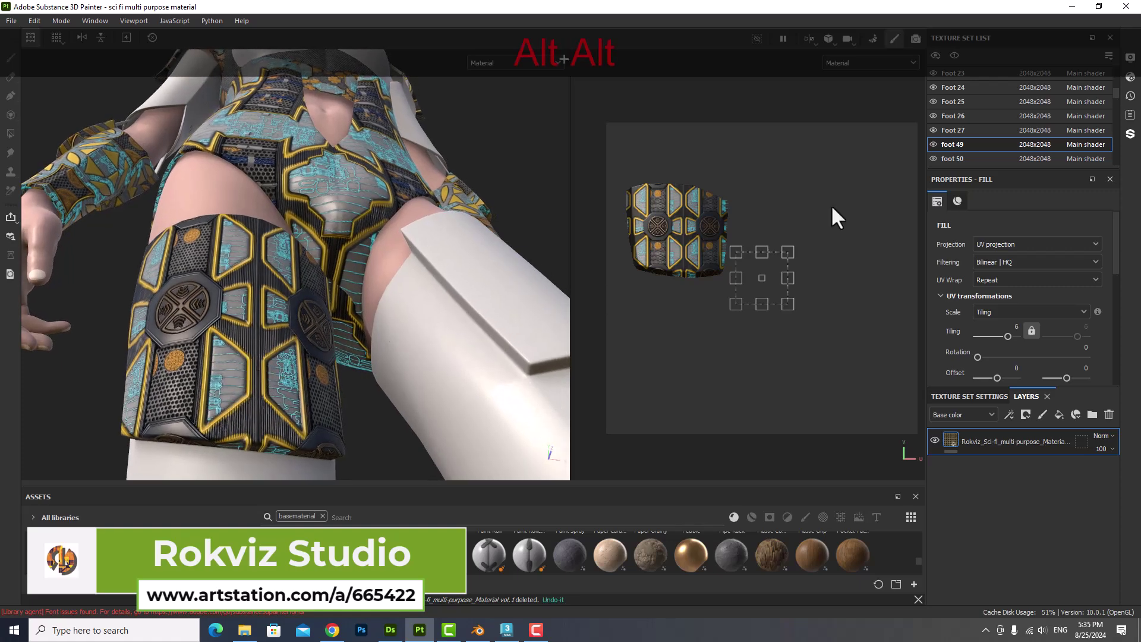
- Switch the shader in Shader Settings to pbr-metal-rough-with-alpha-blending
{"action": "left_click", "coordinate": [1130, 77]}
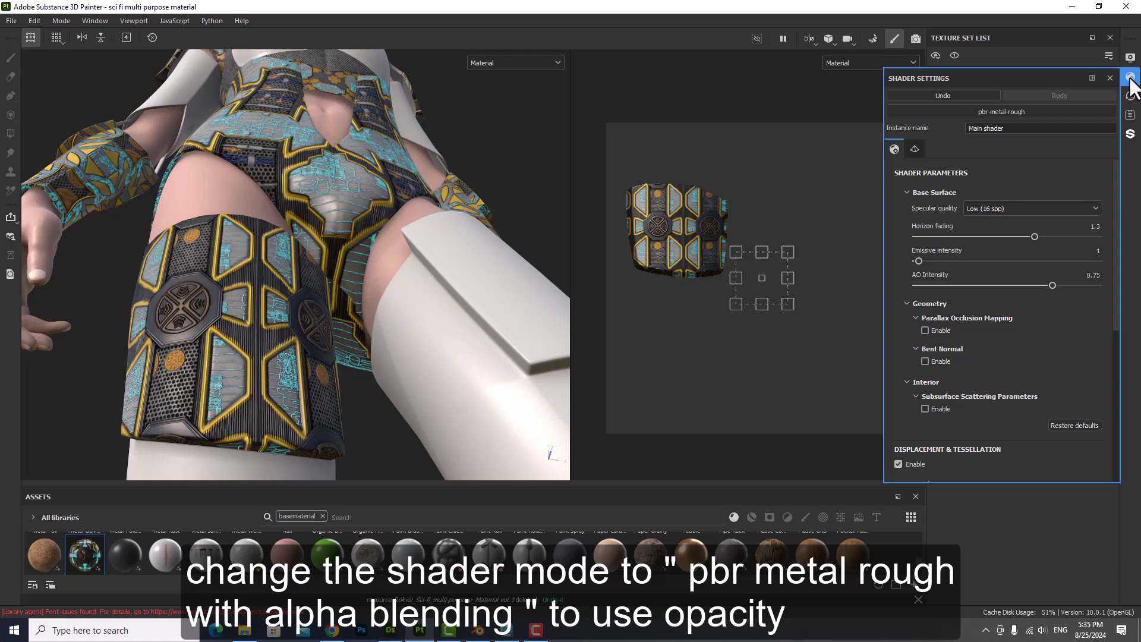
{"action": "left_click", "coordinate": [1130, 71]}
{"action": "left_click", "coordinate": [1131, 58]}
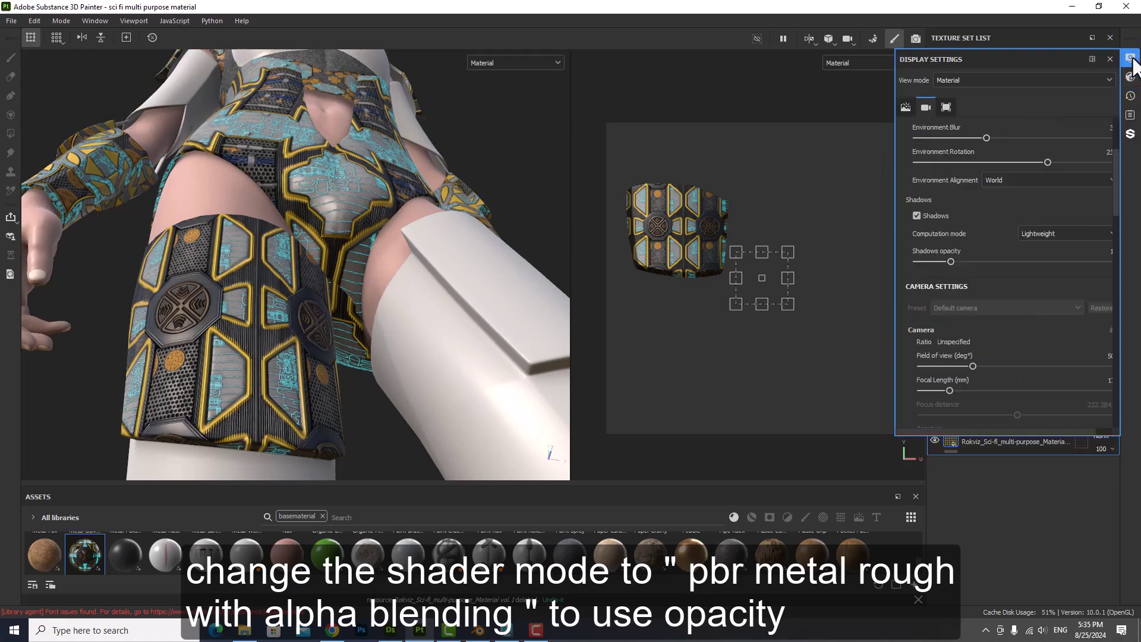
{"action": "left_click", "coordinate": [1130, 78]}
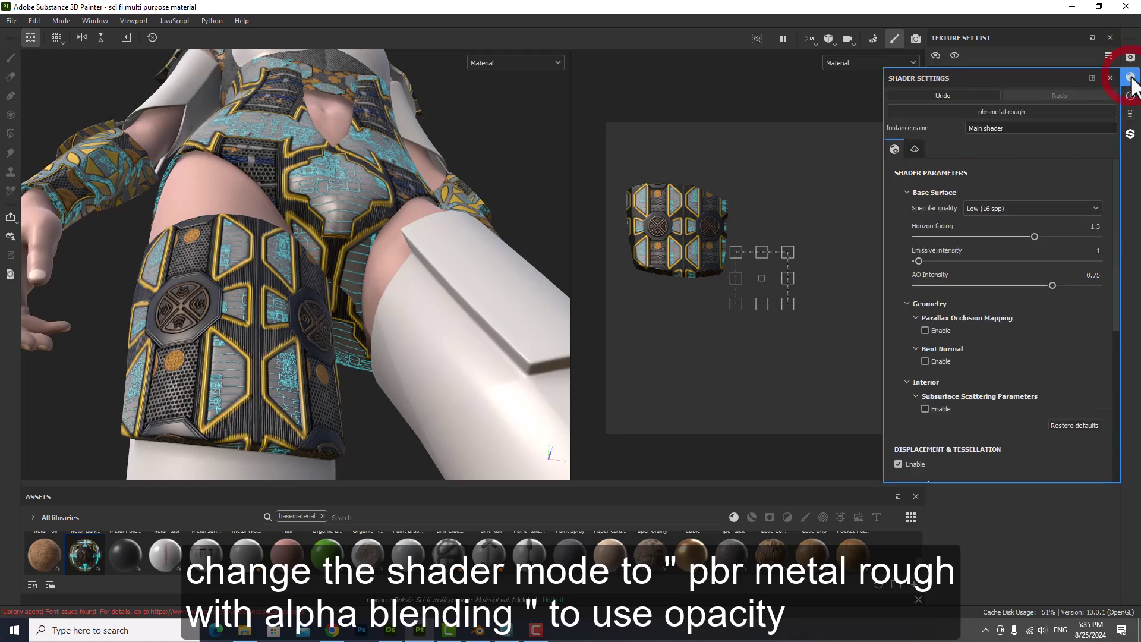
{"action": "left_click", "coordinate": [1003, 113]}
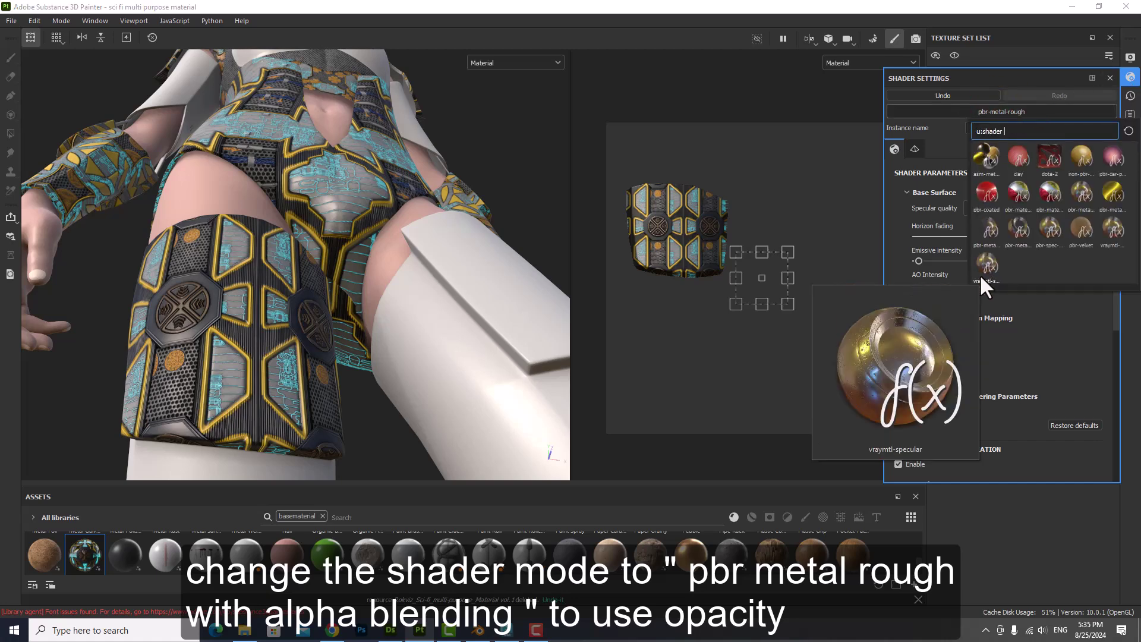
{"action": "left_click", "coordinate": [989, 227]}
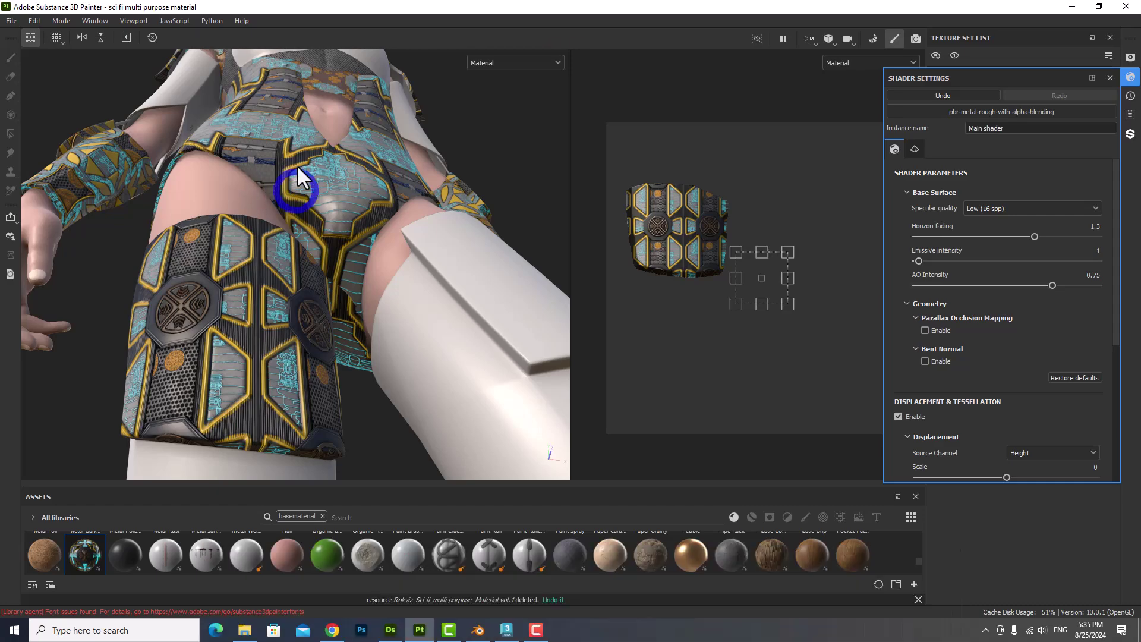
- Orbit around the thigh armour to inspect the material, then close Shader Settings
{"action": "left_click_drag", "start_coordinate": [300, 227], "coordinate": [265, 166], "text": "alt"}
{"action": "mouse_move", "coordinate": [265, 167]}
{"action": "right_mouse_down", "text": "alt"}
{"action": "mouse_move", "coordinate": [276, 277]}
{"action": "mouse_move", "coordinate": [258, 237]}
{"action": "right_mouse_up", "text": "alt"}
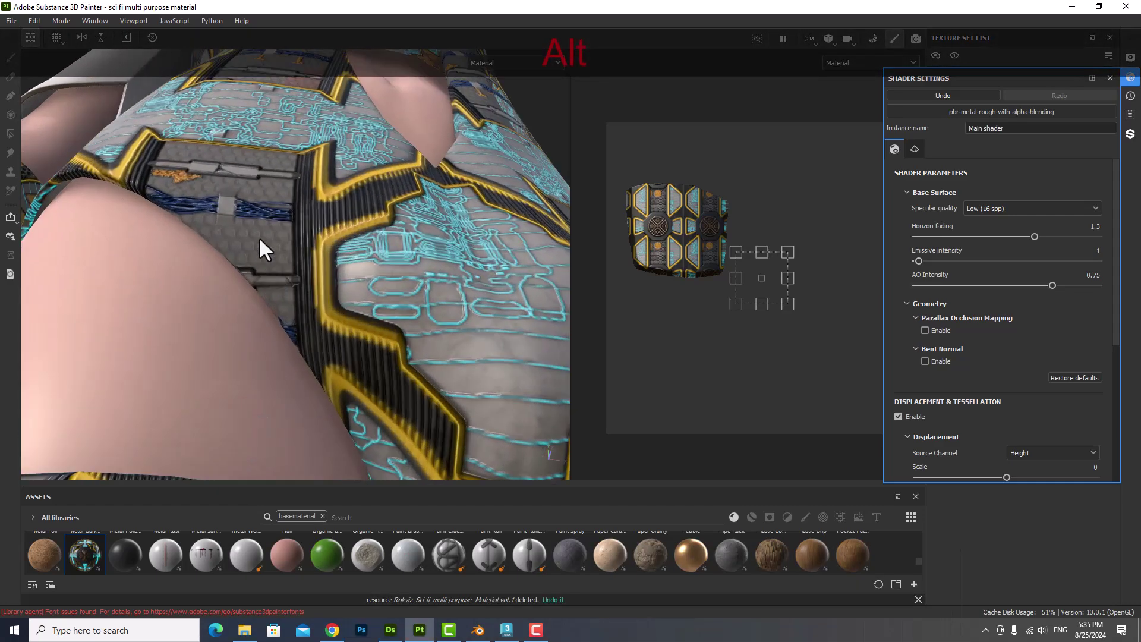
{"action": "right_click_drag", "start_coordinate": [272, 181], "coordinate": [279, 156], "text": "alt"}
{"action": "left_click_drag", "start_coordinate": [280, 156], "coordinate": [315, 269], "text": "alt"}
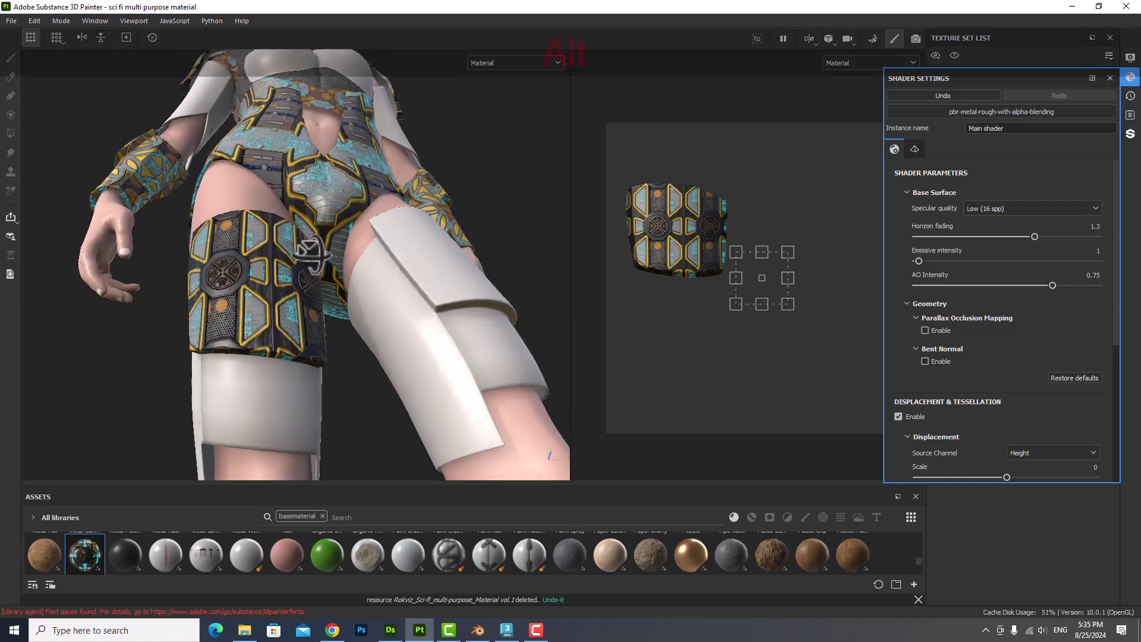
{"action": "right_click_drag", "start_coordinate": [315, 268], "coordinate": [259, 287], "text": "alt"}
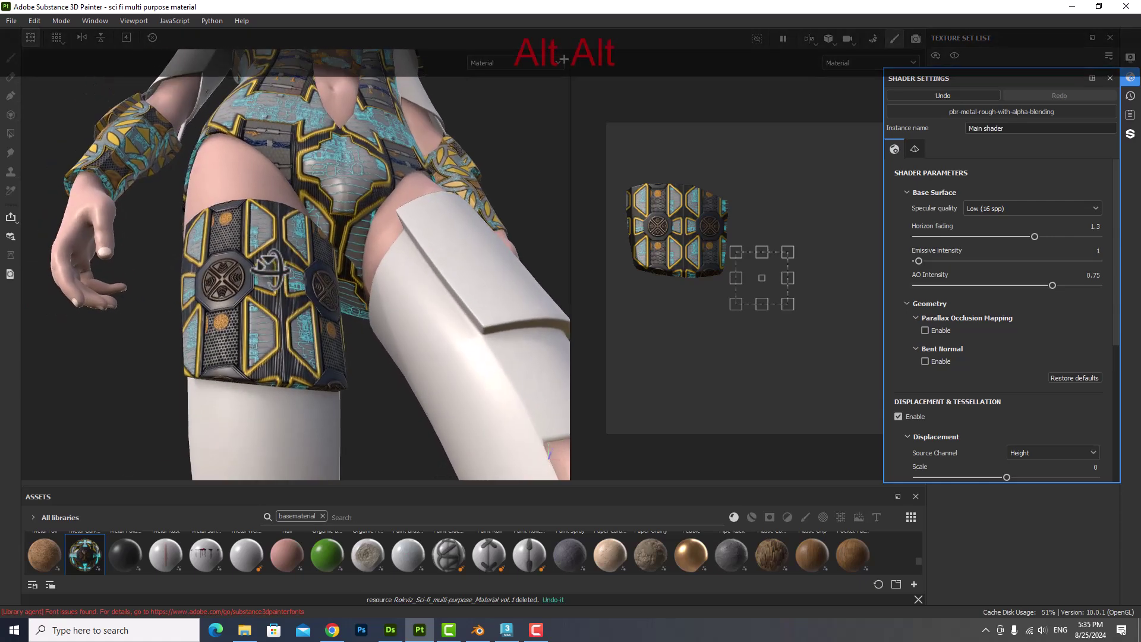
{"action": "left_click_drag", "start_coordinate": [258, 287], "coordinate": [284, 287], "text": "alt"}
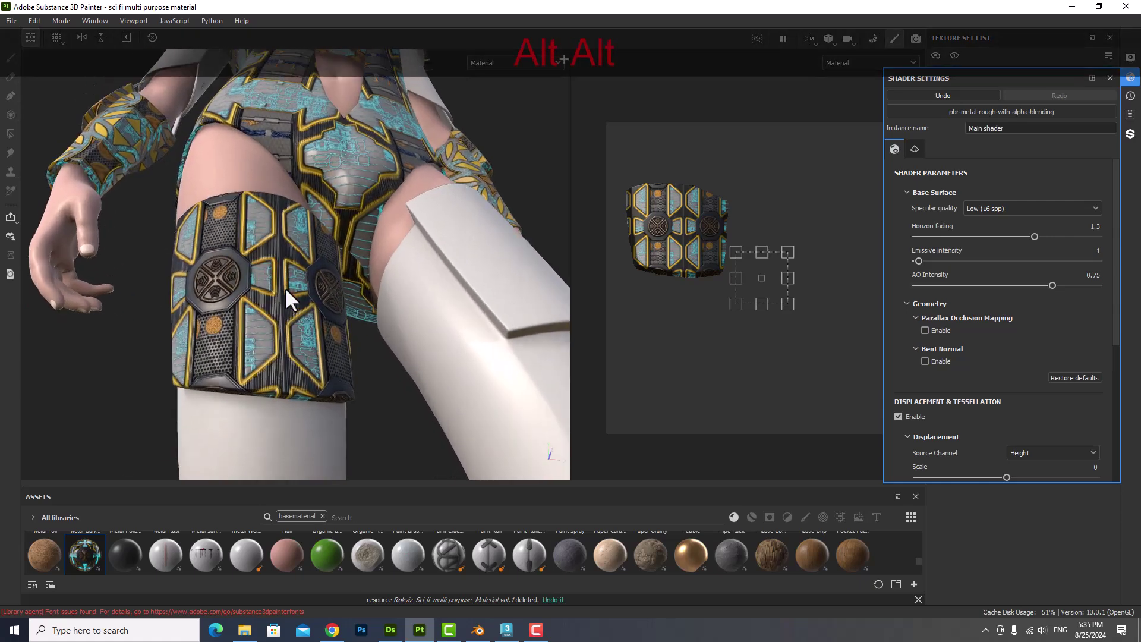
{"action": "left_click", "coordinate": [1130, 78]}
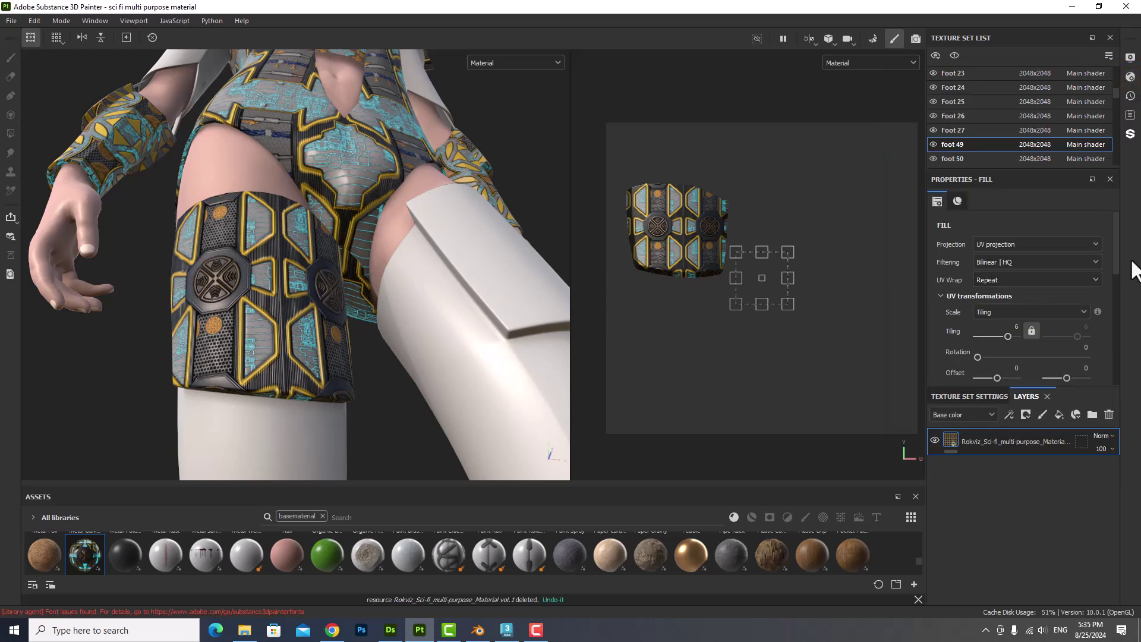
- Offset the fill's UVs to about 0.051, -0.017 so the emblem is centred
{"action": "scroll", "coordinate": [1113, 287], "scroll_direction": "down", "scroll_amount": 3}
{"action": "scroll", "coordinate": [1113, 286], "scroll_direction": "down", "scroll_amount": 1}
{"action": "scroll", "coordinate": [1114, 327], "scroll_direction": "down", "scroll_amount": 1}
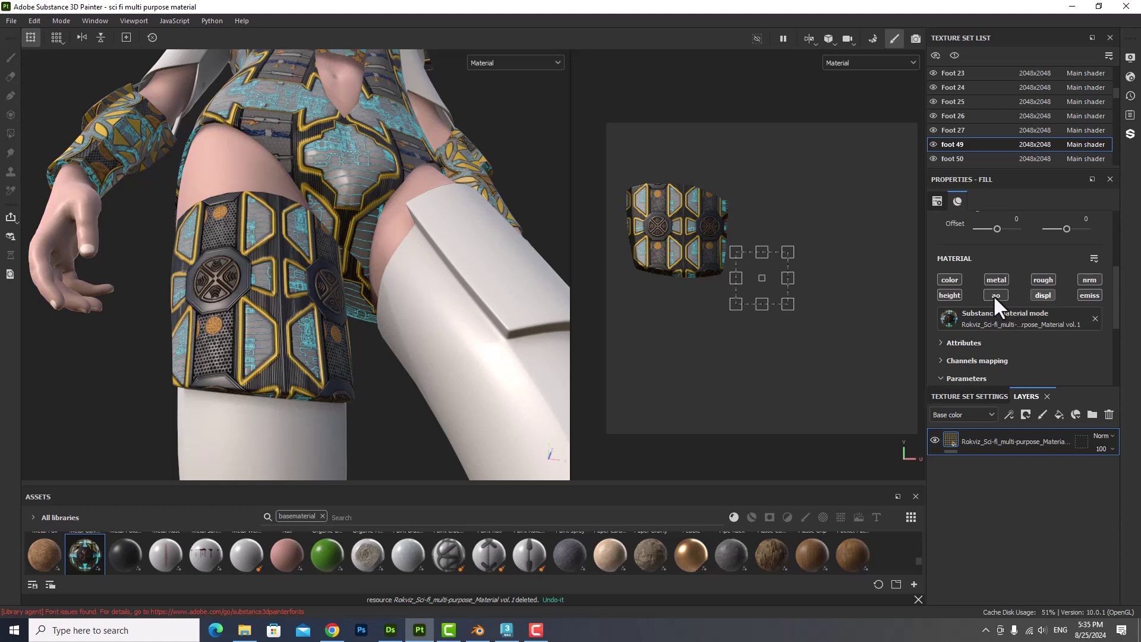
{"action": "scroll", "coordinate": [1115, 315], "scroll_direction": "down", "scroll_amount": 2}
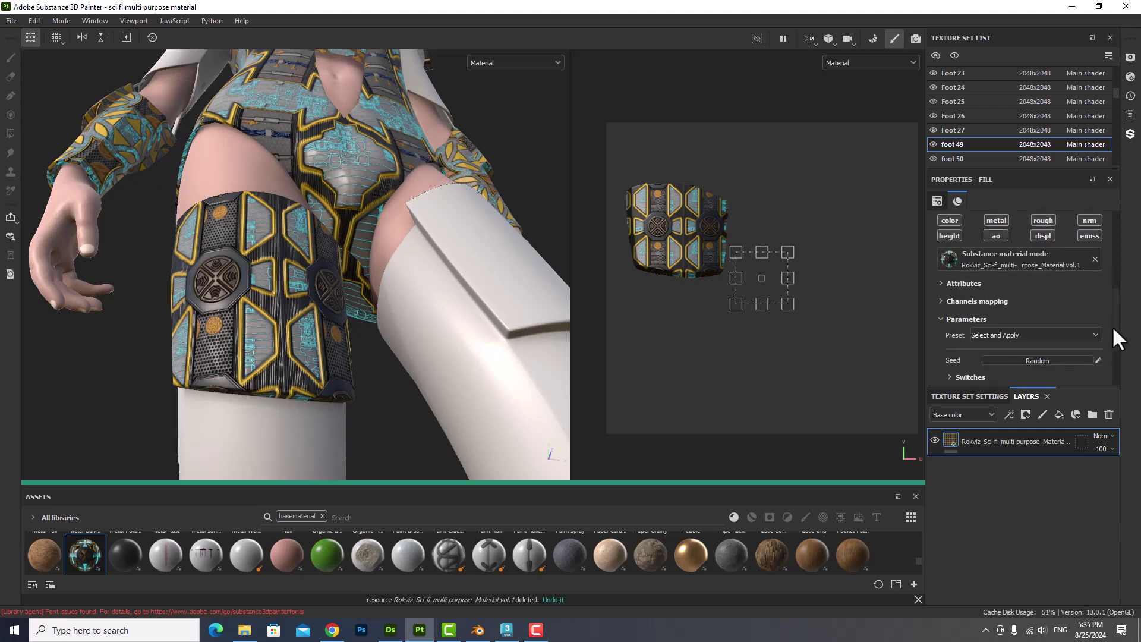
{"action": "scroll", "coordinate": [1112, 323], "scroll_direction": "up", "scroll_amount": 2}
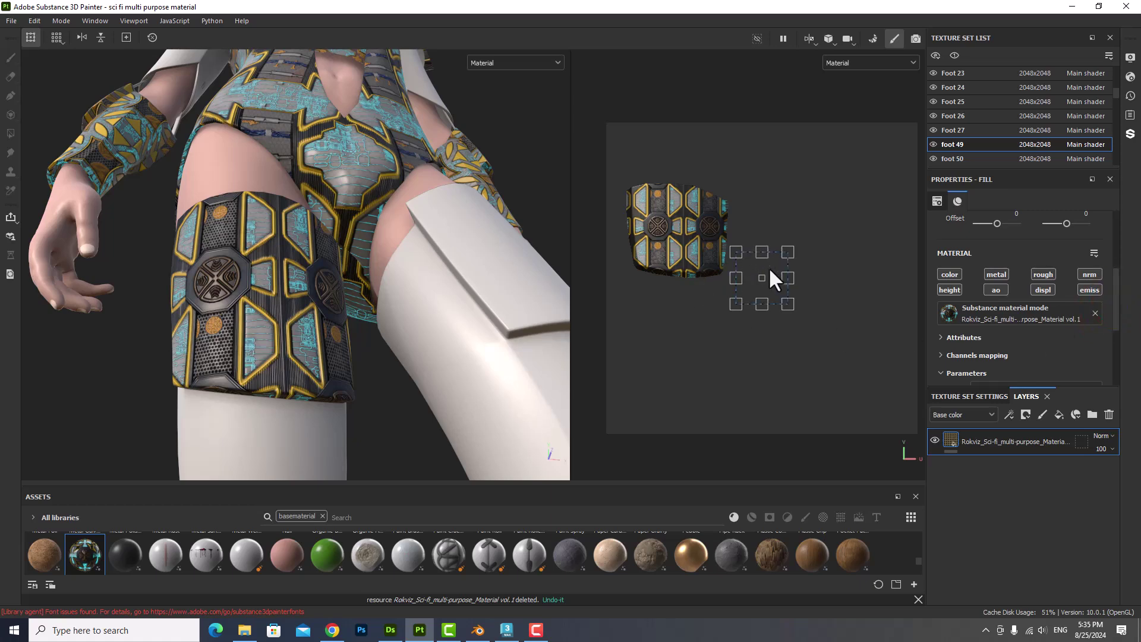
{"action": "left_click_drag", "start_coordinate": [770, 270], "coordinate": [785, 275]}
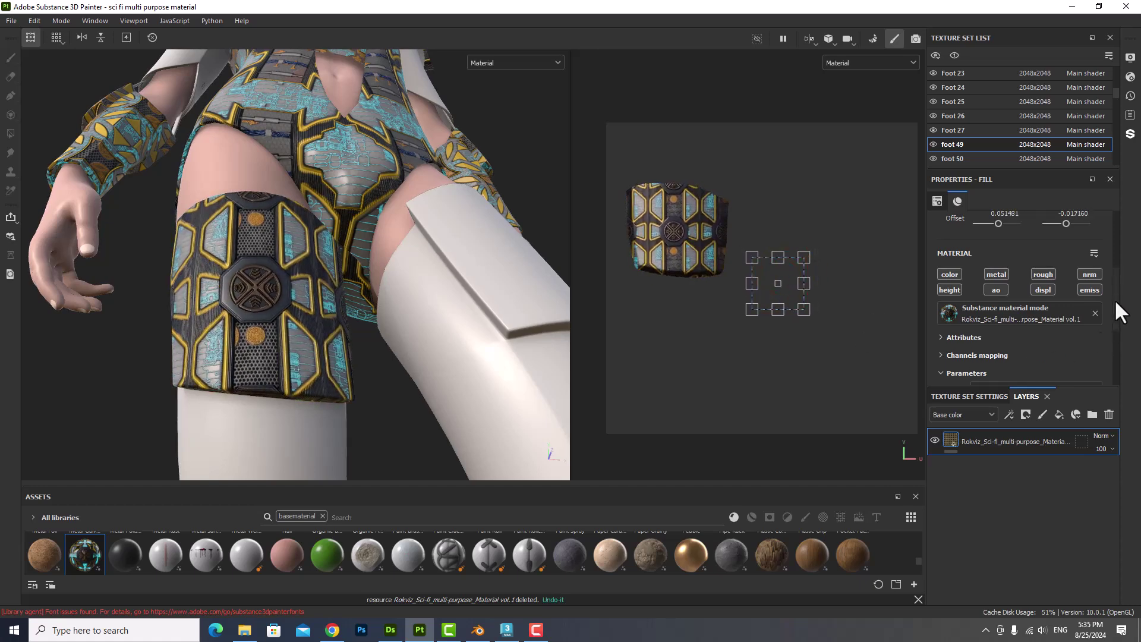
{"action": "left_click_drag", "start_coordinate": [1114, 299], "coordinate": [1116, 354]}
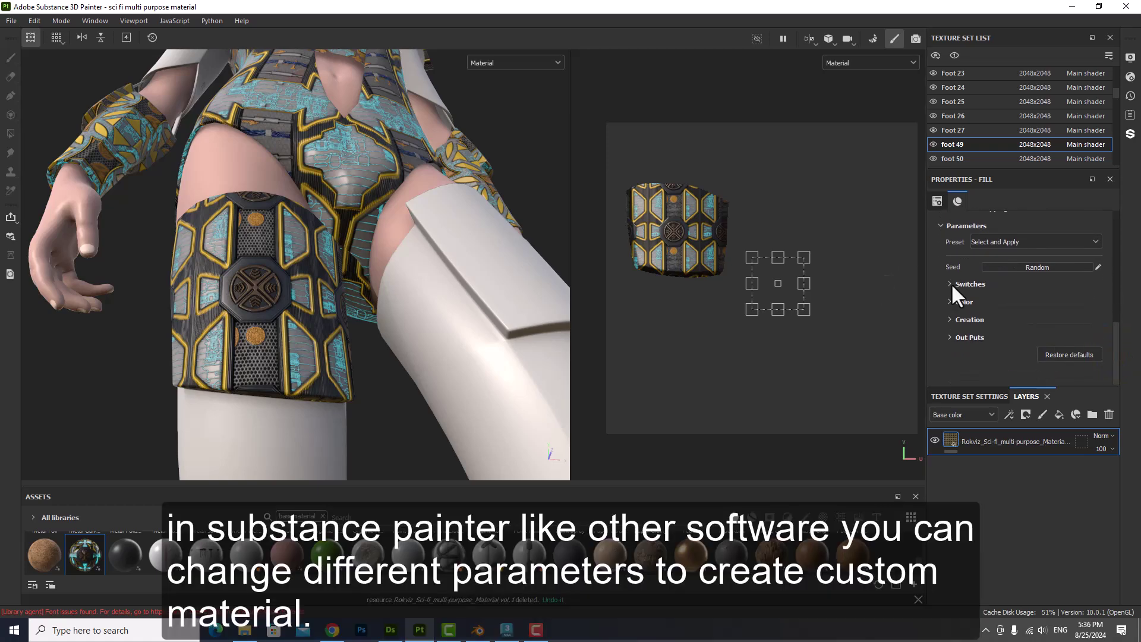
- Set Frame Switch True, LOGO and Element 1 False, and Element 4 True
{"action": "left_click", "coordinate": [950, 284]}
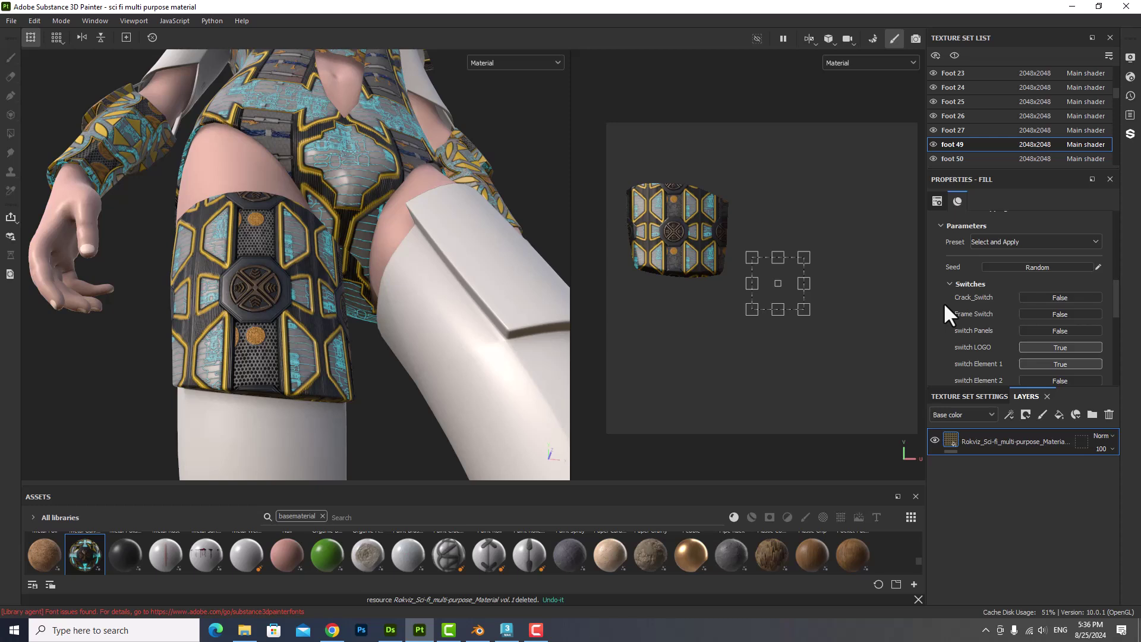
{"action": "left_click", "coordinate": [1047, 298]}
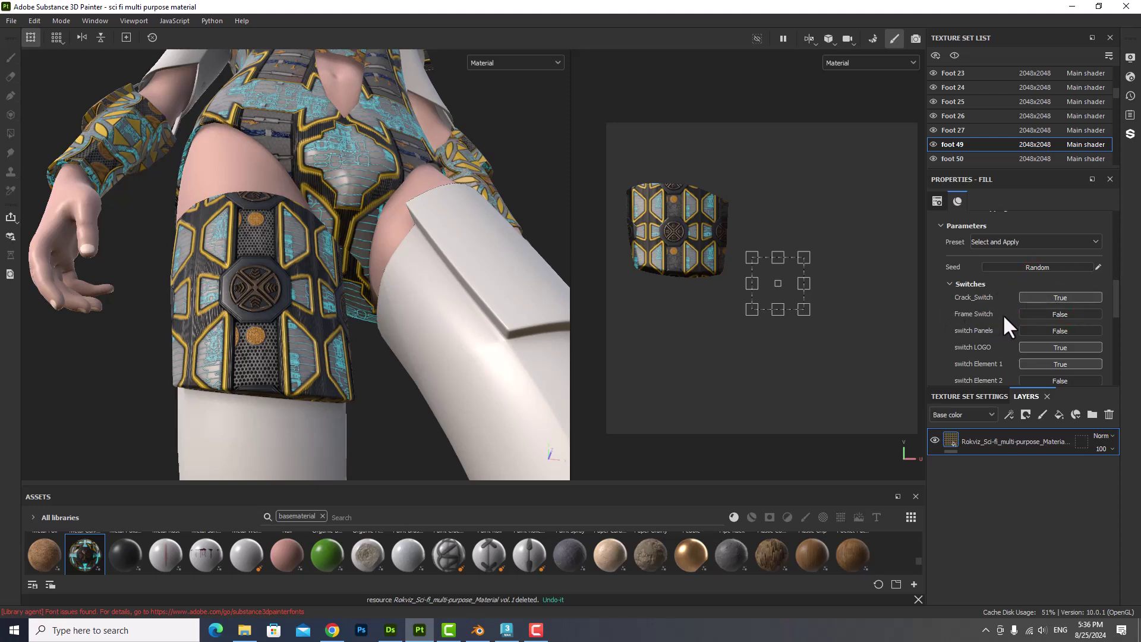
{"action": "left_click", "coordinate": [1037, 315]}
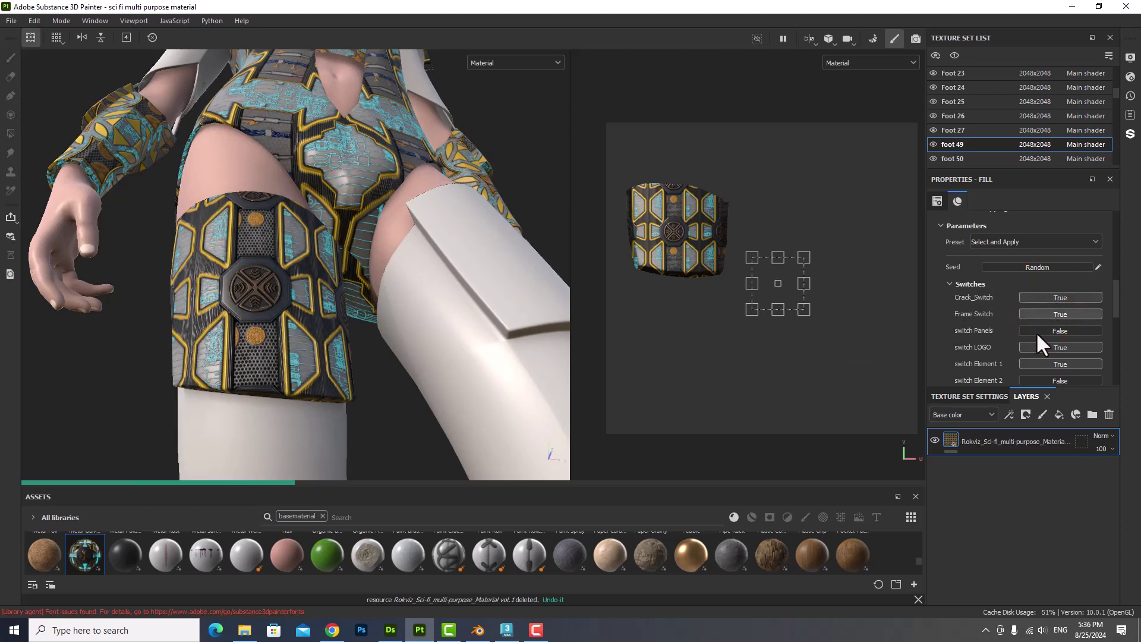
{"action": "left_click", "coordinate": [1036, 365]}
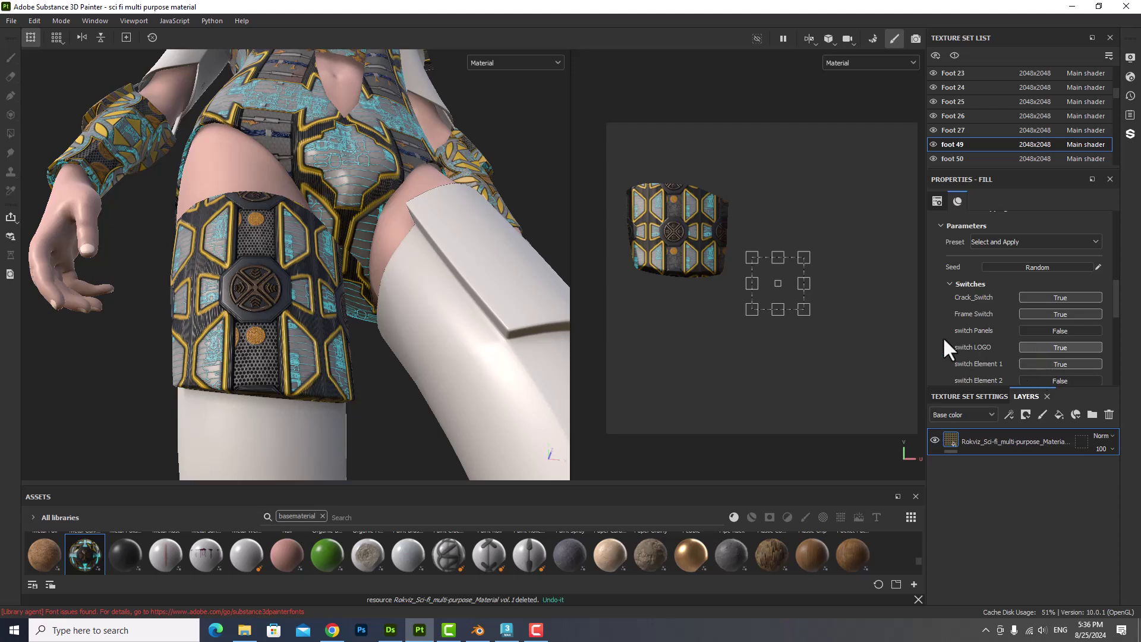
{"action": "scroll", "coordinate": [963, 329], "scroll_direction": "down", "scroll_amount": 2}
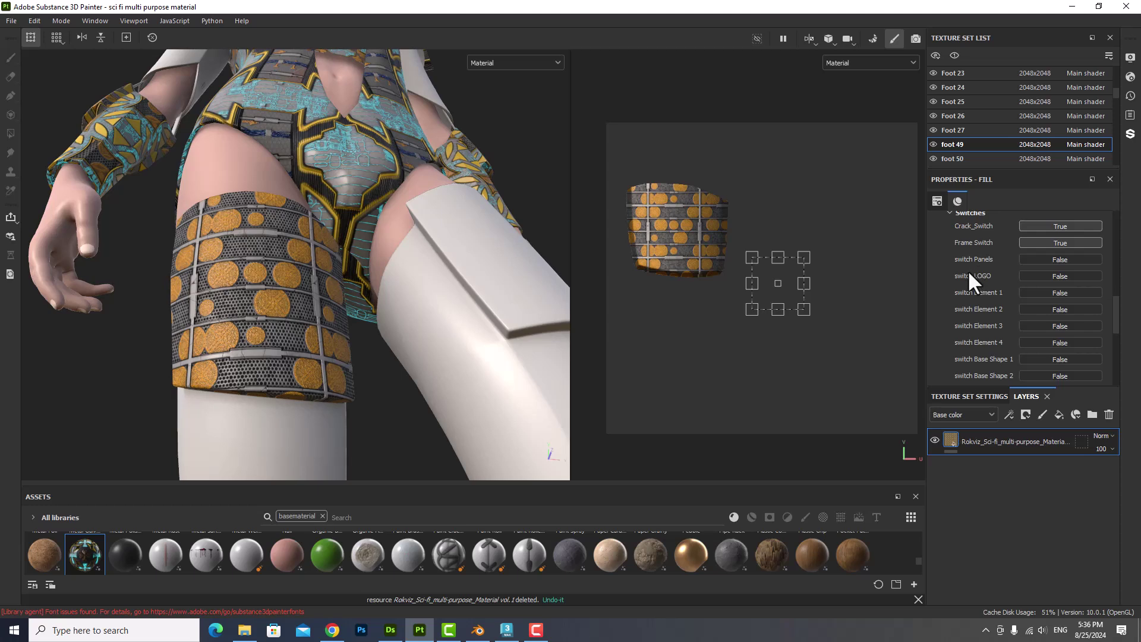
{"action": "scroll", "coordinate": [985, 297], "scroll_direction": "down", "scroll_amount": 2}
{"action": "left_click", "coordinate": [1031, 308]}
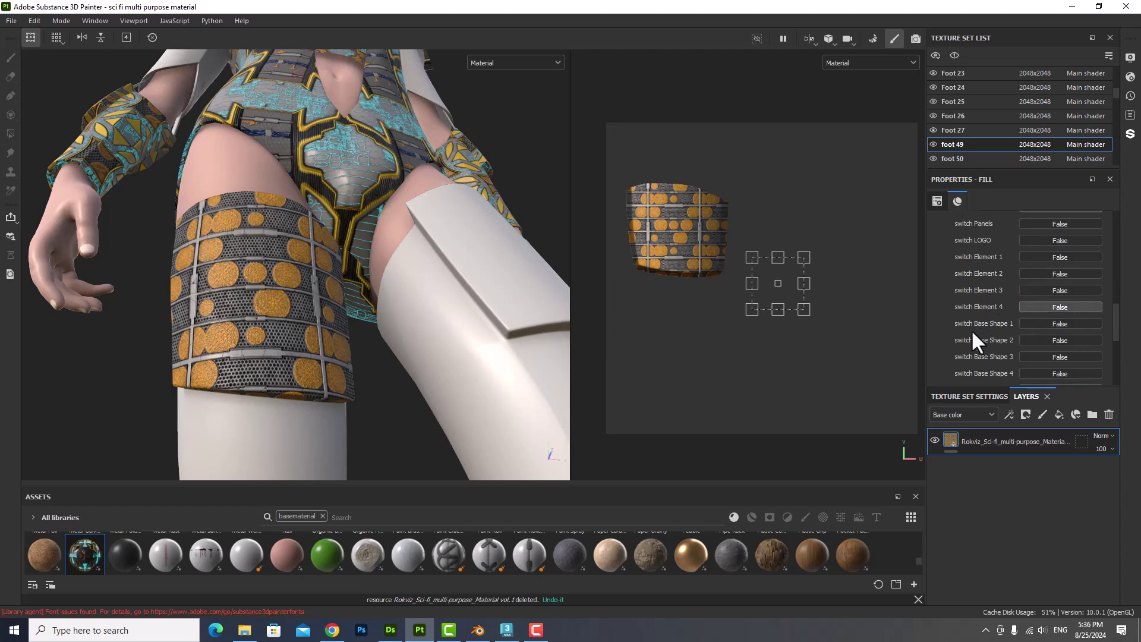
{"action": "scroll", "coordinate": [966, 328], "scroll_direction": "down", "scroll_amount": 2}
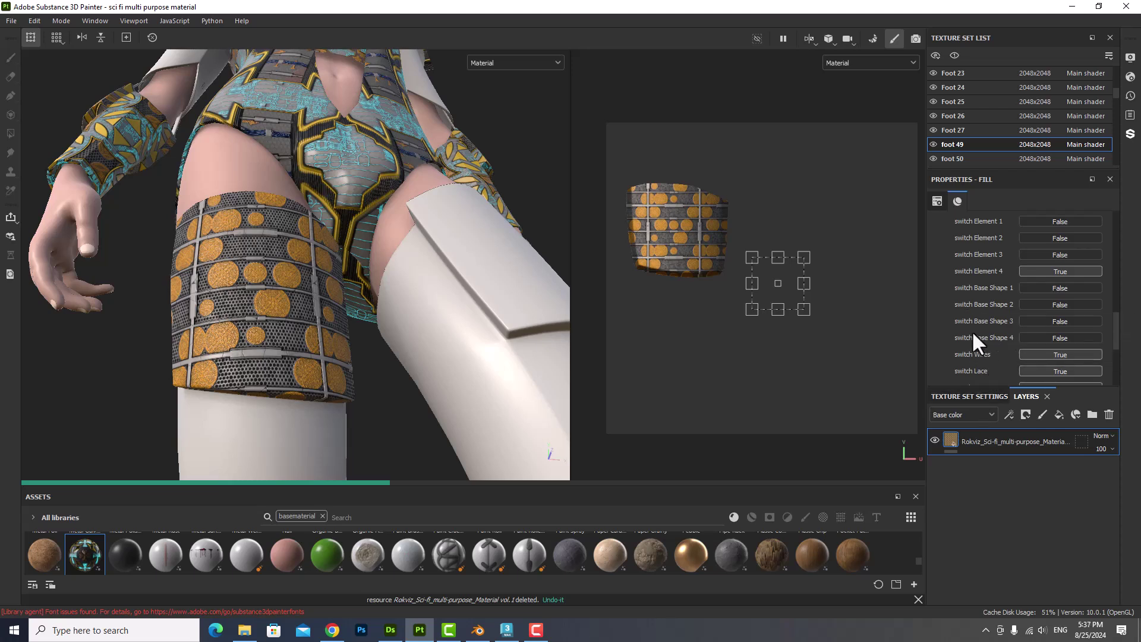
{"action": "scroll", "coordinate": [973, 337], "scroll_direction": "down", "scroll_amount": 1}
{"action": "scroll", "coordinate": [973, 338], "scroll_direction": "down", "scroll_amount": 1}
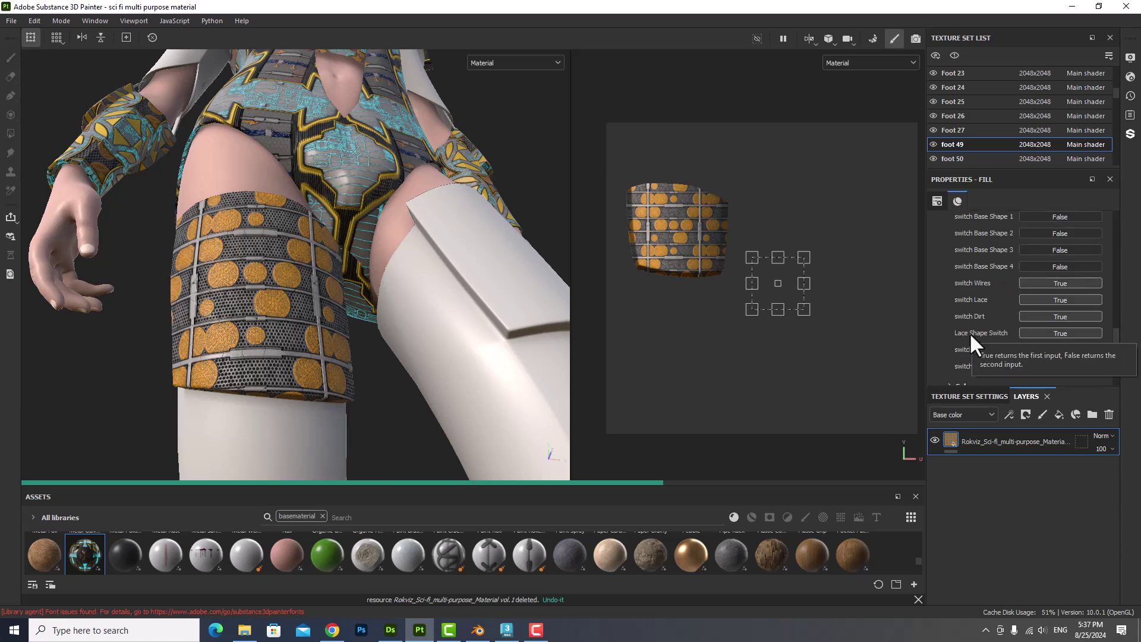
- Set Lace Shape Switch to False and orbit to inspect the new lattice lace
{"action": "scroll", "coordinate": [272, 300], "scroll_direction": "up", "scroll_amount": 2}
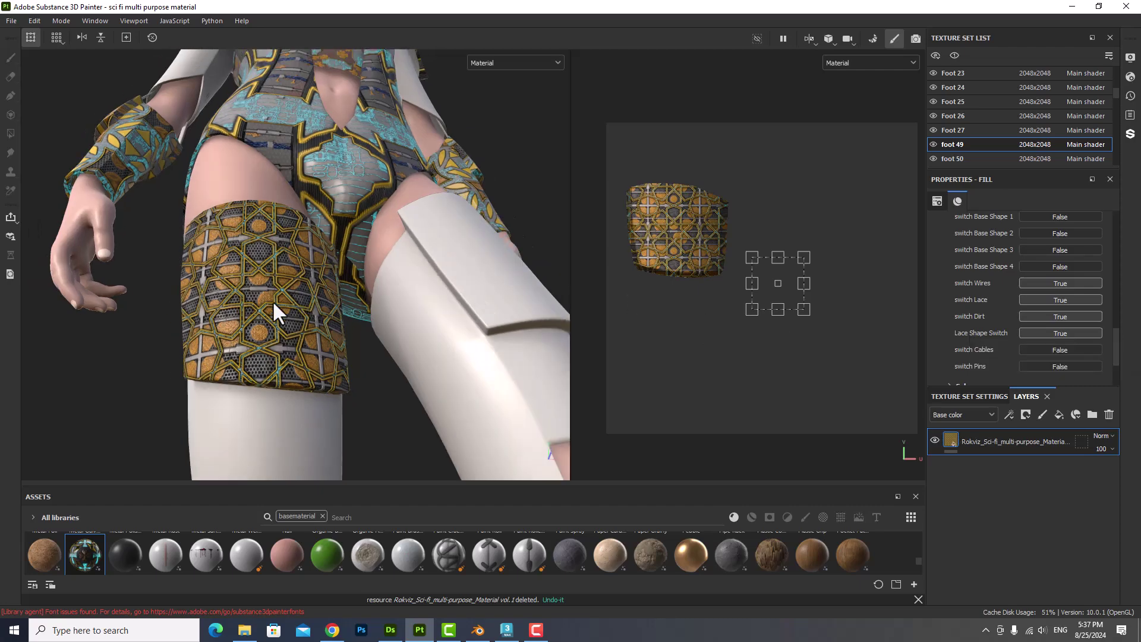
{"action": "mouse_move", "coordinate": [272, 301]}
{"action": "left_mouse_down", "text": "alt"}
{"action": "mouse_move", "coordinate": [277, 327]}
{"action": "mouse_move", "coordinate": [323, 315]}
{"action": "left_mouse_up", "text": "alt"}
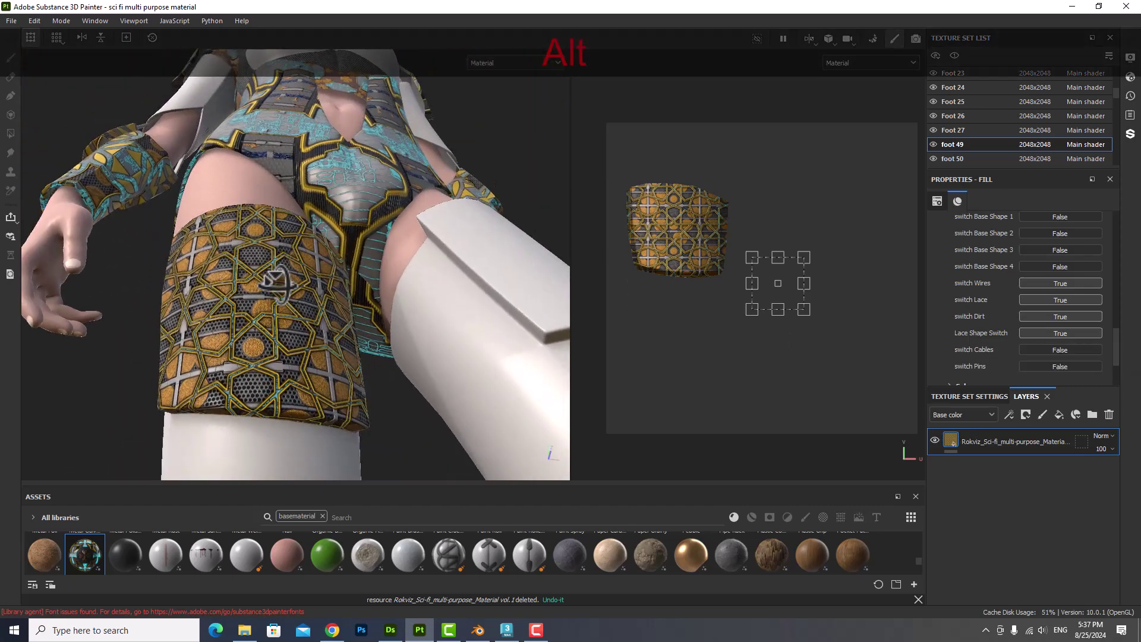
{"action": "left_click_drag", "start_coordinate": [274, 347], "coordinate": [298, 327], "text": "alt"}
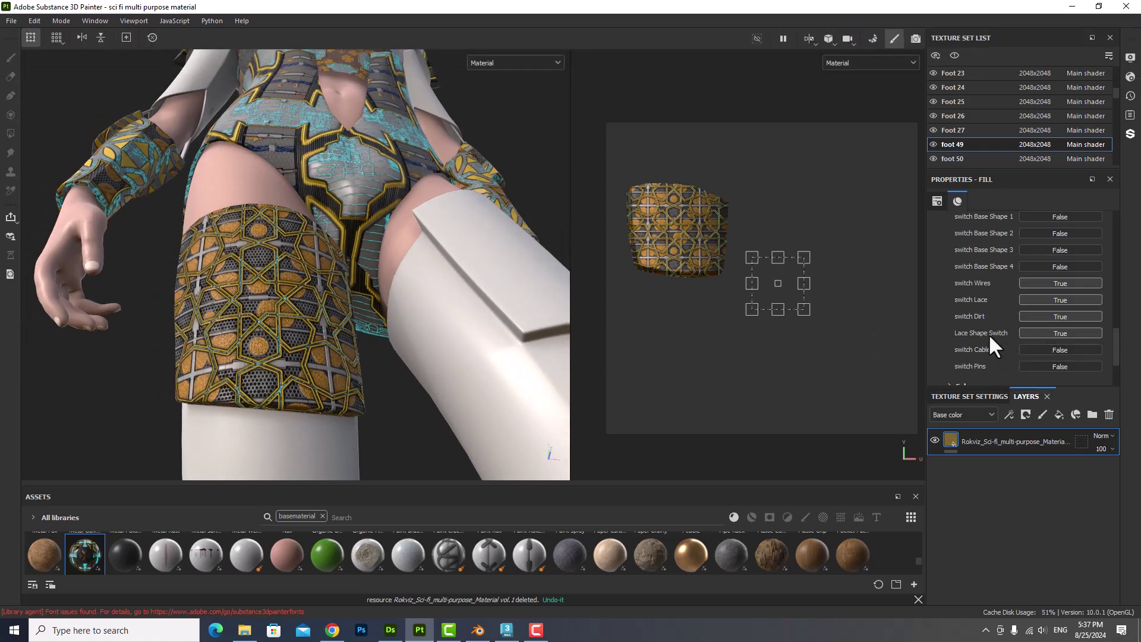
{"action": "left_click", "coordinate": [1040, 334]}
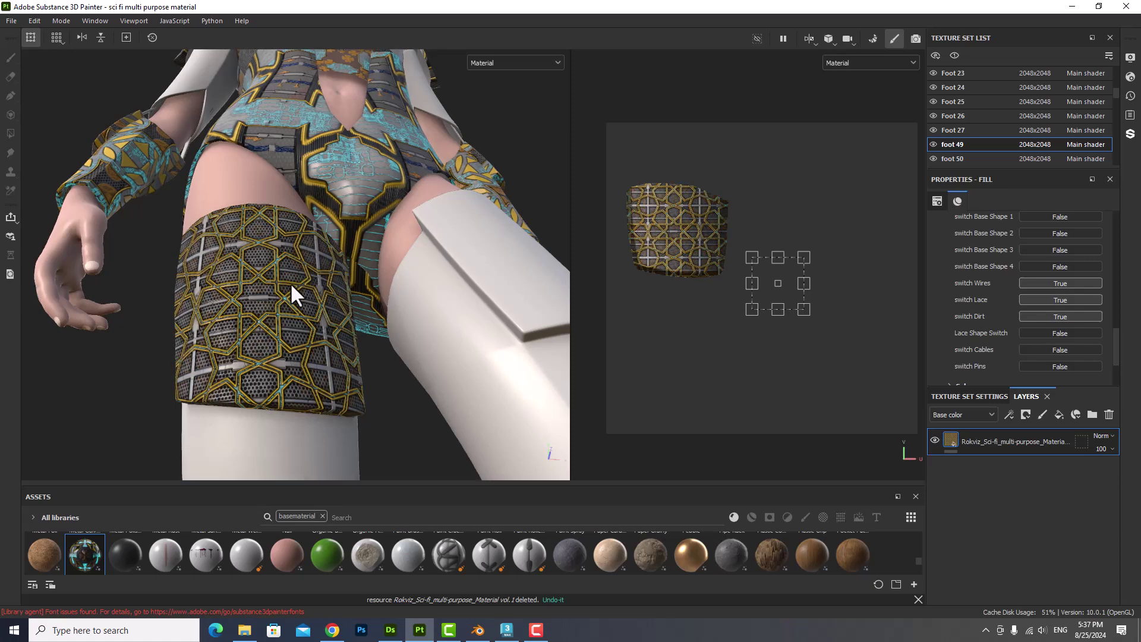
{"action": "mouse_move", "coordinate": [290, 283]}
{"action": "right_mouse_down", "text": "alt"}
{"action": "mouse_move", "coordinate": [278, 297]}
{"action": "mouse_move", "coordinate": [313, 316]}
{"action": "mouse_move", "coordinate": [322, 248]}
{"action": "right_mouse_up", "text": "alt"}
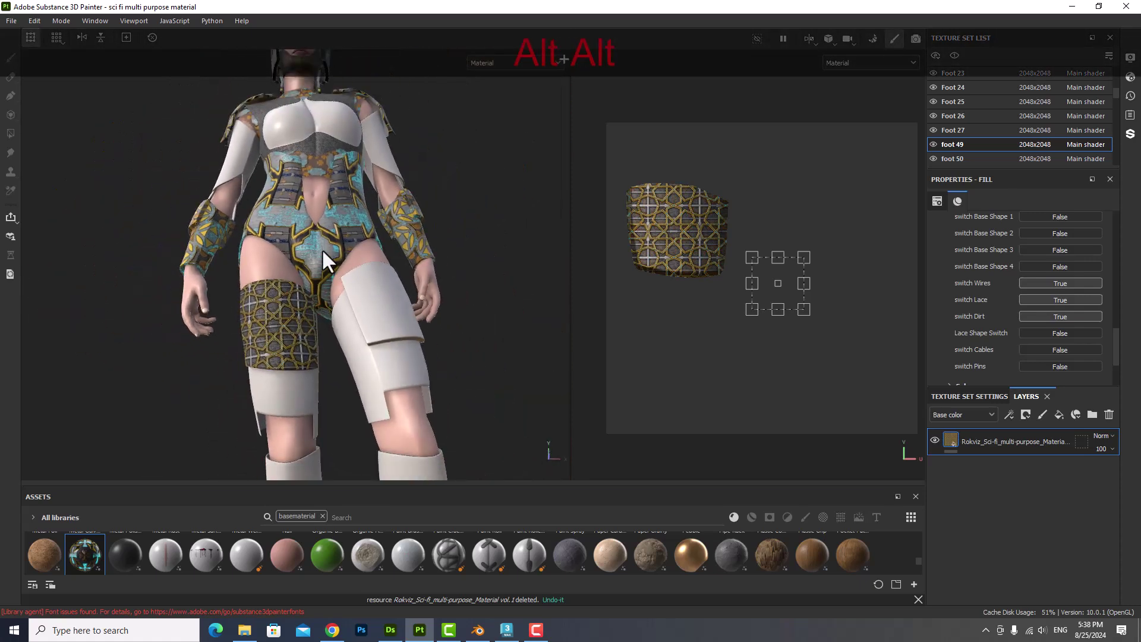
{"action": "mouse_move", "coordinate": [322, 249]}
{"action": "left_mouse_down", "text": "alt"}
{"action": "mouse_move", "coordinate": [336, 336]}
{"action": "mouse_move", "coordinate": [393, 328]}
{"action": "mouse_move", "coordinate": [372, 314]}
{"action": "mouse_move", "coordinate": [301, 383]}
{"action": "mouse_move", "coordinate": [282, 351]}
{"action": "left_mouse_up", "text": "alt"}
- Set Lace Color 1 to near-black red 281919
{"action": "scroll", "coordinate": [951, 301], "scroll_direction": "down", "scroll_amount": 3}
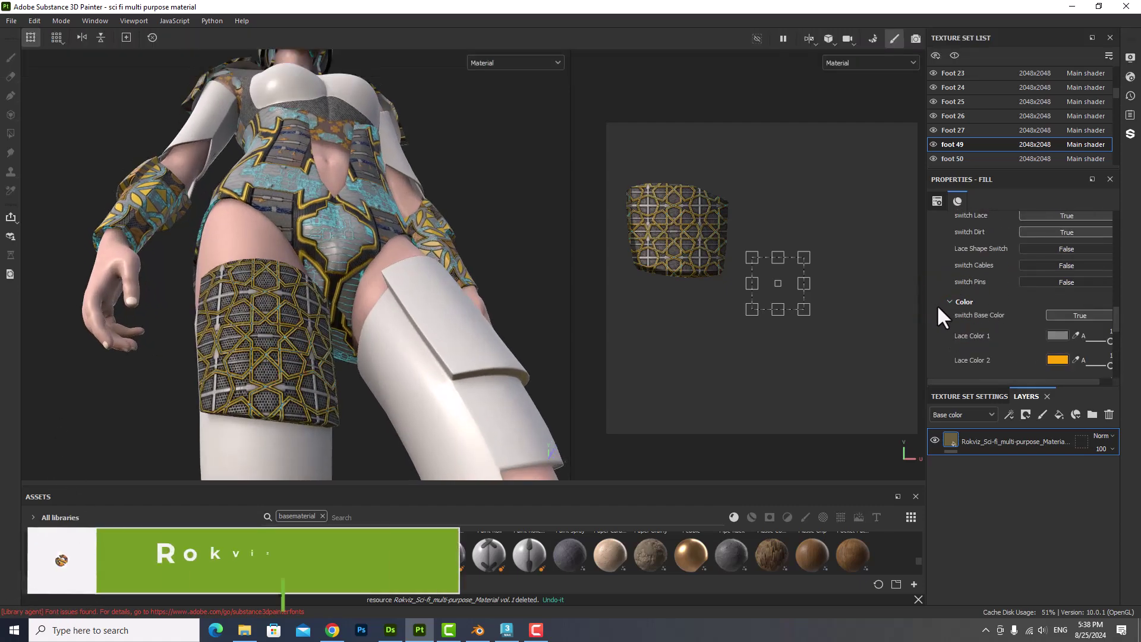
{"action": "scroll", "coordinate": [945, 283], "scroll_direction": "down", "scroll_amount": 3}
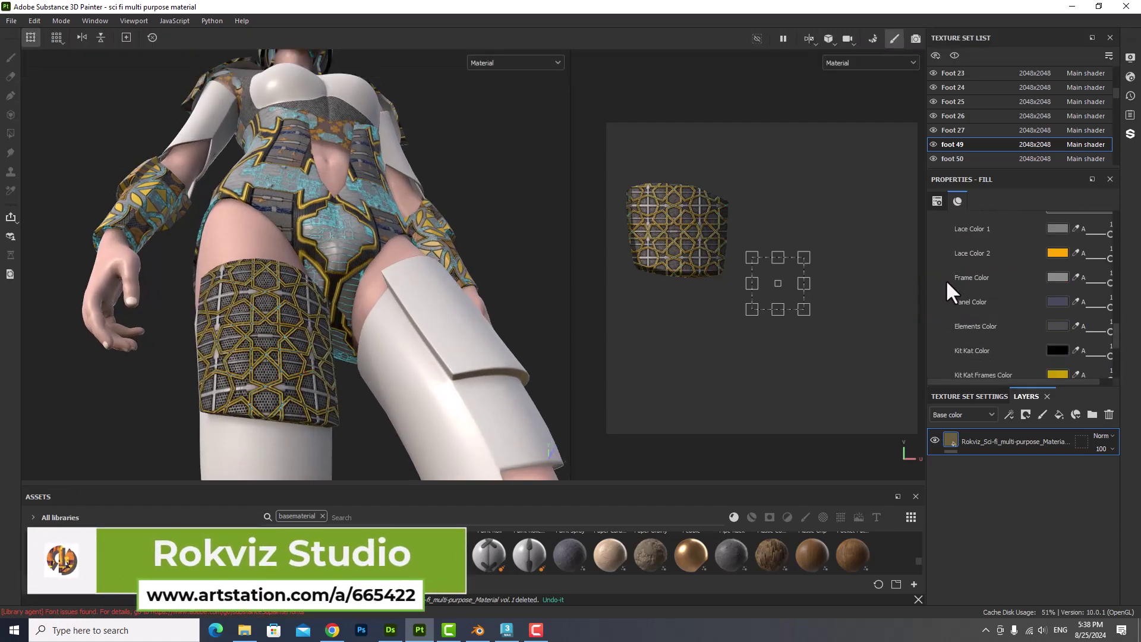
{"action": "scroll", "coordinate": [946, 290], "scroll_direction": "up", "scroll_amount": 2}
{"action": "left_click", "coordinate": [1053, 300]}
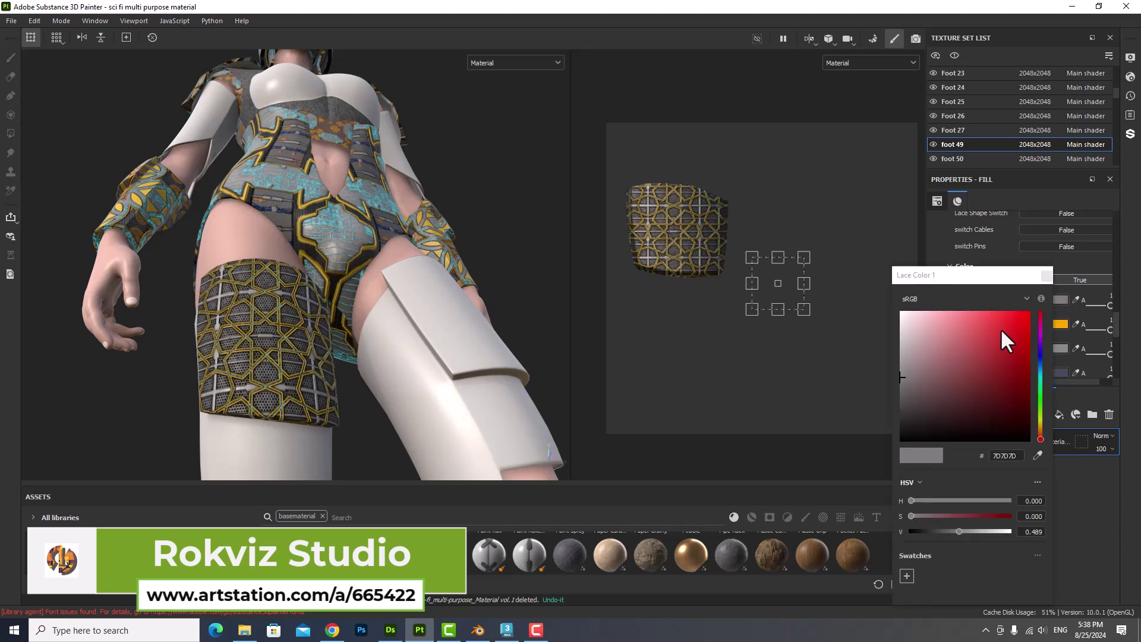
{"action": "left_click", "coordinate": [944, 421]}
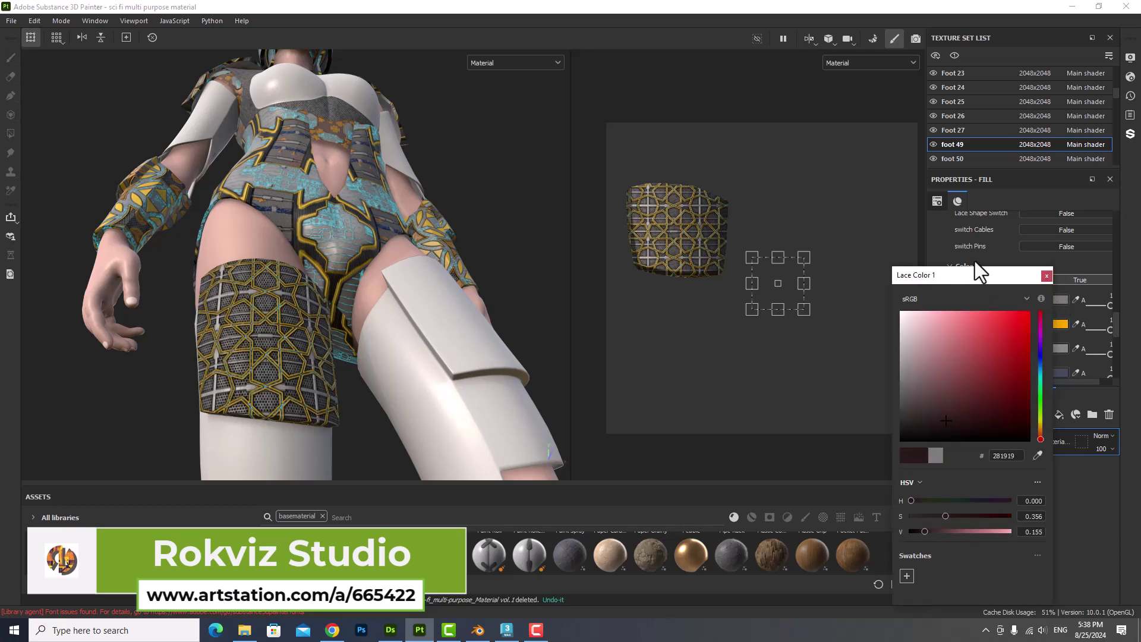
{"action": "left_click", "coordinate": [1046, 274]}
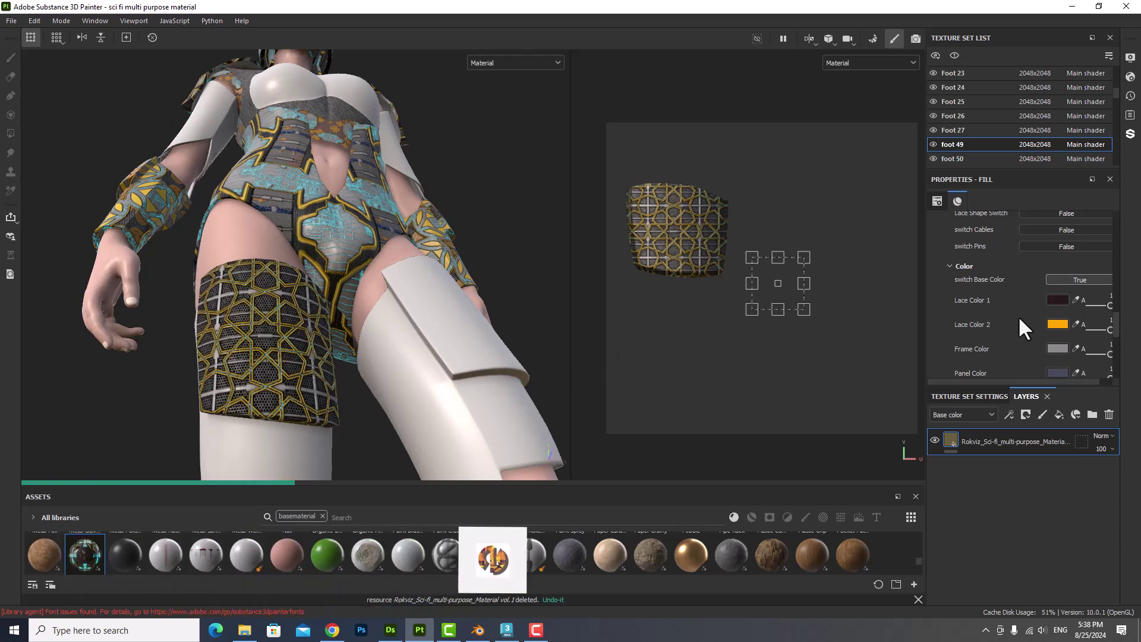
- Set Frame Color to purple 7A408E
{"action": "left_click", "coordinate": [1056, 349]}
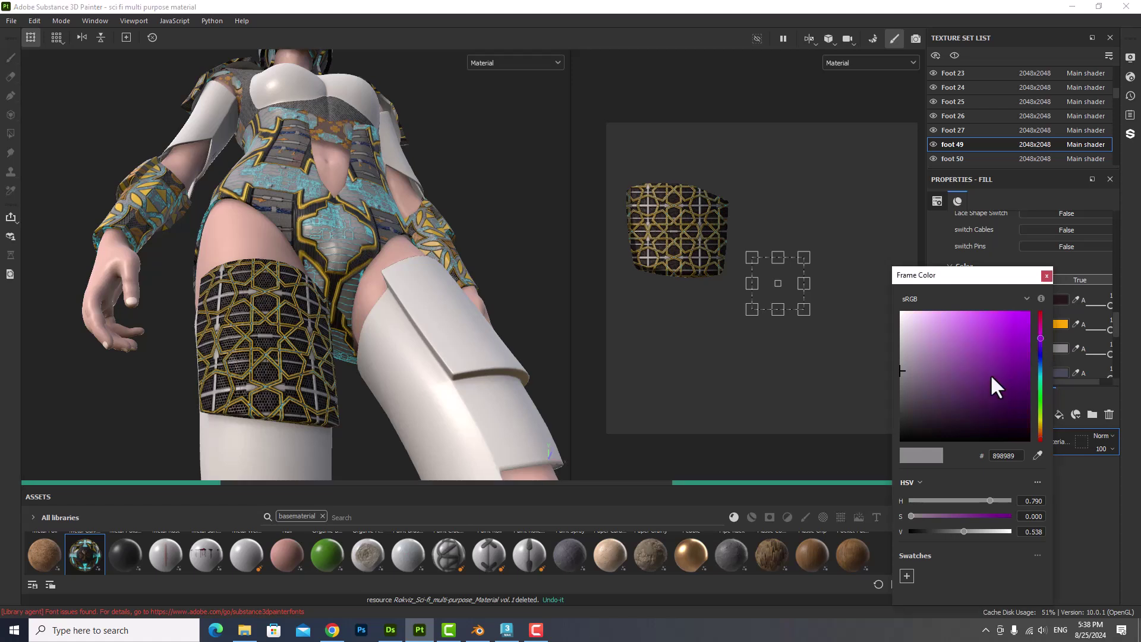
{"action": "left_click", "coordinate": [971, 368]}
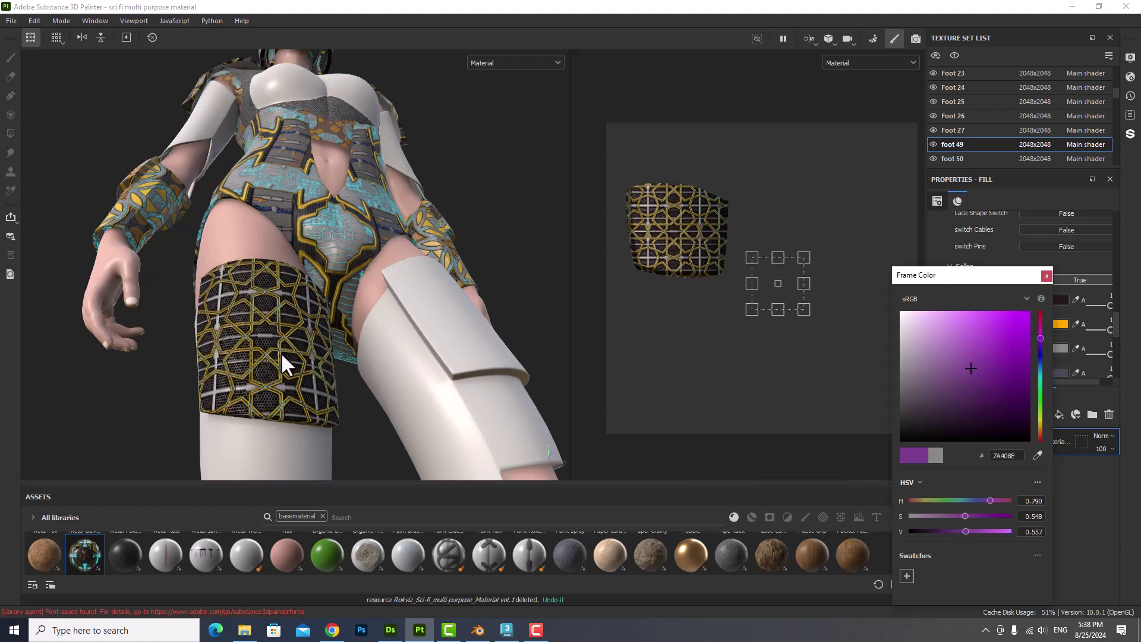
{"action": "left_click", "coordinate": [257, 342]}
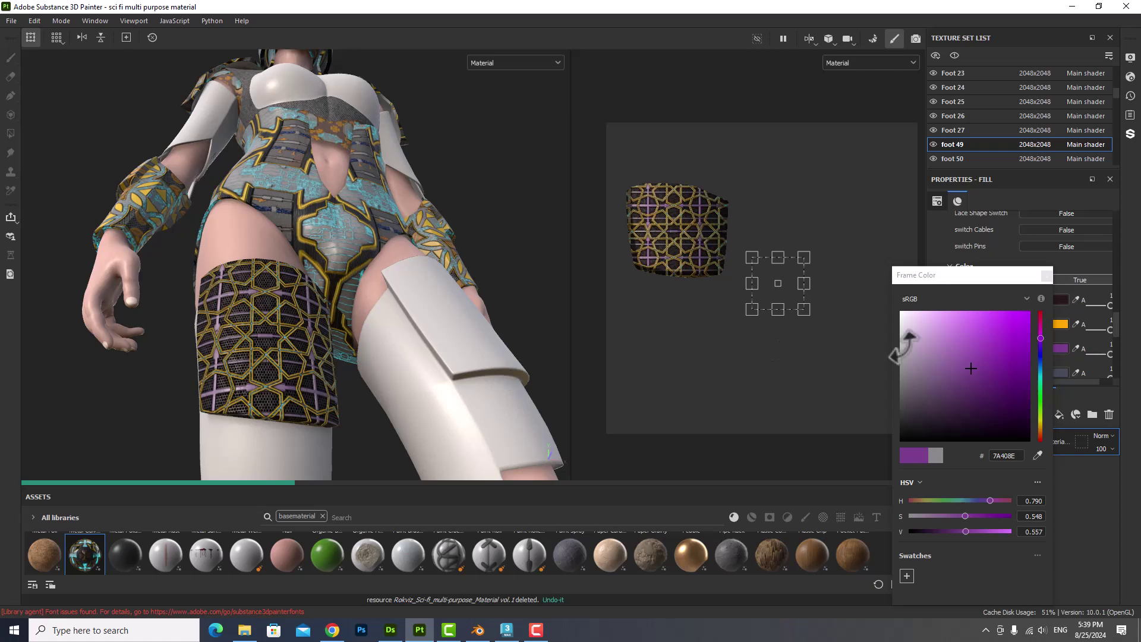
{"action": "left_click", "coordinate": [1046, 275]}
- Set Kit Kat Frames Color to magenta C92676 using the hue slider
{"action": "scroll", "coordinate": [954, 326], "scroll_direction": "down", "scroll_amount": 5}
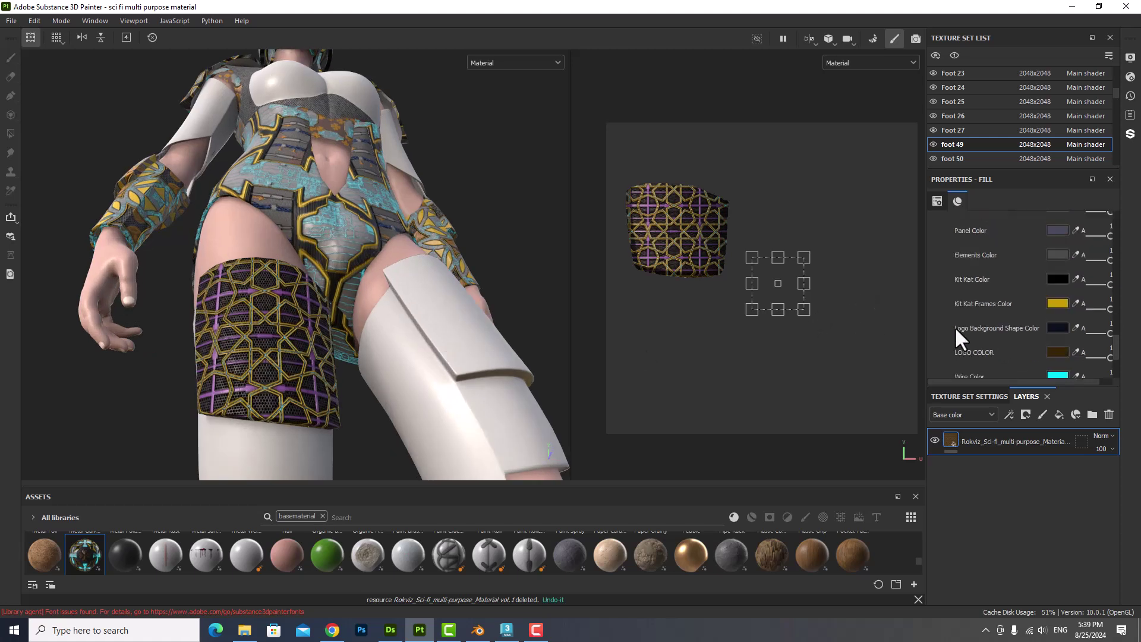
{"action": "left_click", "coordinate": [1057, 303]}
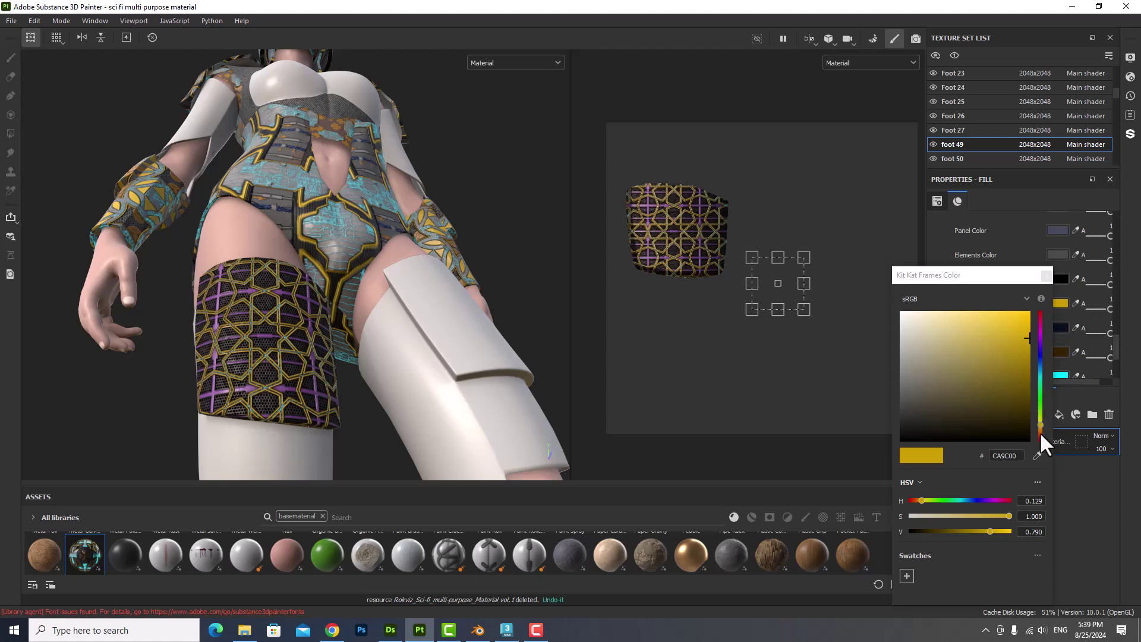
{"action": "left_click", "coordinate": [1039, 323]}
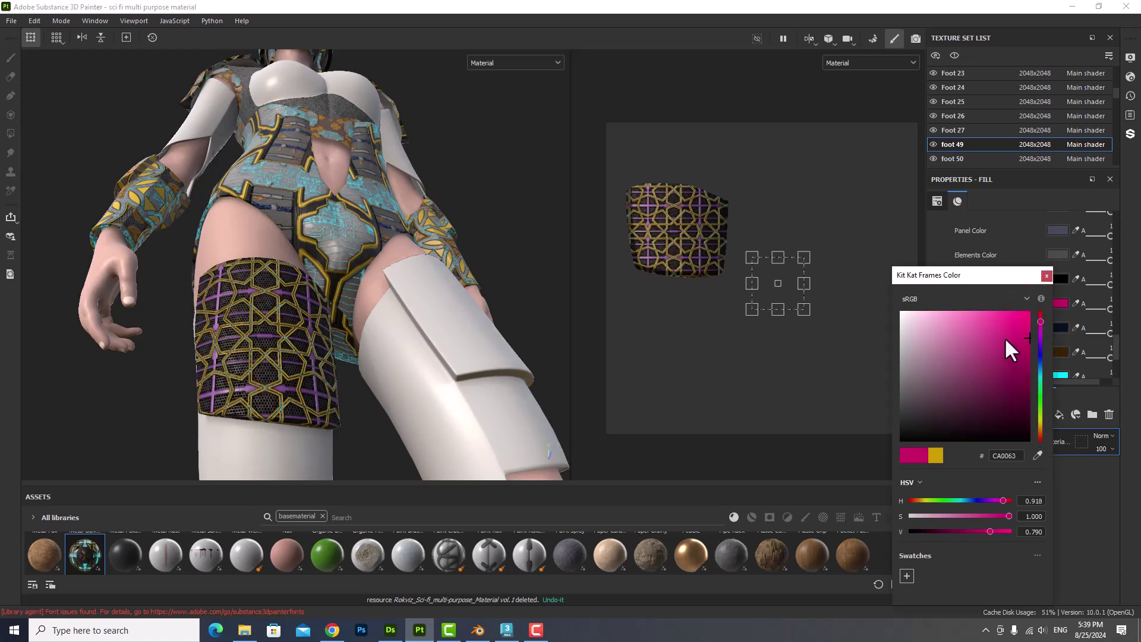
{"action": "left_click", "coordinate": [1004, 336]}
{"action": "left_click", "coordinate": [461, 352]}
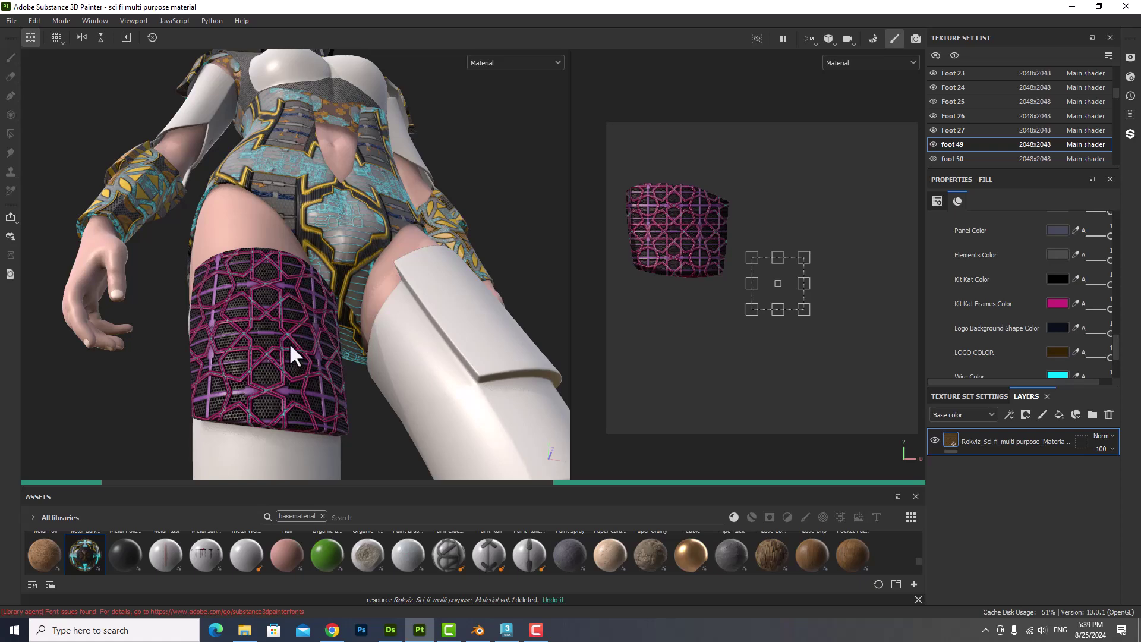
{"action": "scroll", "coordinate": [287, 338], "scroll_direction": "down", "scroll_amount": 3}
{"action": "scroll", "coordinate": [312, 267], "scroll_direction": "down", "scroll_amount": 3}
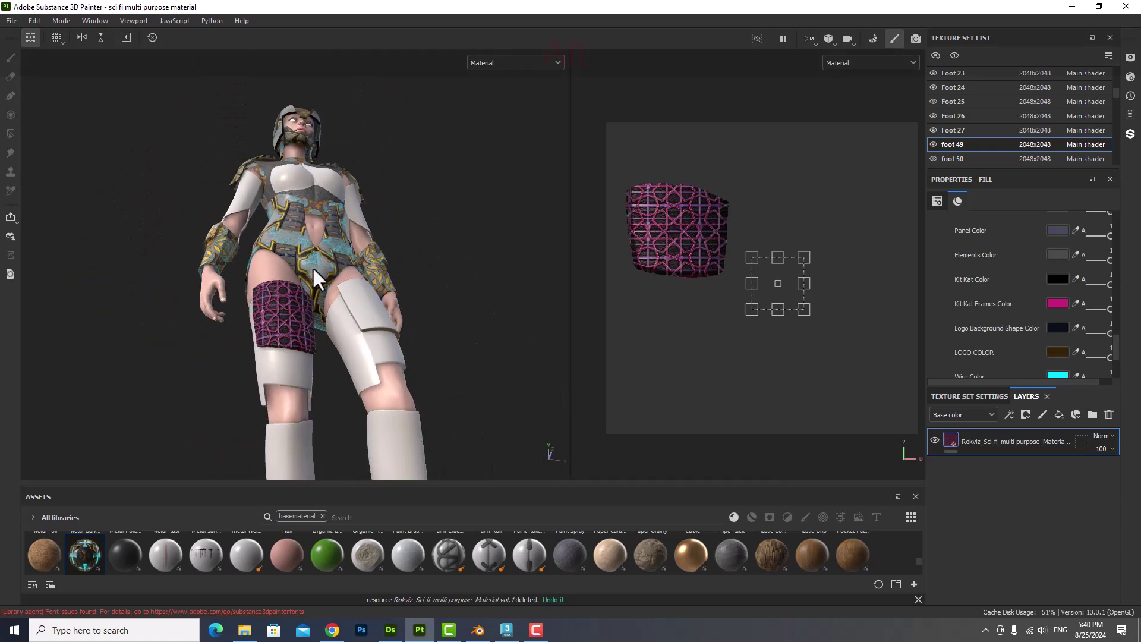
{"action": "left_click_drag", "start_coordinate": [312, 266], "coordinate": [262, 273], "text": "alt"}
{"action": "scroll", "coordinate": [335, 331], "scroll_direction": "up", "scroll_amount": 3}
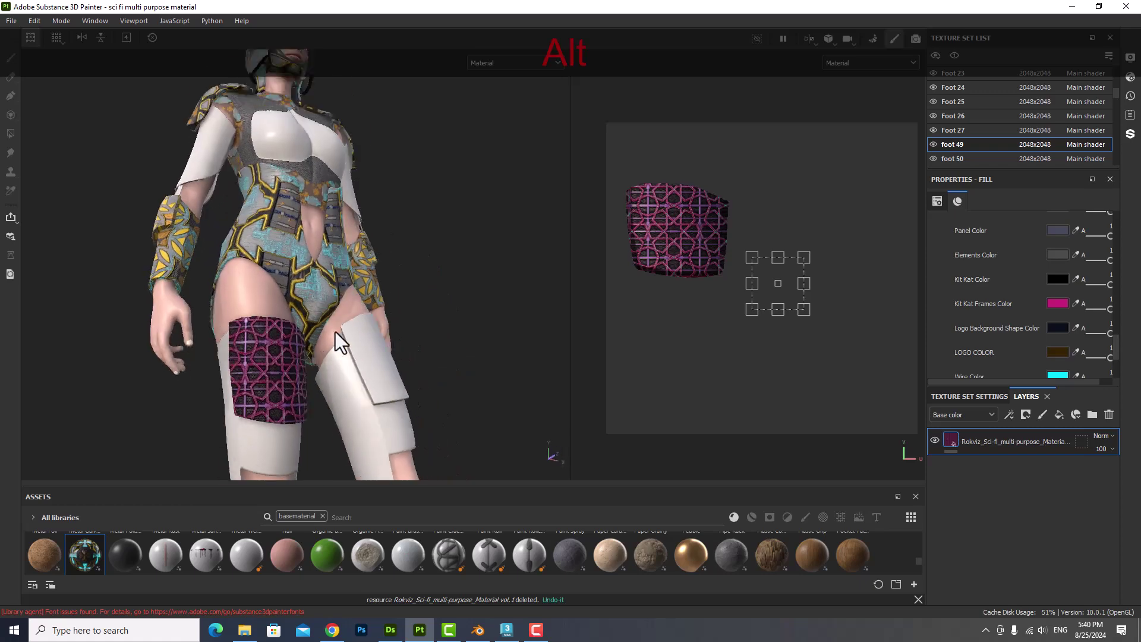
{"action": "left_click_drag", "start_coordinate": [335, 332], "coordinate": [240, 369], "text": "alt"}
{"action": "scroll", "coordinate": [291, 306], "scroll_direction": "down", "scroll_amount": 3}
{"action": "scroll", "coordinate": [329, 259], "scroll_direction": "up", "scroll_amount": 1}
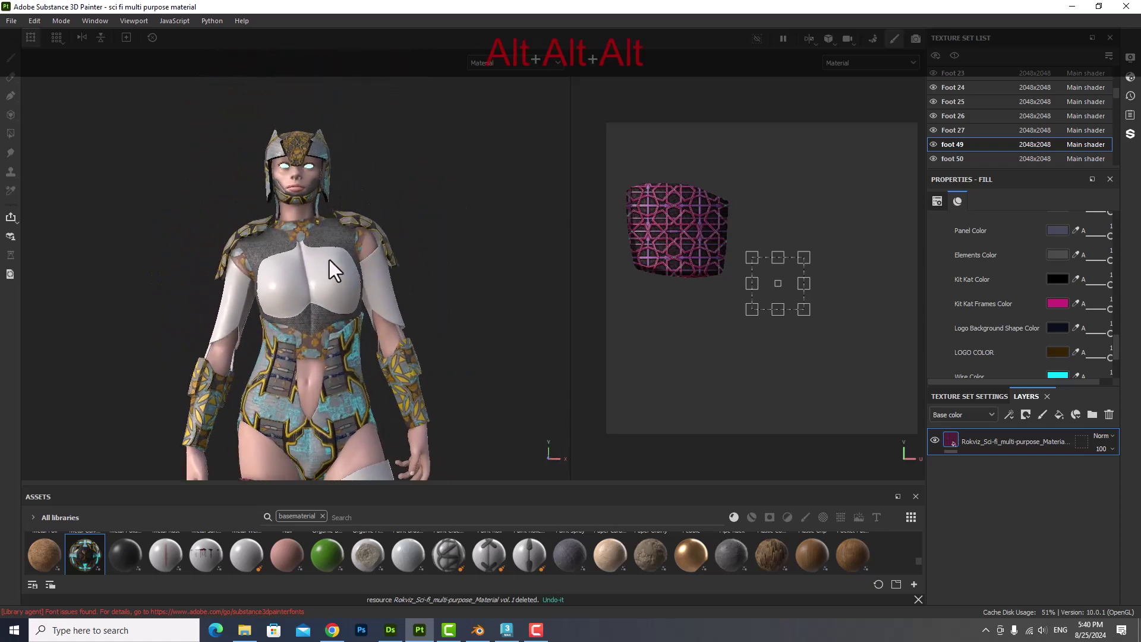
{"action": "scroll", "coordinate": [325, 195], "scroll_direction": "down", "scroll_amount": 2}
{"action": "scroll", "coordinate": [305, 276], "scroll_direction": "up", "scroll_amount": 2}
{"action": "mouse_move", "coordinate": [306, 277]}
{"action": "left_mouse_down", "text": "alt"}
{"action": "mouse_move", "coordinate": [341, 296]}
{"action": "mouse_move", "coordinate": [368, 288]}
{"action": "left_mouse_up", "text": "alt"}
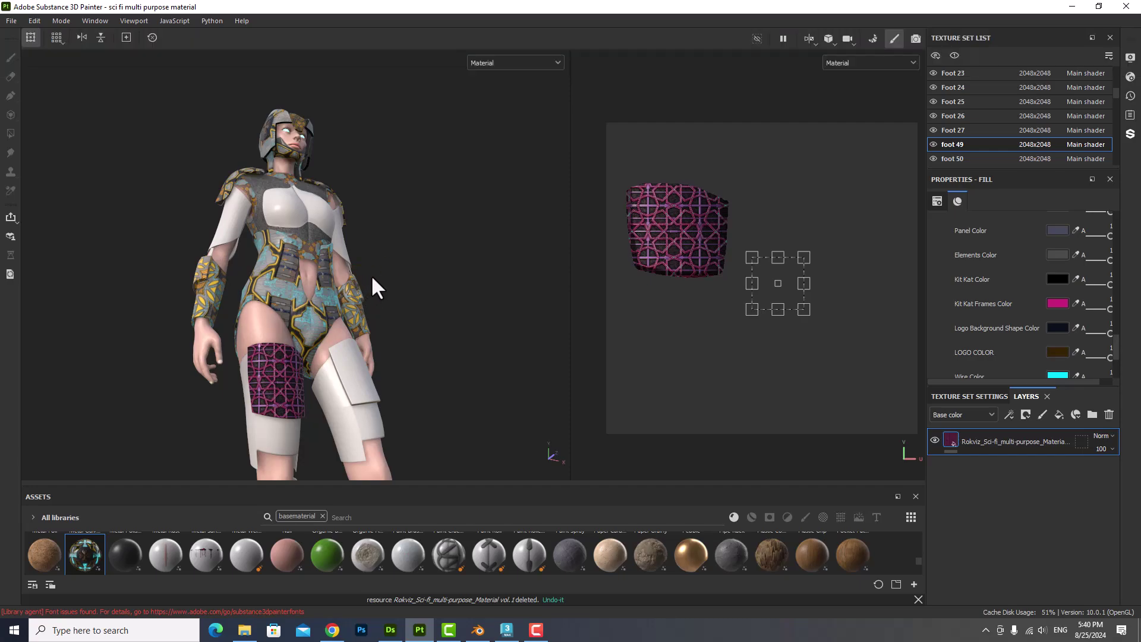